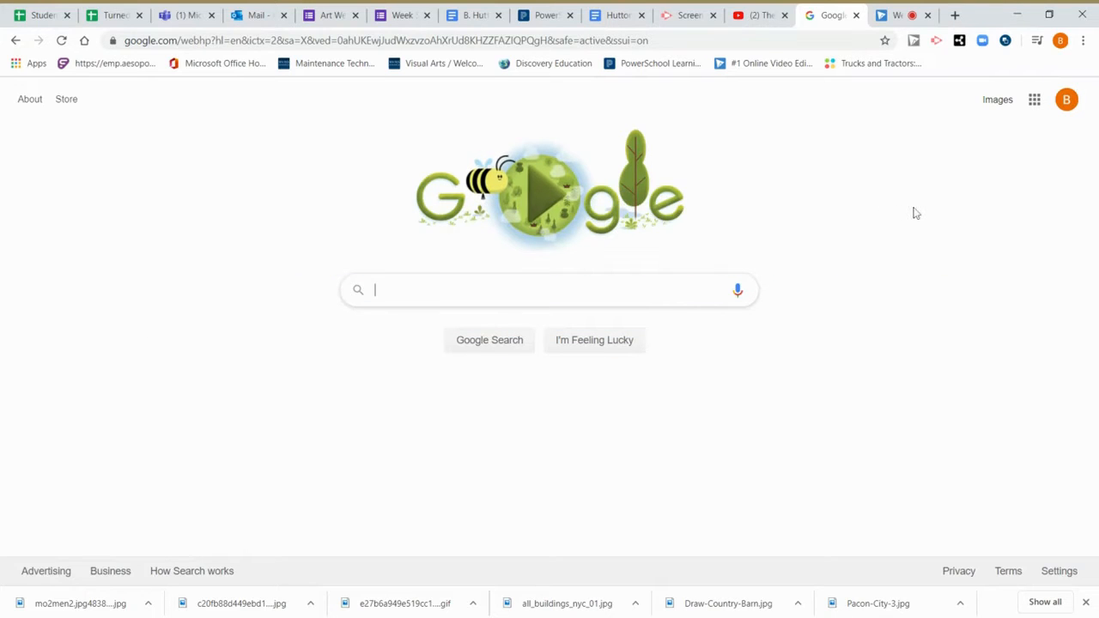
Launch Google Forms from the Google apps grid in Chrome.
click(1034, 103)
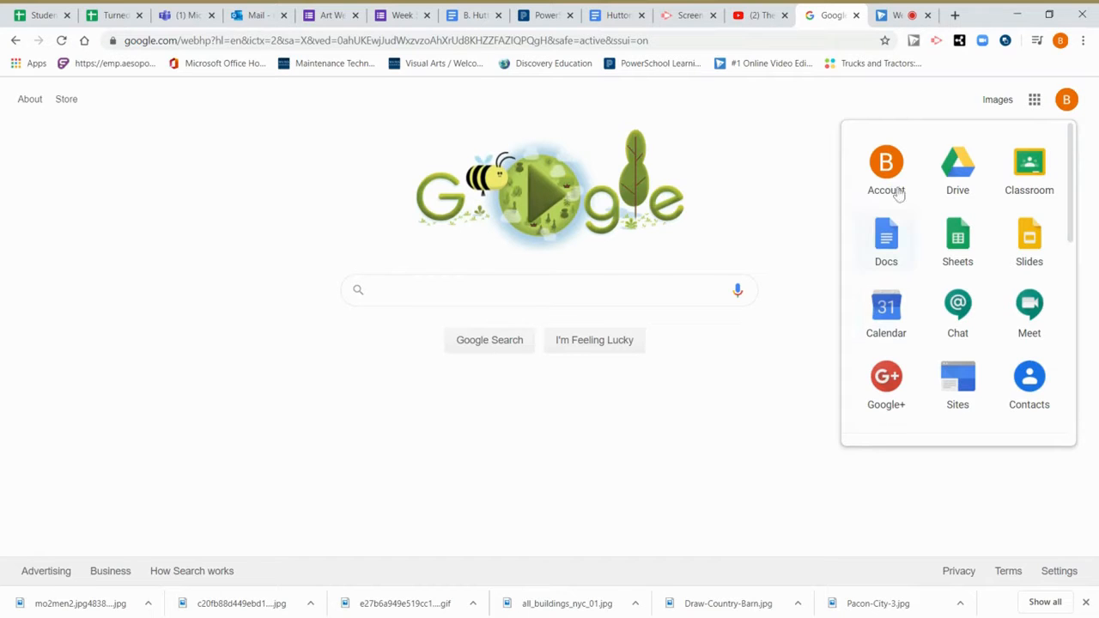
drag(1070, 207, 1072, 311)
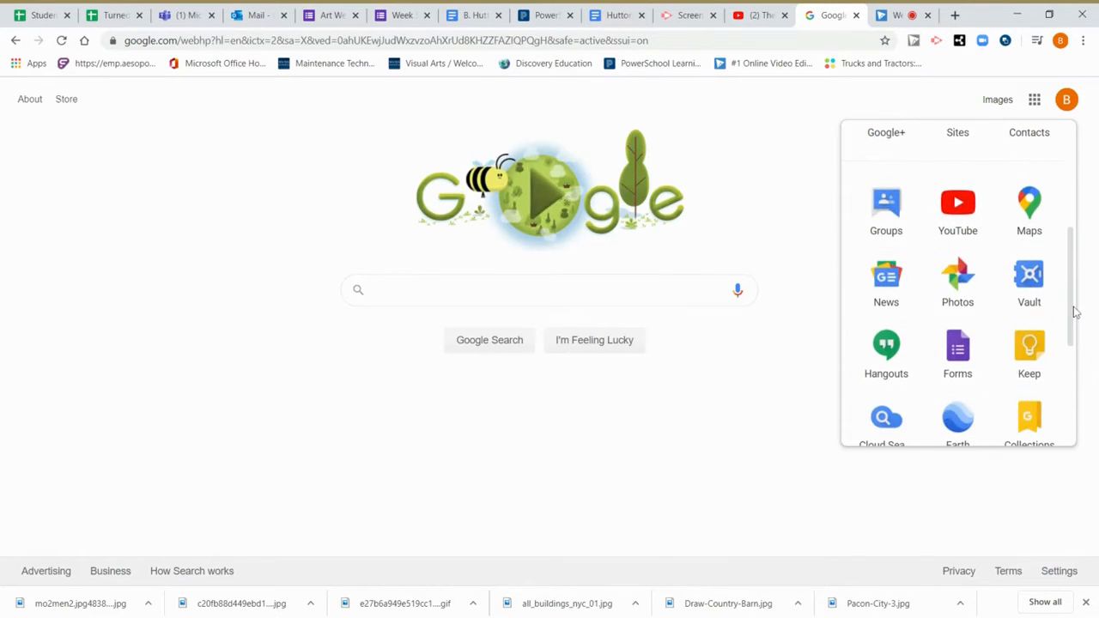
click(956, 352)
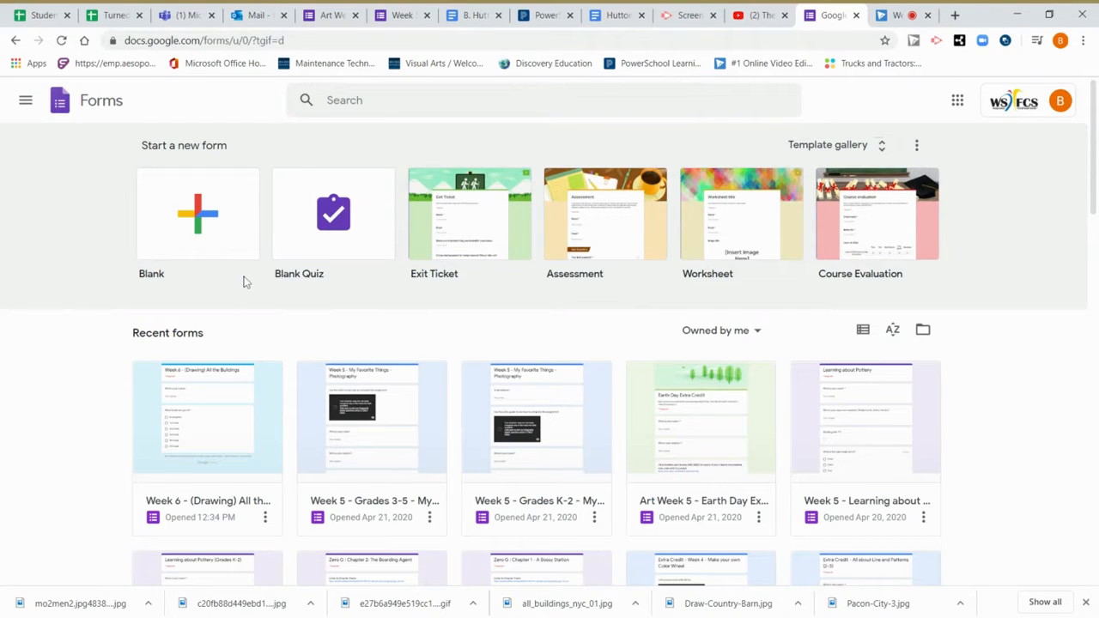
Start a blank form, retitle it 'Quiz', and rename the Drive file to Quiz.
click(203, 223)
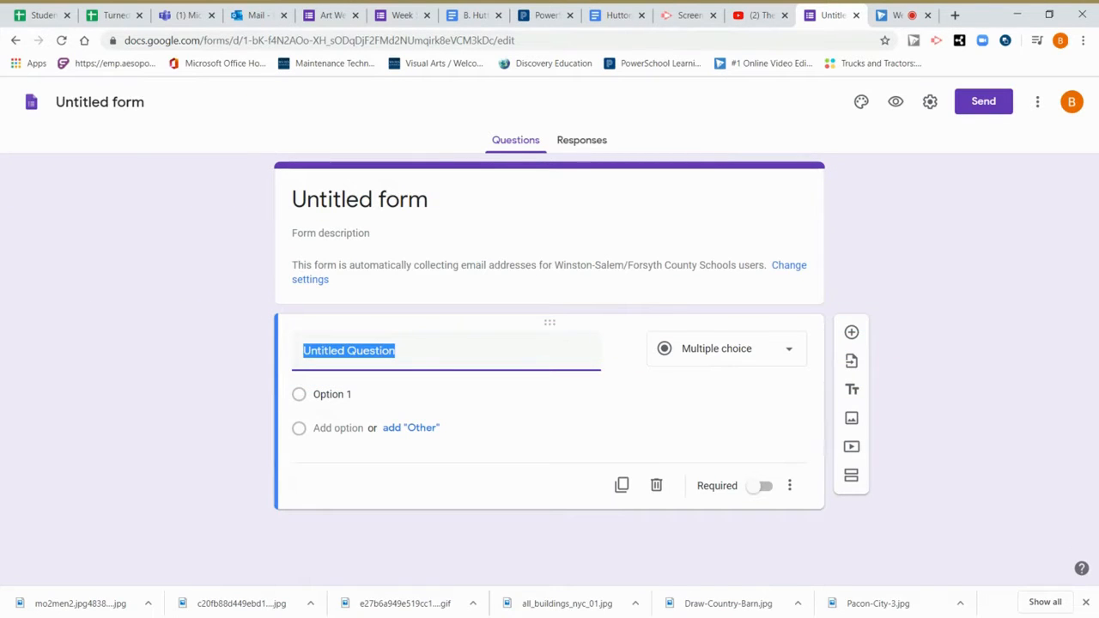
click(360, 199)
key(BackSpace)
text(Quiz)
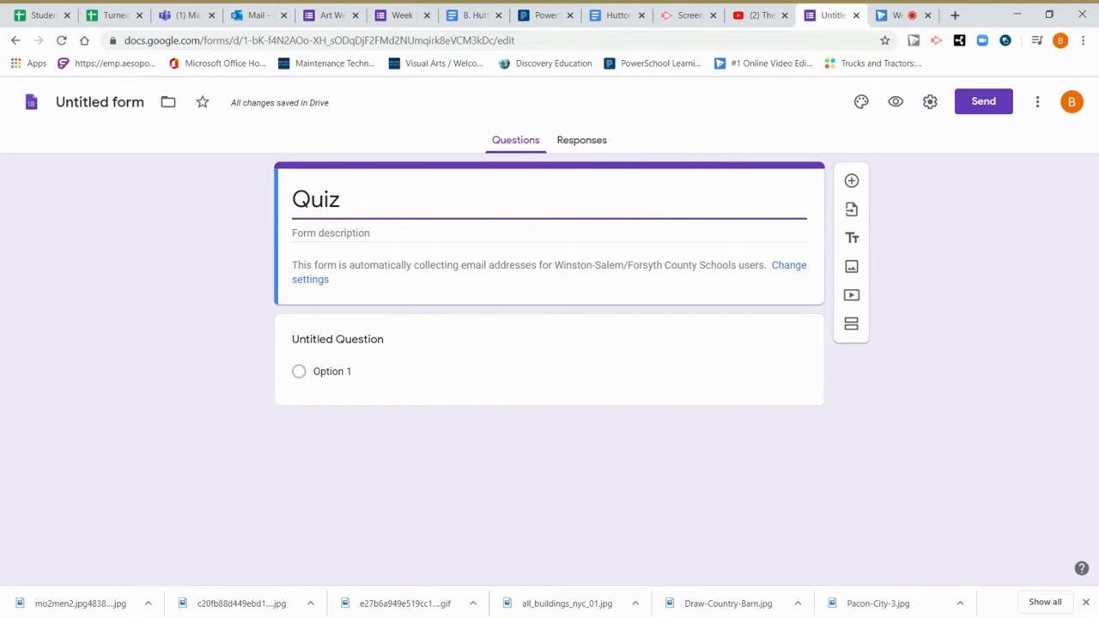
click(142, 107)
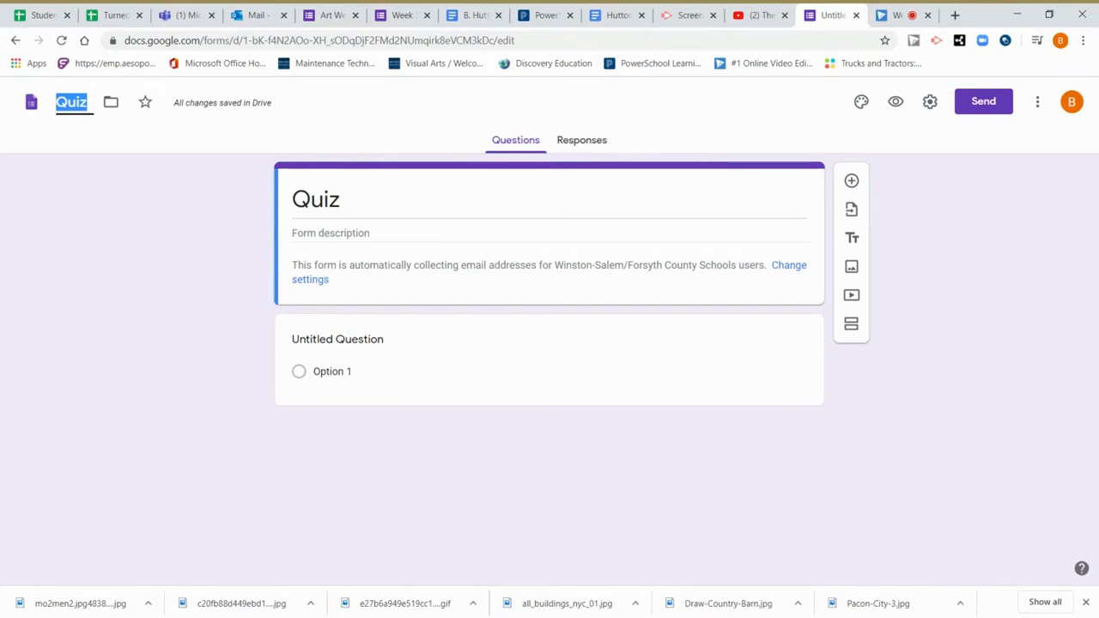
click(316, 200)
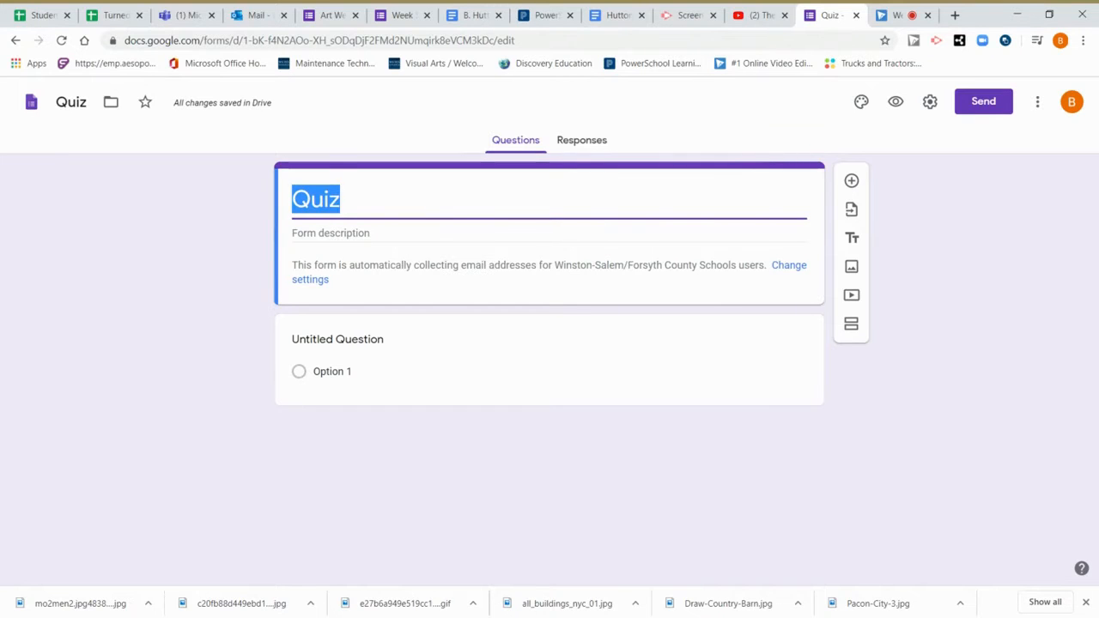
Add the description 'This is your quiz for 05/02/2020' and retitle the first question 'What is your name?'.
click(343, 233)
text(This is )
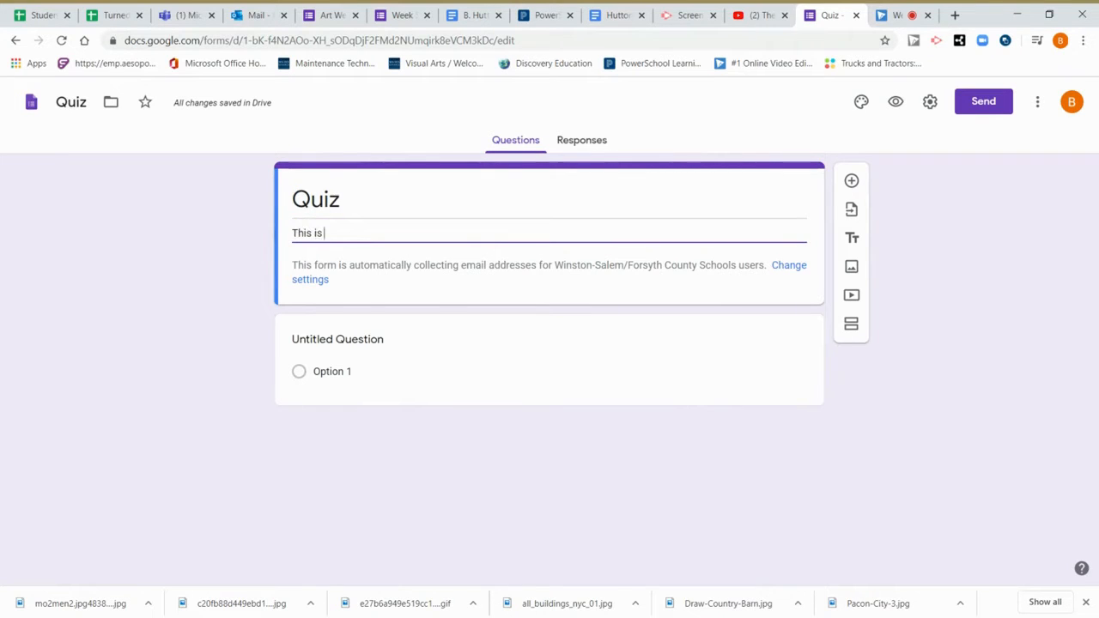
text(your quiz for 05)
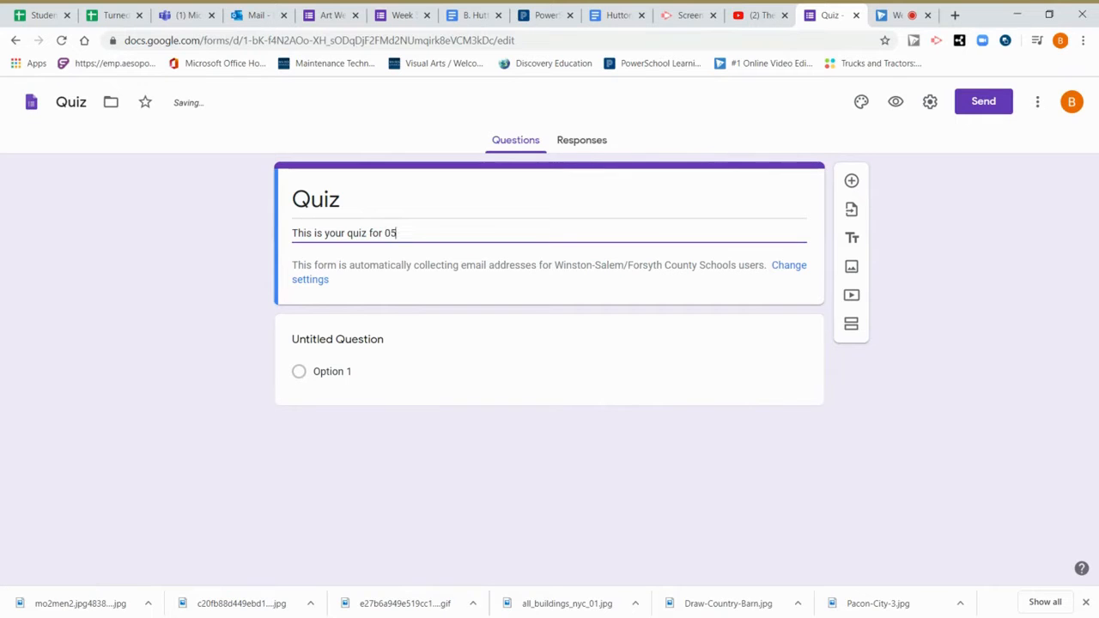
text(/02/2020)
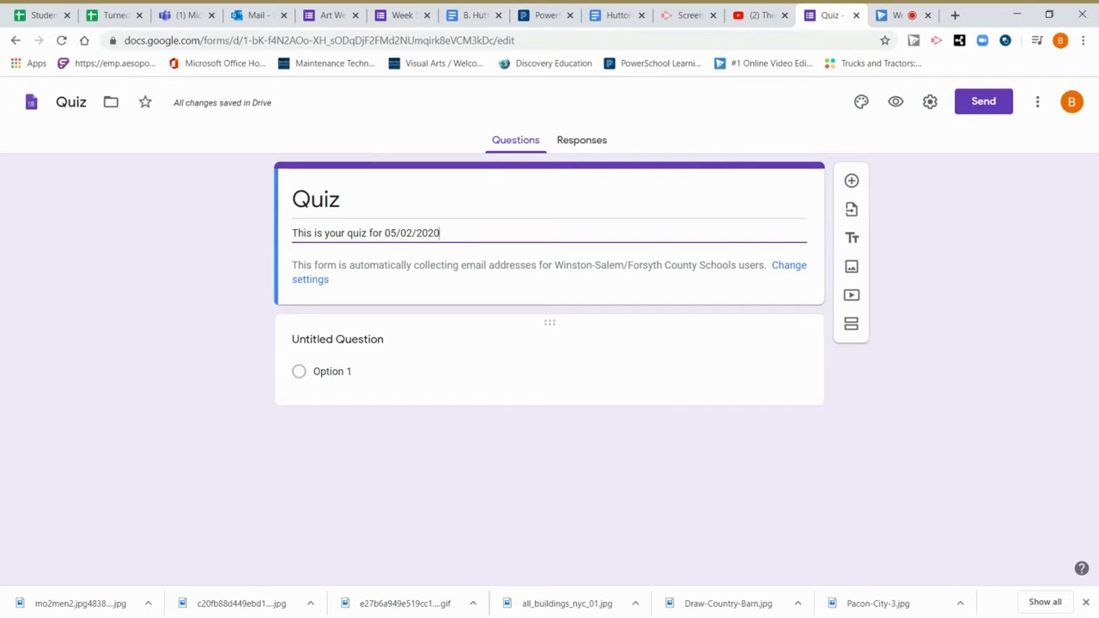
click(386, 348)
key(BackSpace)
text(What is your name?)
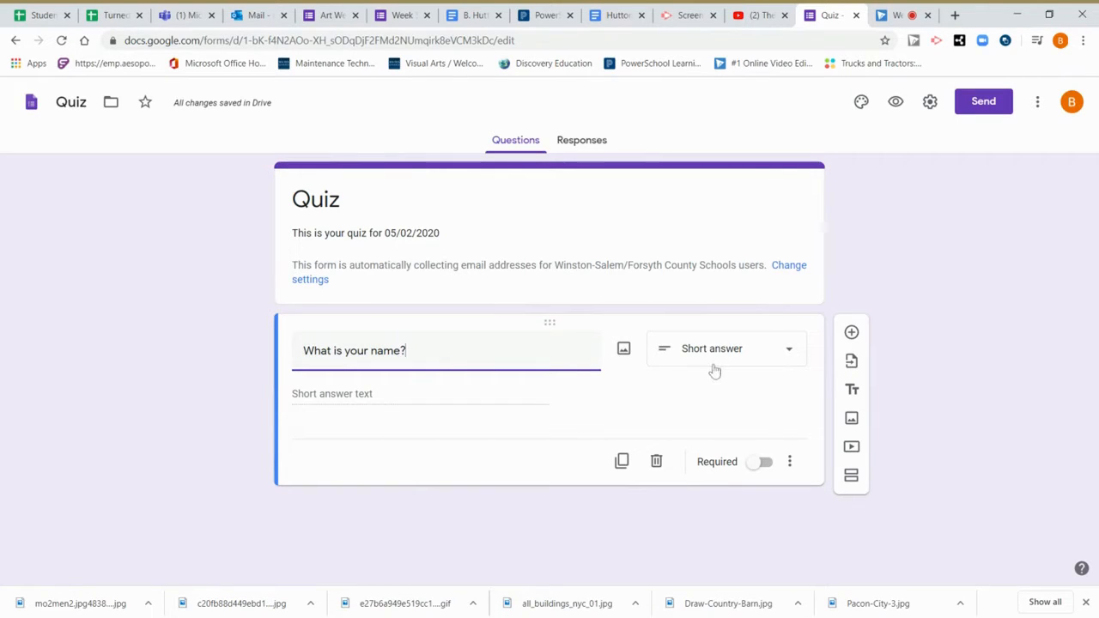
Show the question-type dropdown on the 'What is your name?' card.
click(788, 361)
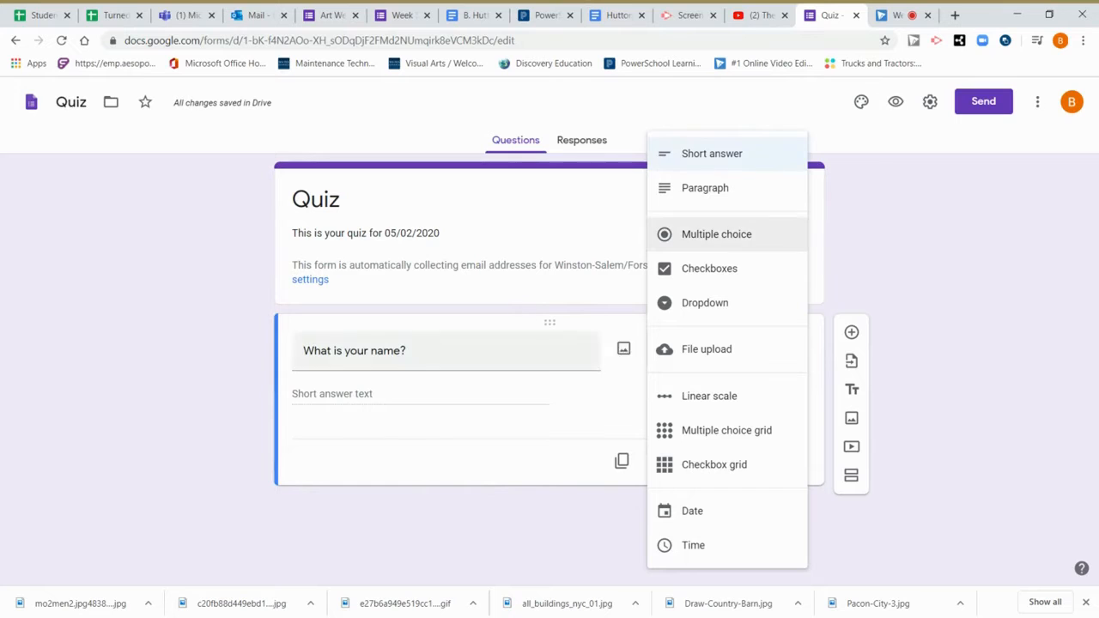
Leave the name question as Short answer and switch on Required.
click(380, 399)
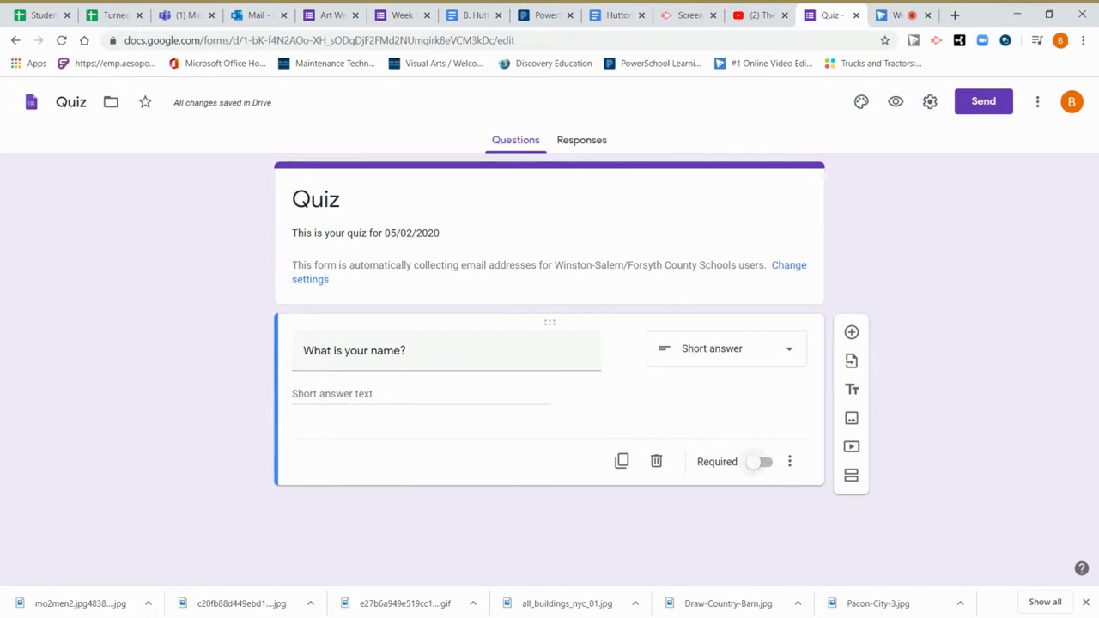
click(755, 464)
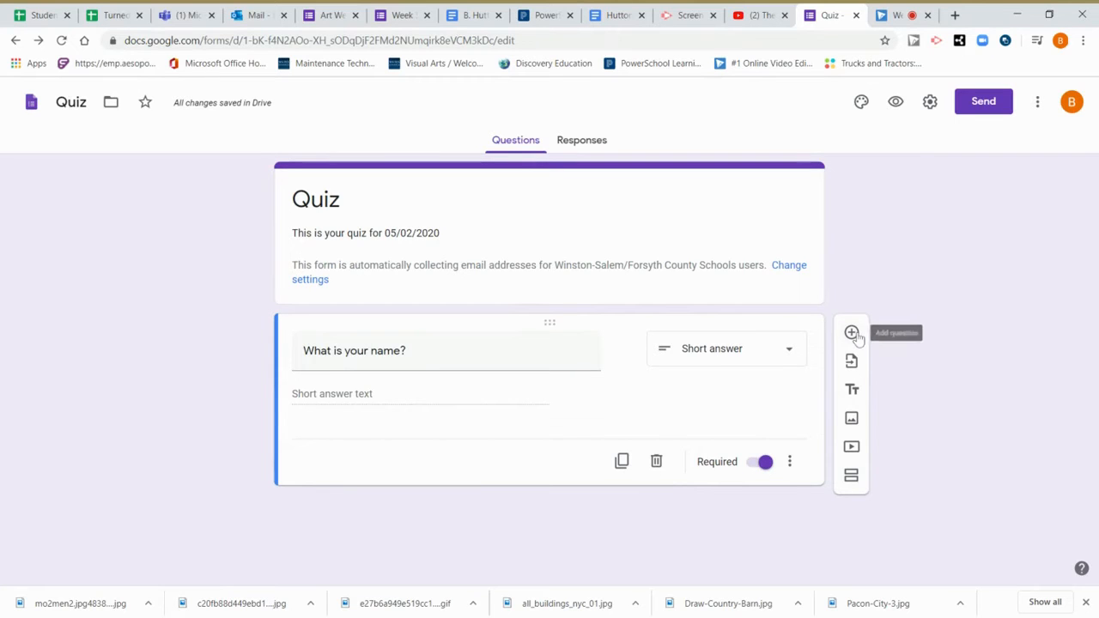
Add a second question 'What is your teacher's name?' set to Multiple choice.
click(851, 333)
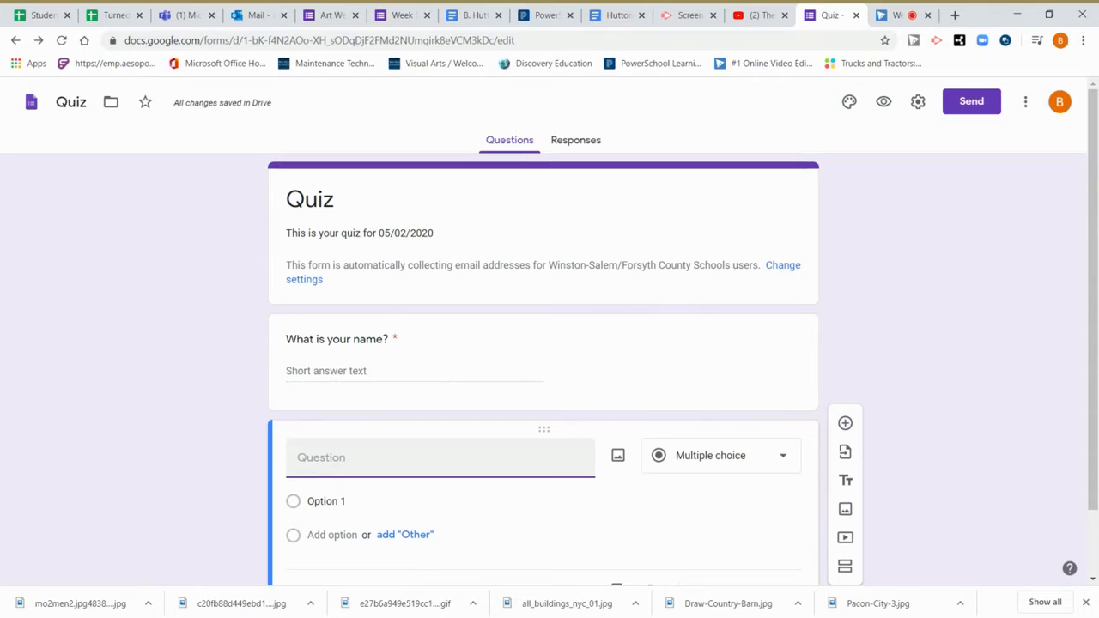
text(What is your teacher's name?)
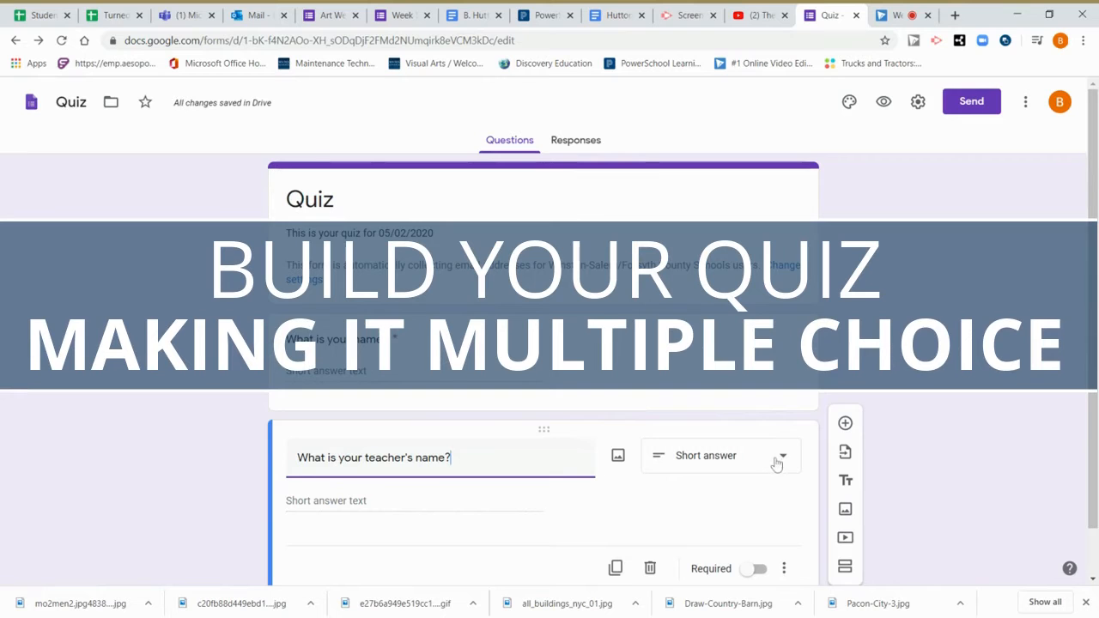
click(782, 464)
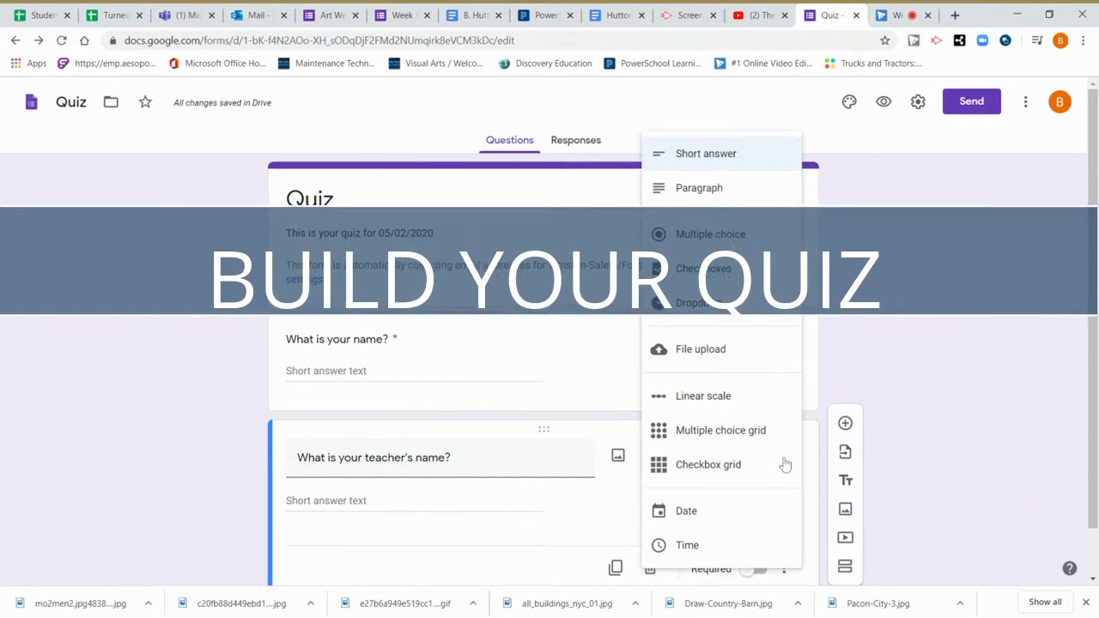
click(715, 234)
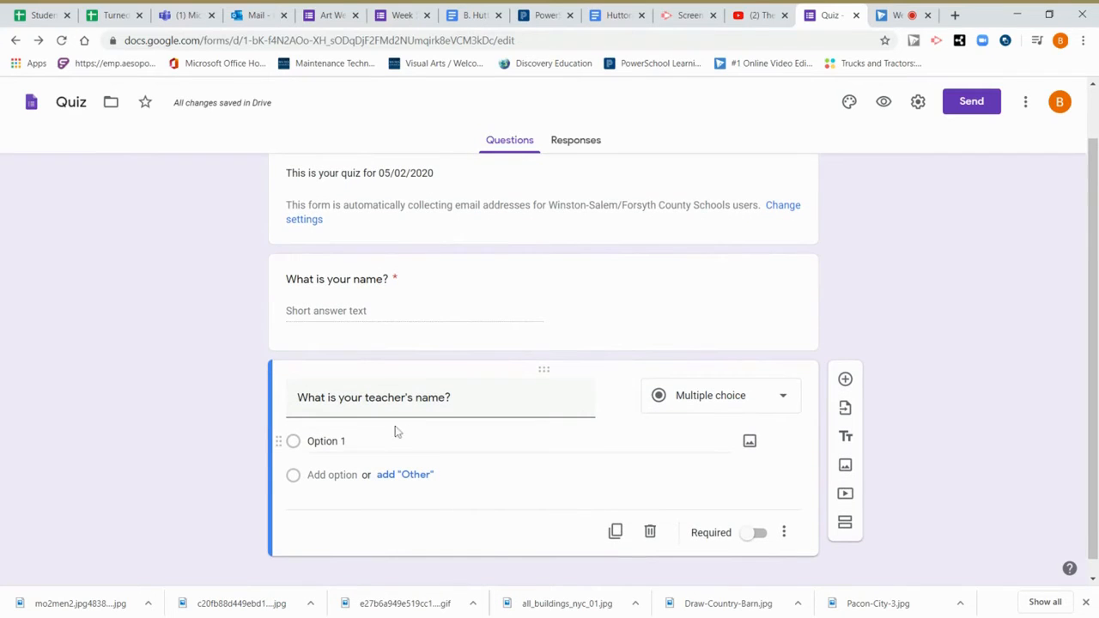
Give it the choices Russell, Fonville and Flynt plus an 'Other' option.
click(395, 436)
key(BackSpace)
text(Russel)
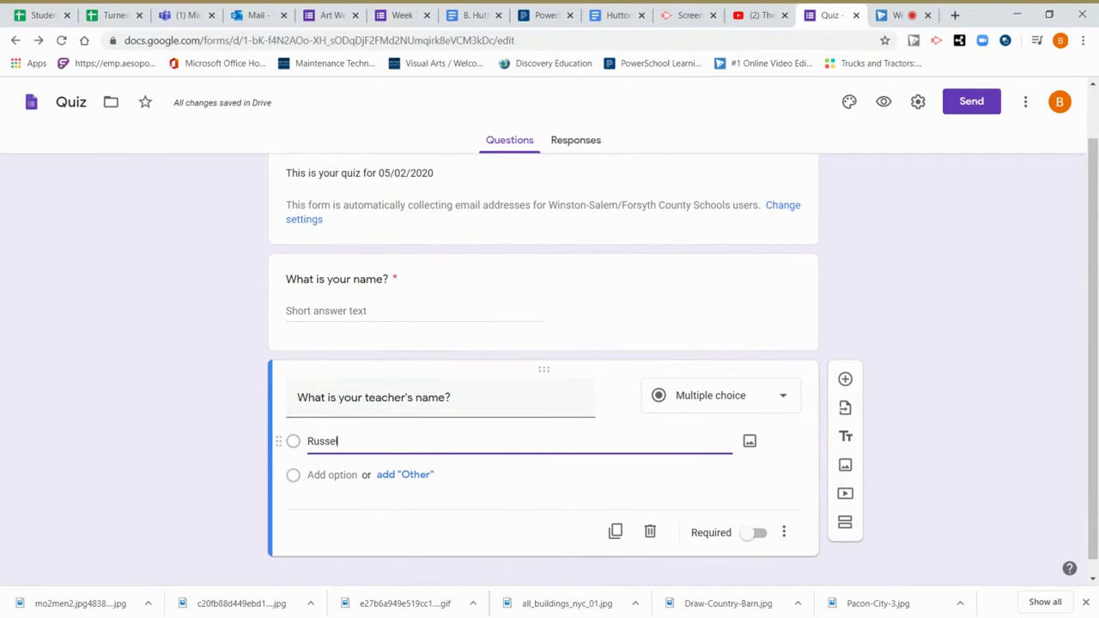
text(l)
click(343, 475)
text(Fonville)
click(333, 509)
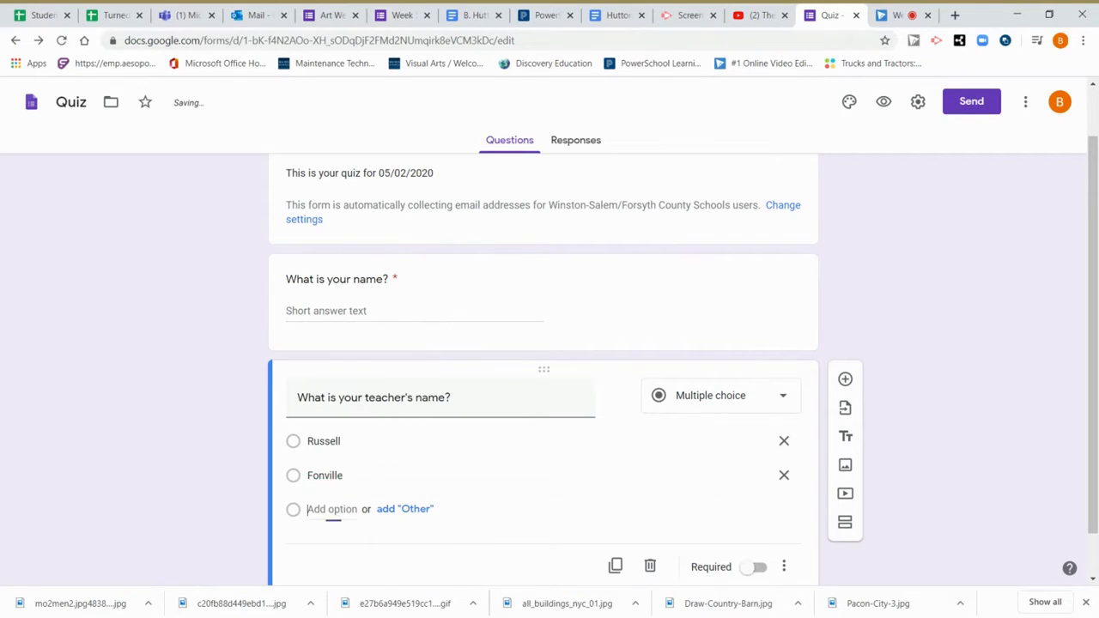
text(Flynt)
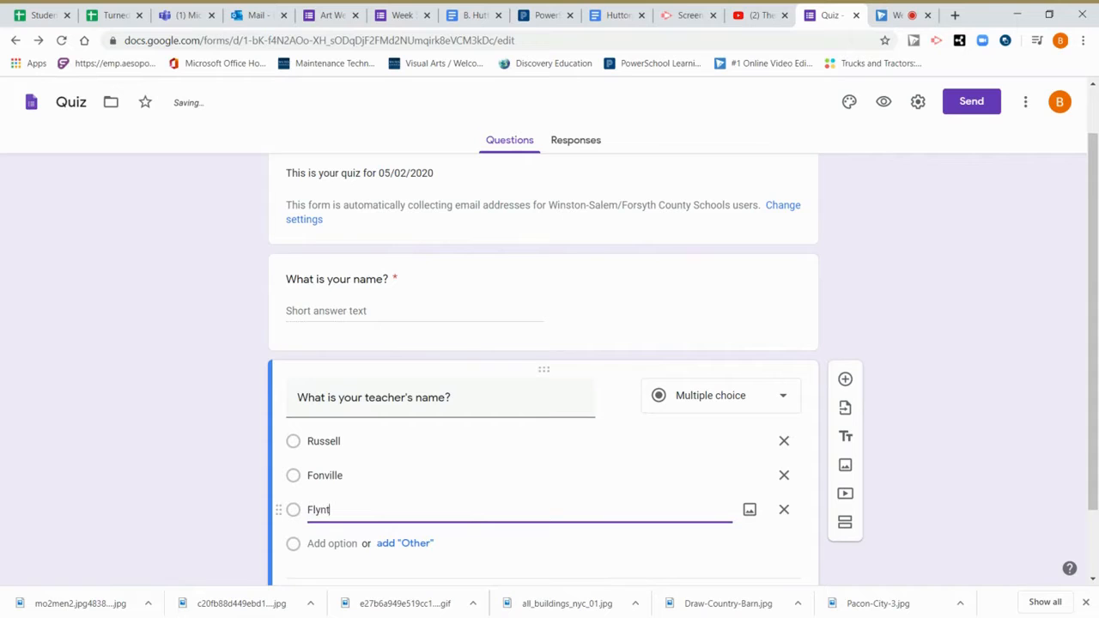
scroll(455, 501, down, 1)
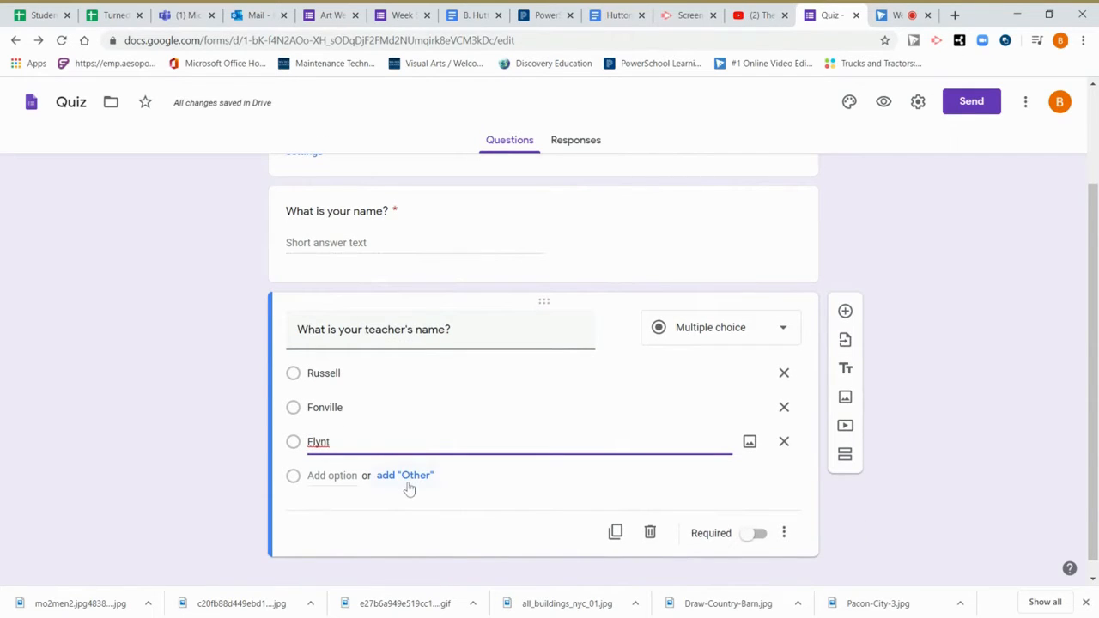
click(418, 483)
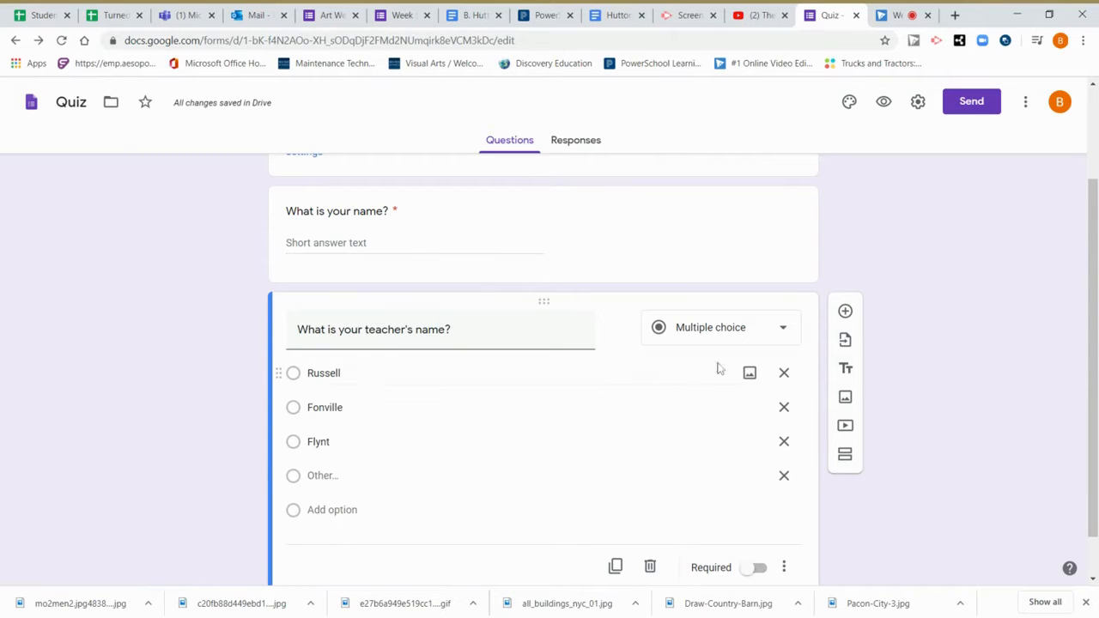
scroll(541, 409, down, 1)
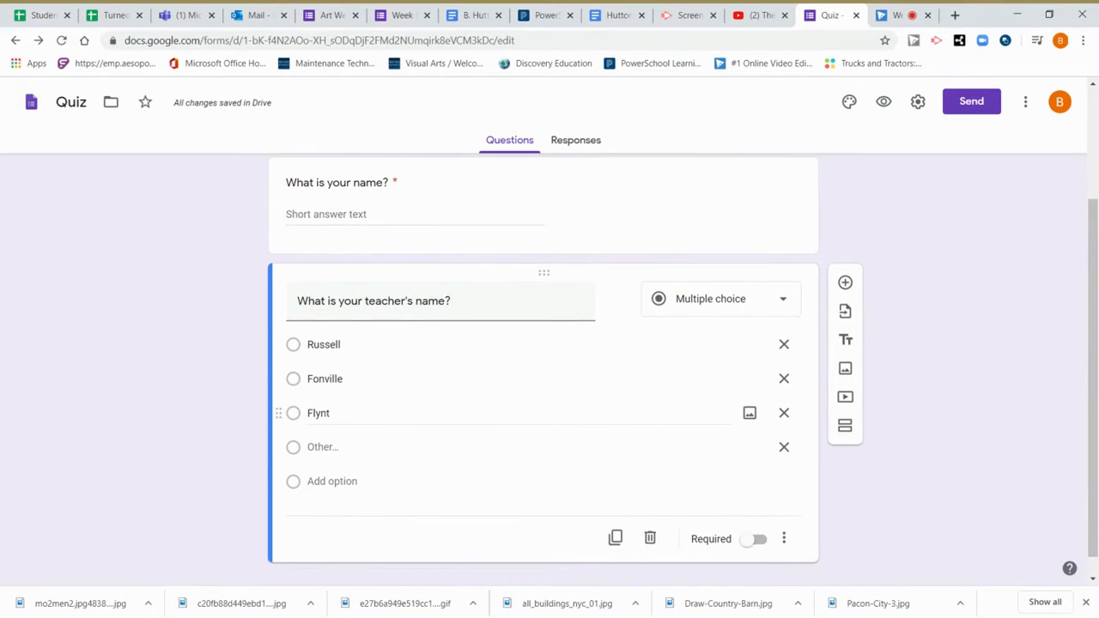
scroll(567, 466, down, 1)
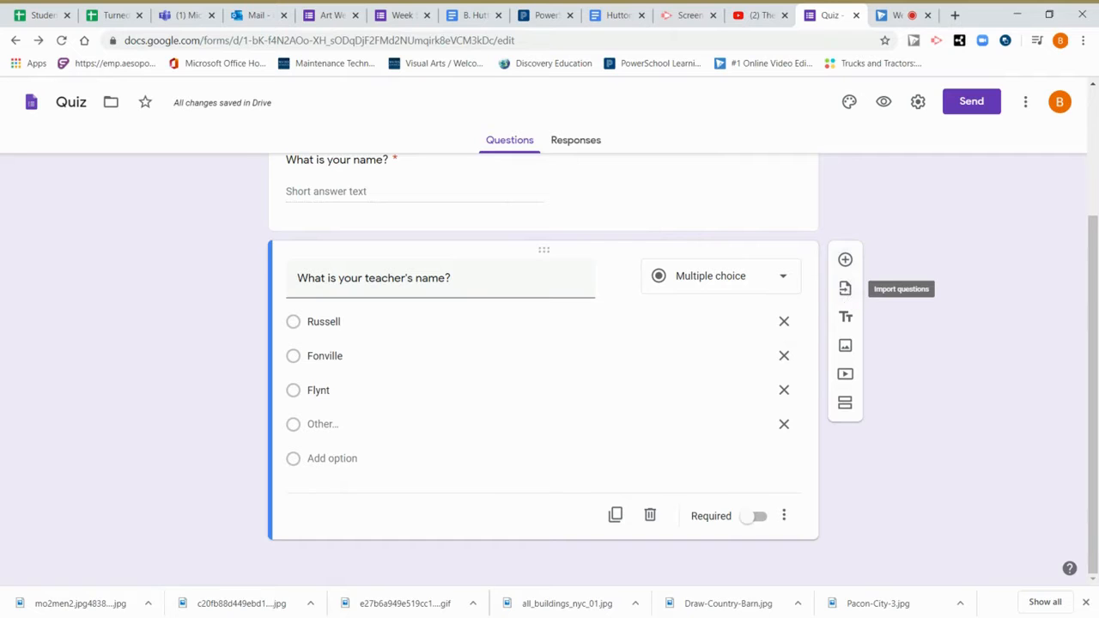
Browse the import-questions form list, cancel without importing, and add a title-and-description block.
click(845, 288)
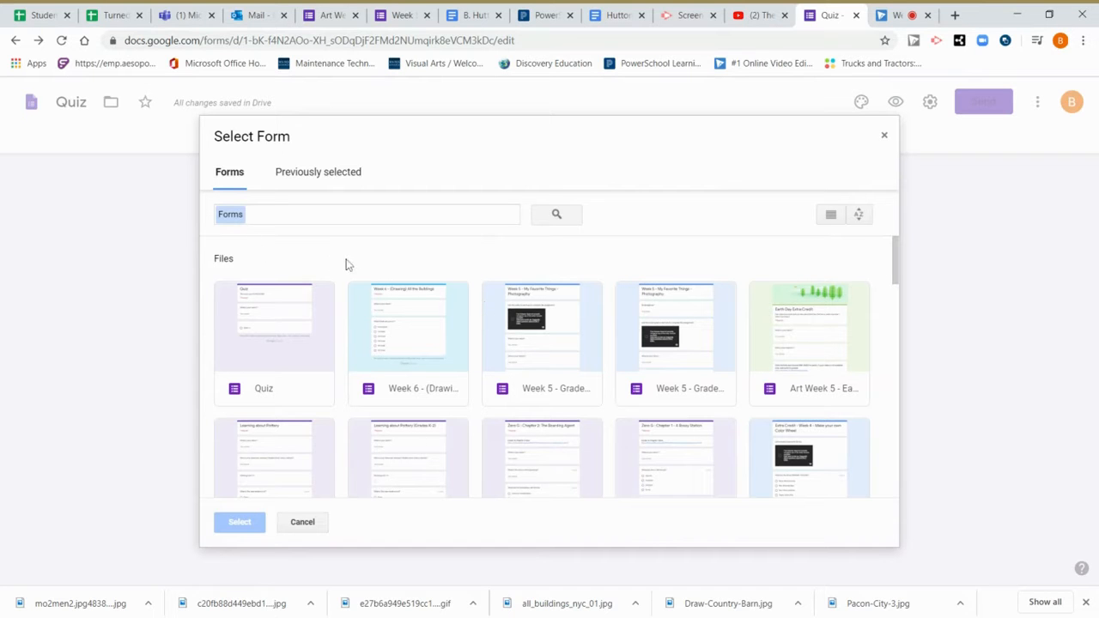
scroll(402, 255, down, 3)
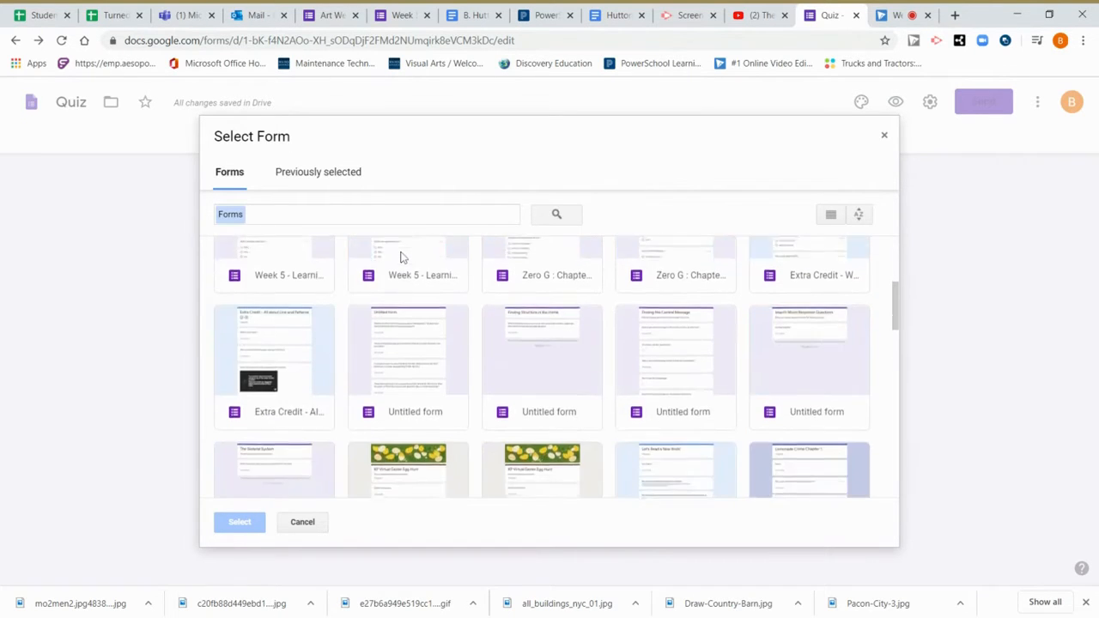
scroll(403, 255, down, 10)
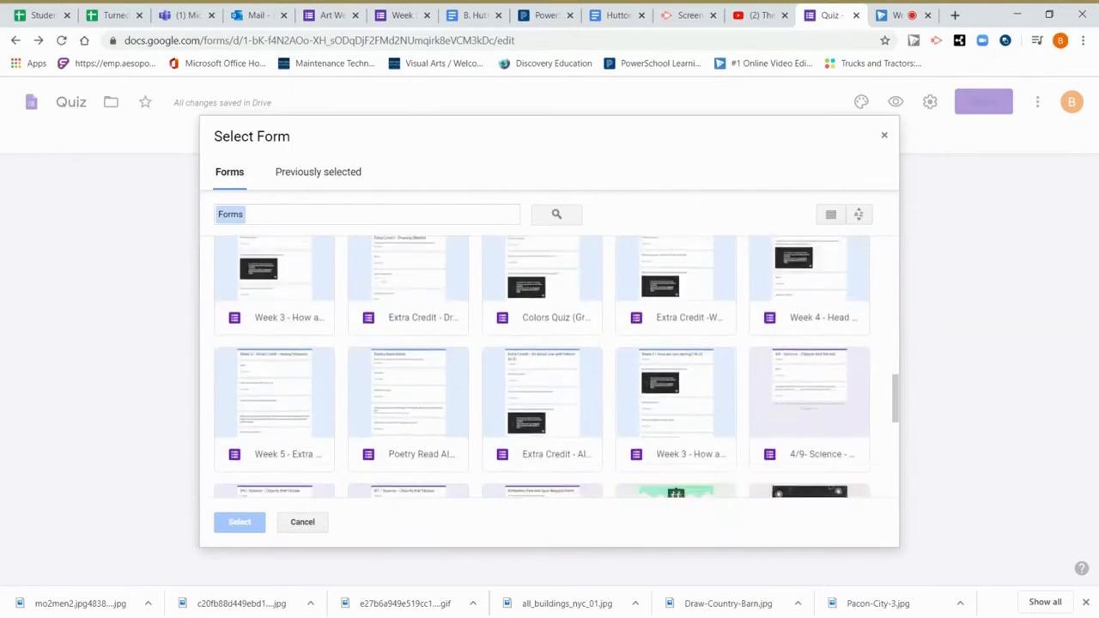
scroll(556, 367, up, 15)
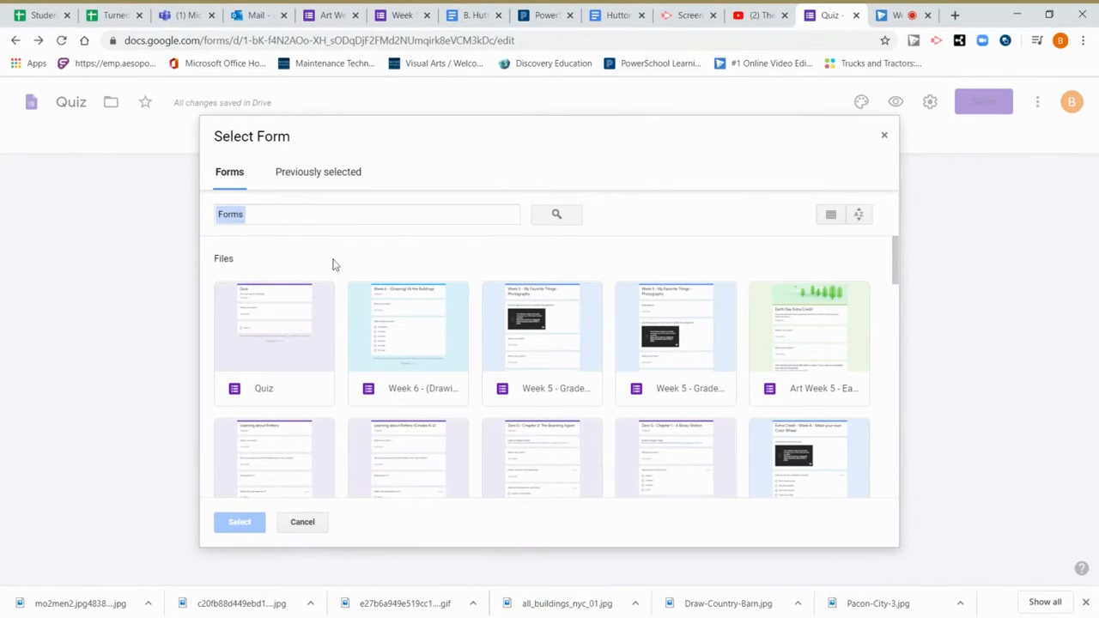
click(314, 524)
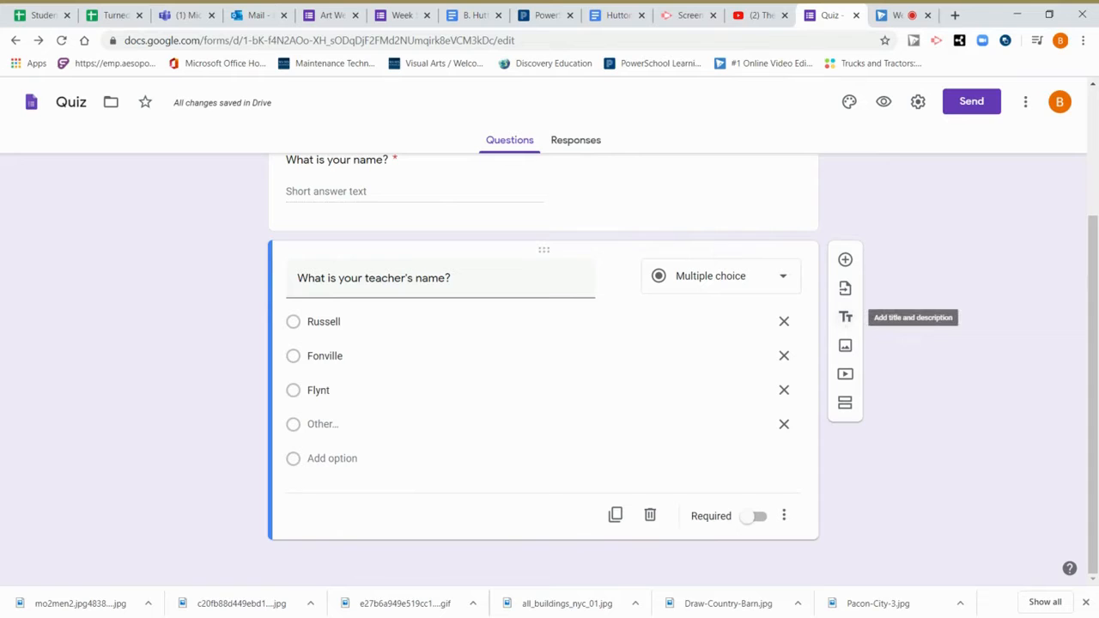
click(845, 318)
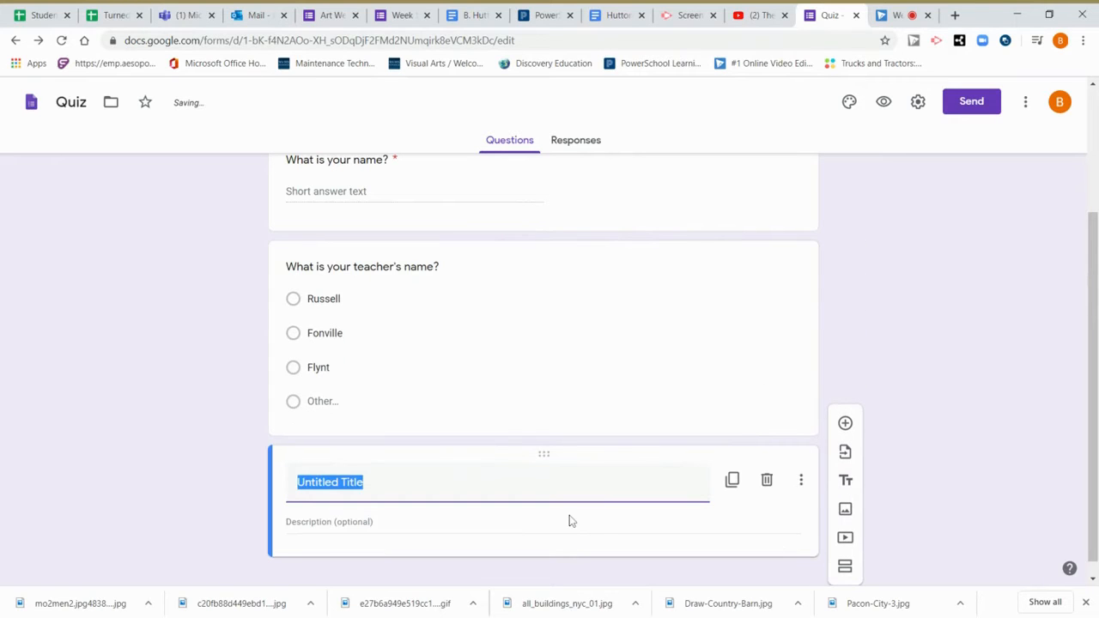
Title the block 'Now, I want you to read the following passage.' and move to its description.
text(Now, I want you to rad)
key(BackSpace)
key(BackSpace)
key(BackSpace)
text(ead the following passage.)
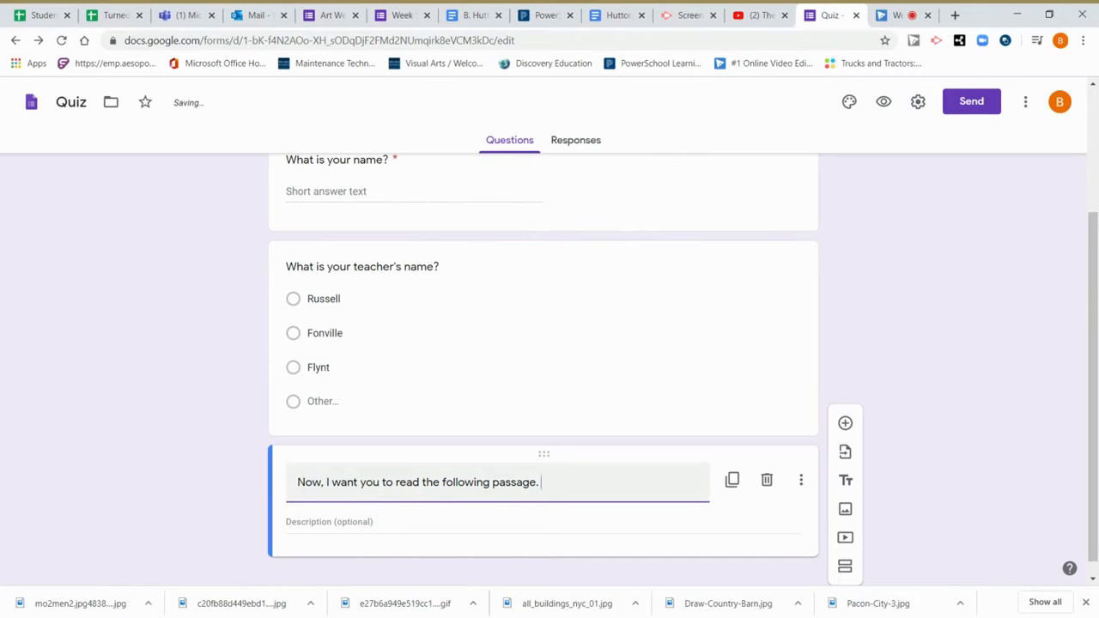
scroll(296, 474, down, 1)
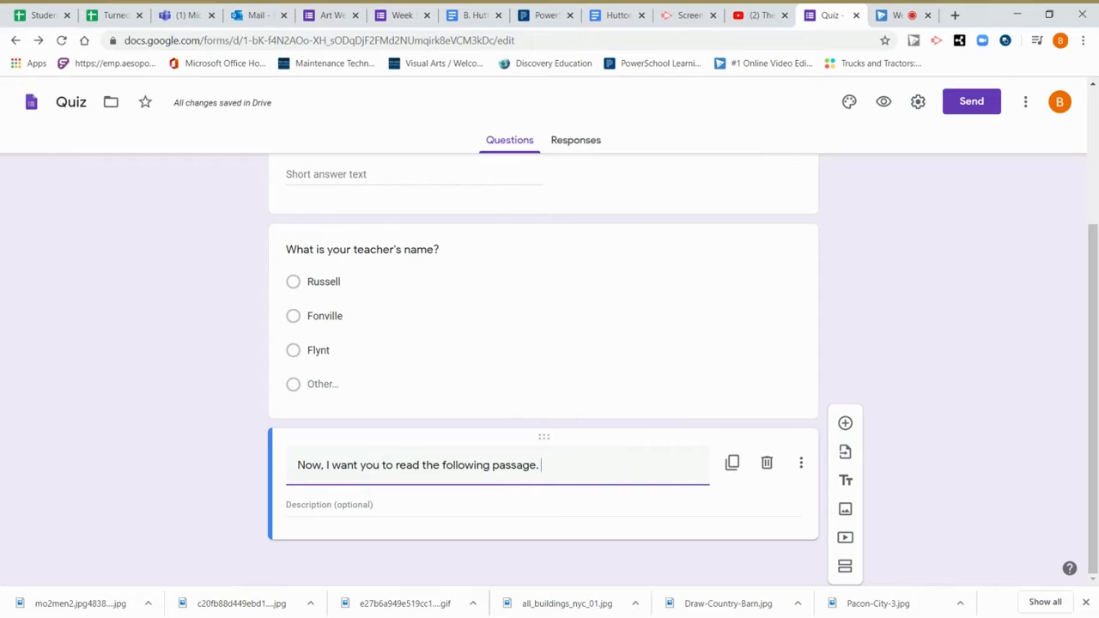
click(294, 504)
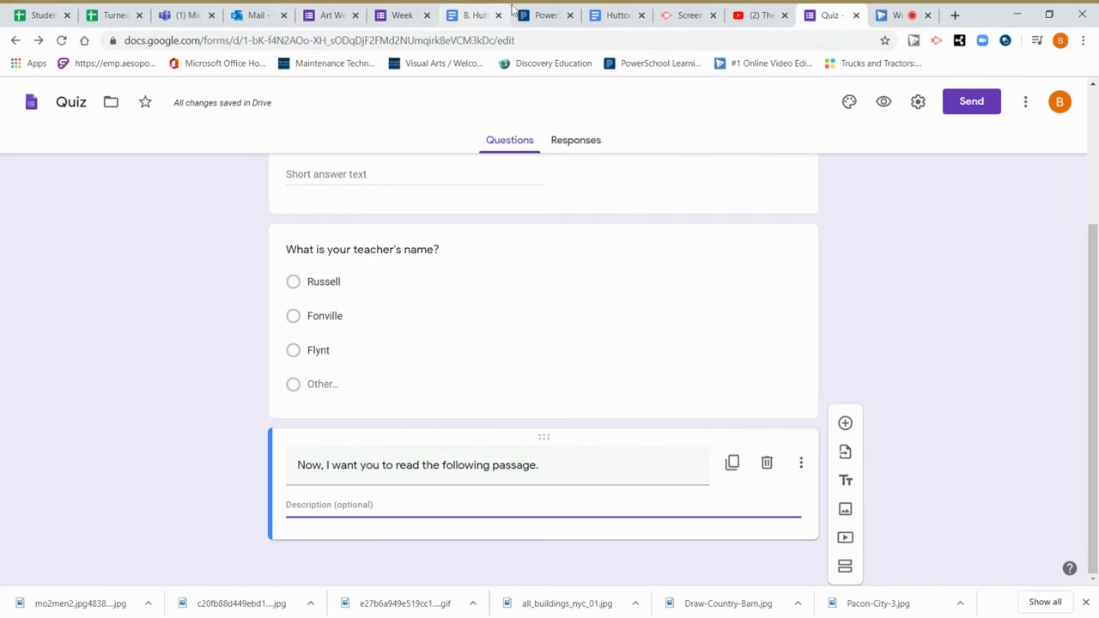
Copy the PowerSchool FLEX Fridays page URL and paste it into the heading's description.
click(538, 14)
click(346, 41)
key(ctrl+c)
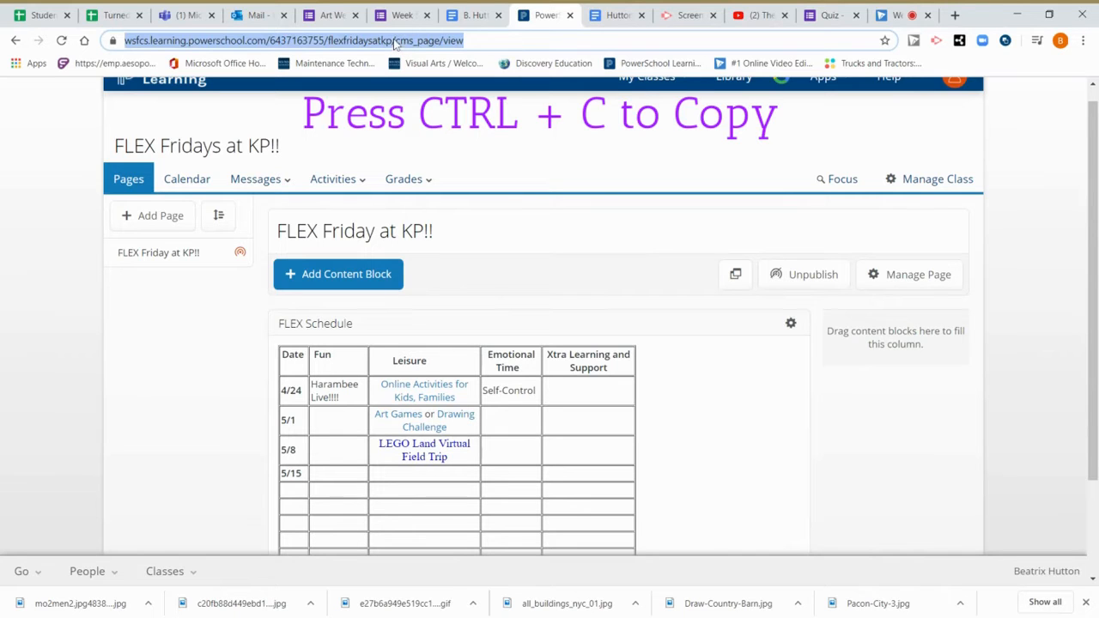
click(829, 14)
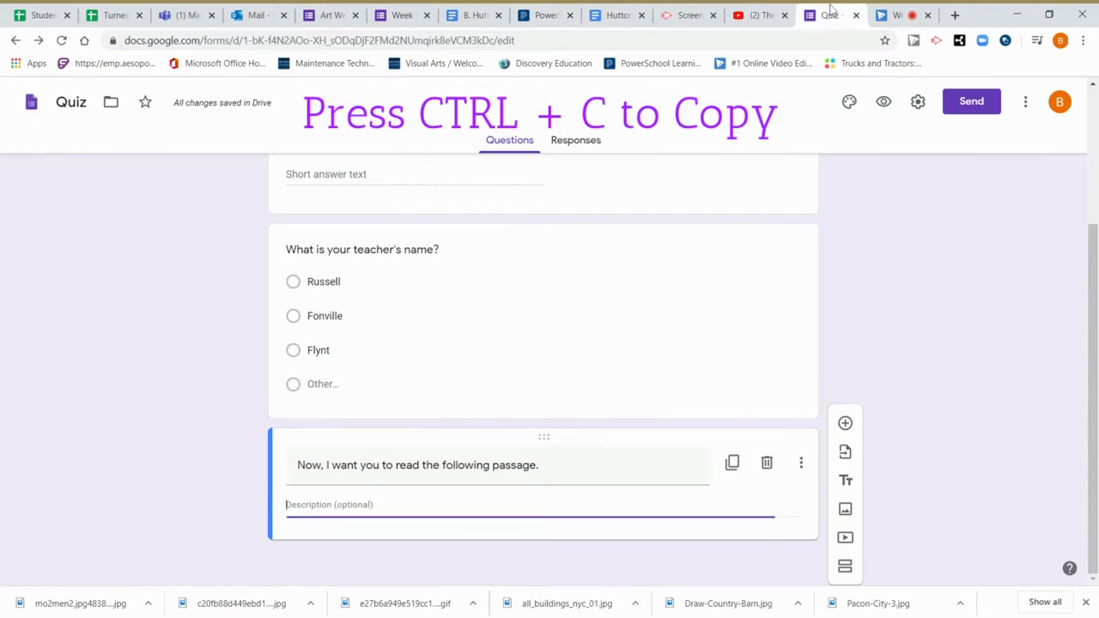
key(ctrl+v)
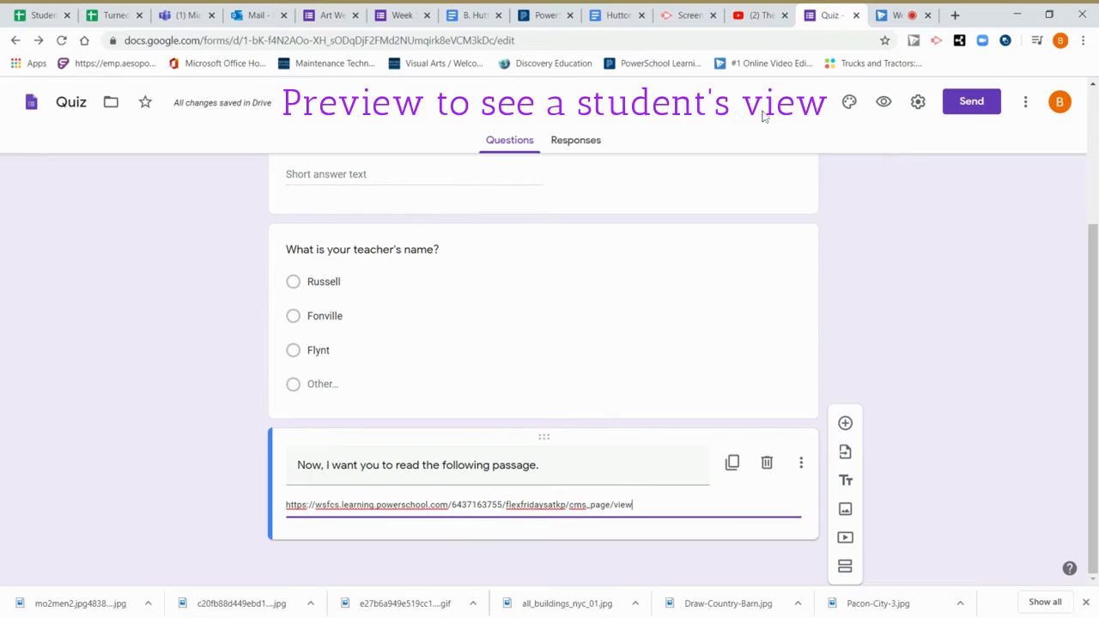
click(884, 103)
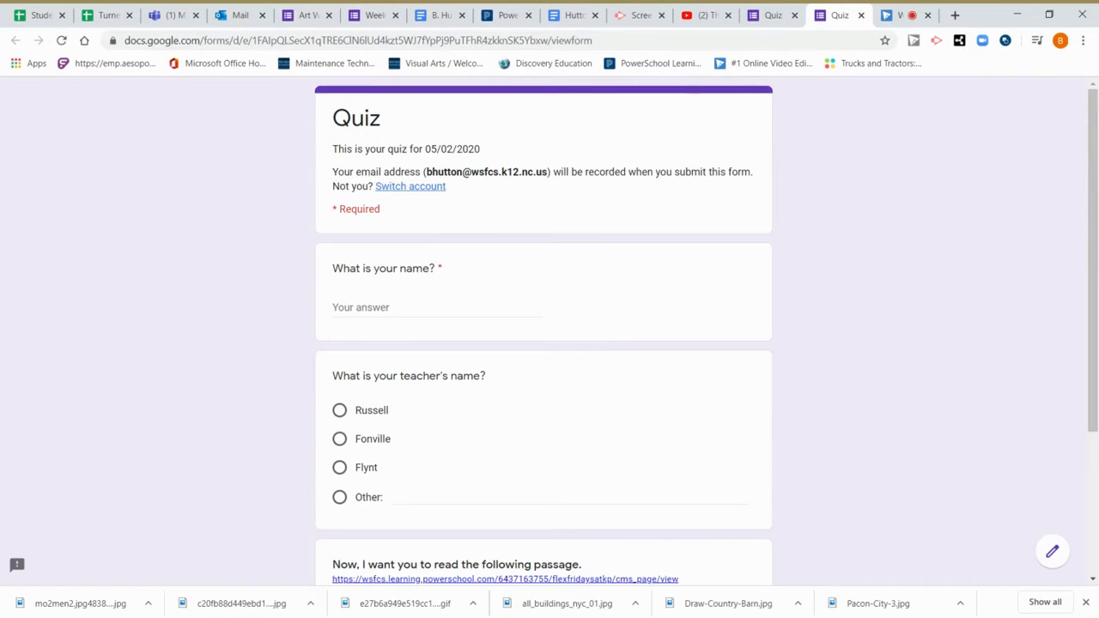
scroll(332, 252, down, 2)
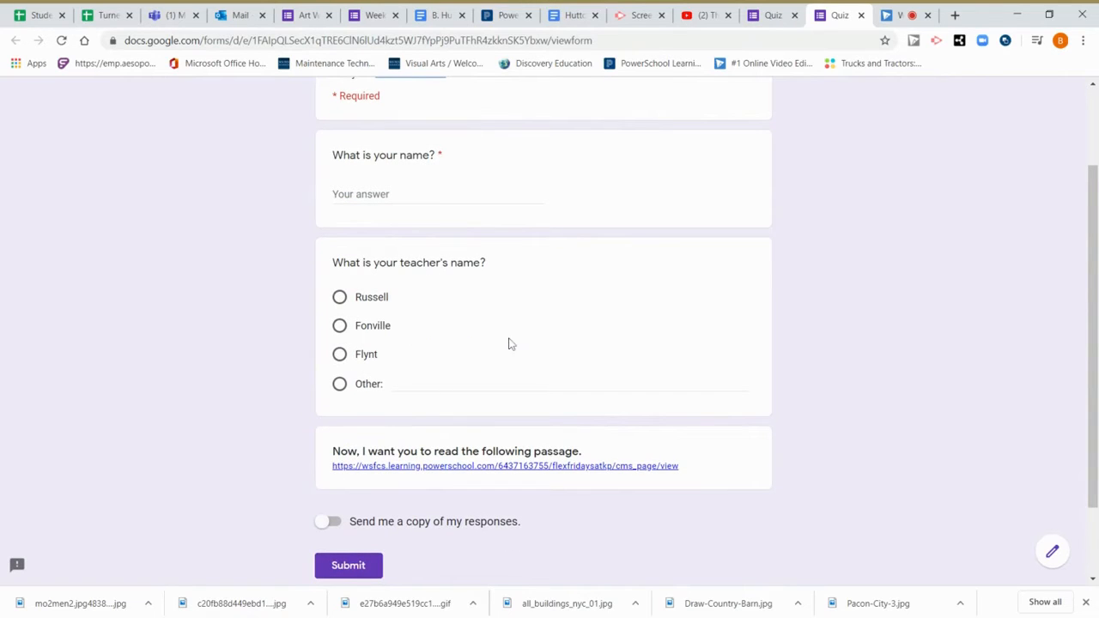
scroll(508, 343, down, 1)
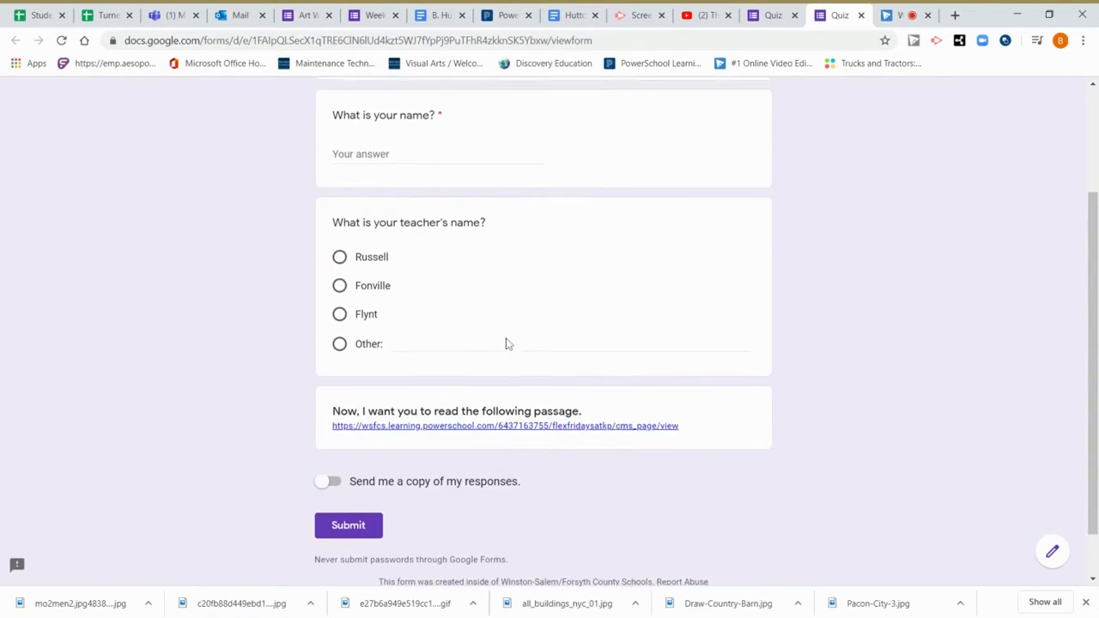
click(454, 417)
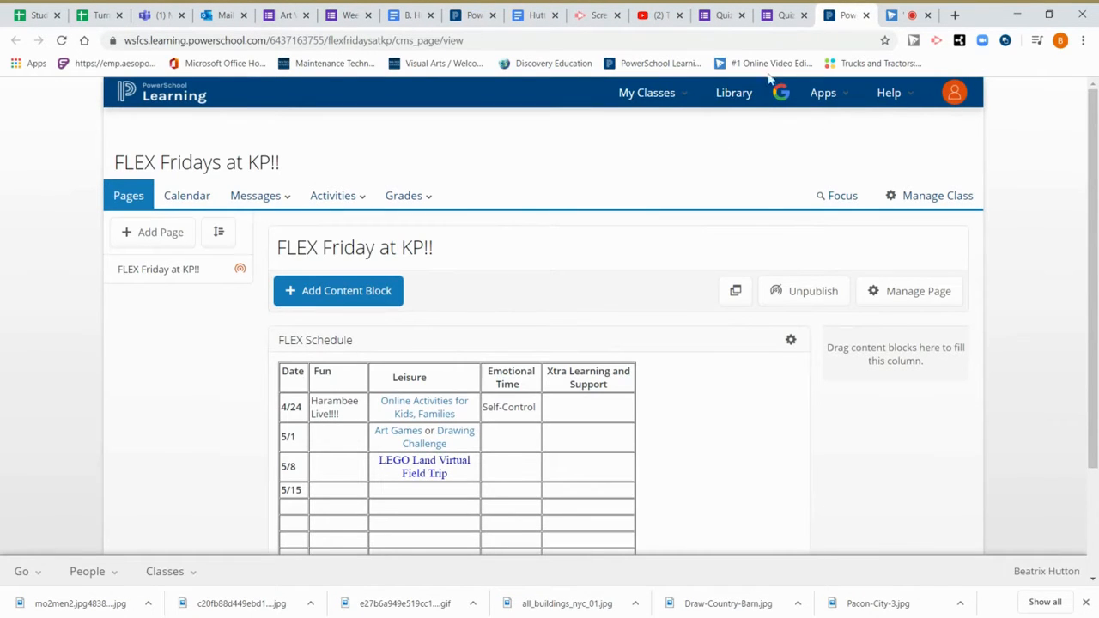
click(788, 13)
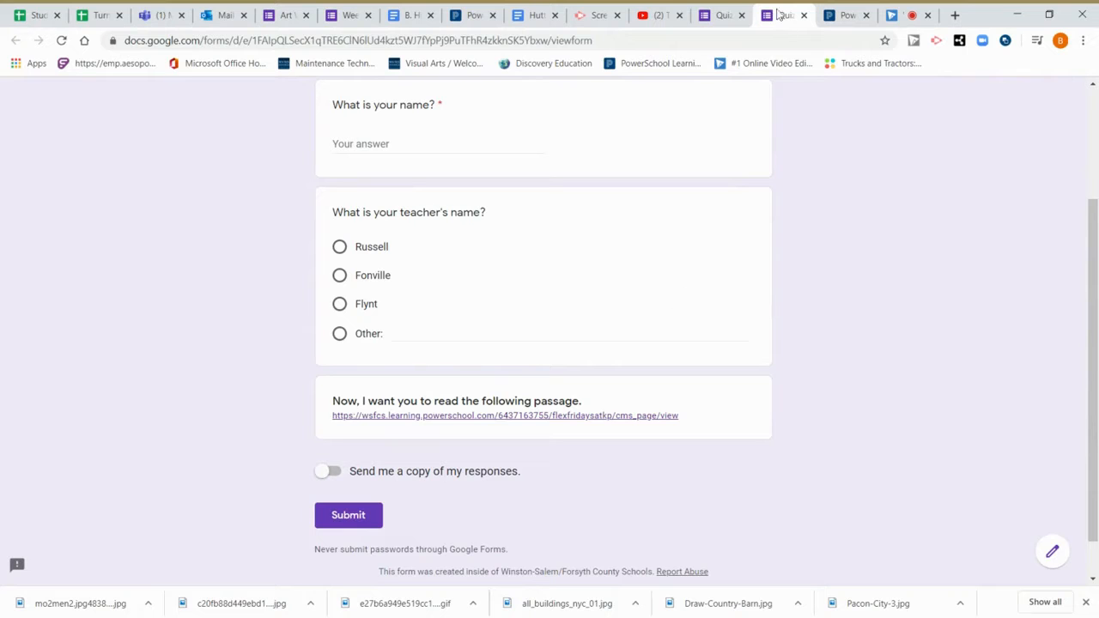
click(803, 15)
click(722, 14)
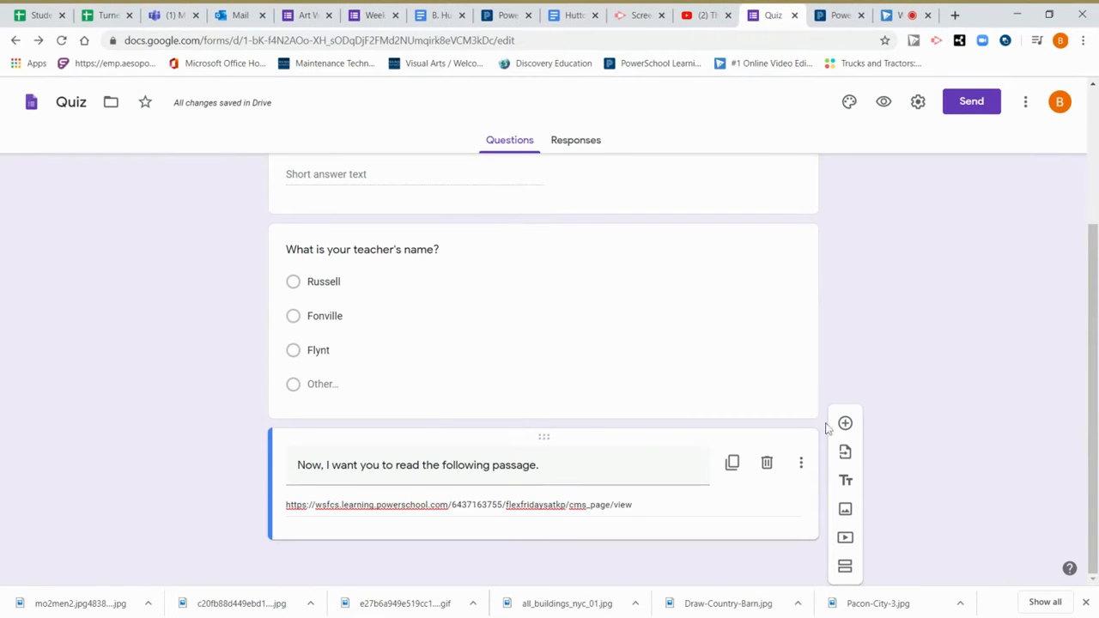
Insert the Mona Lisa image found by a web search for 'da vinci'.
click(847, 511)
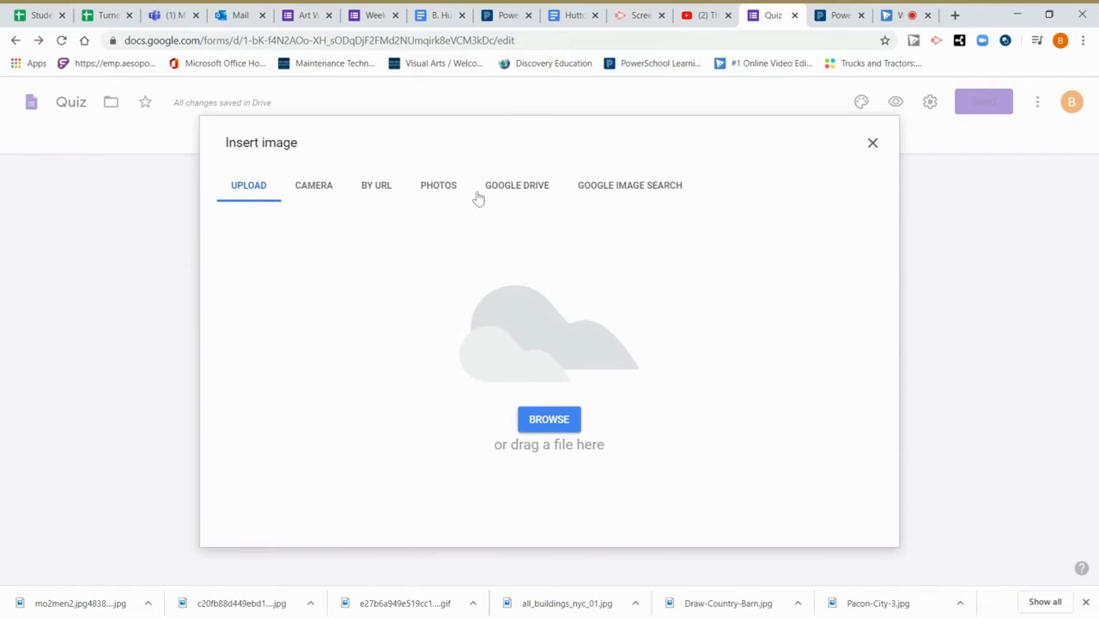
click(620, 189)
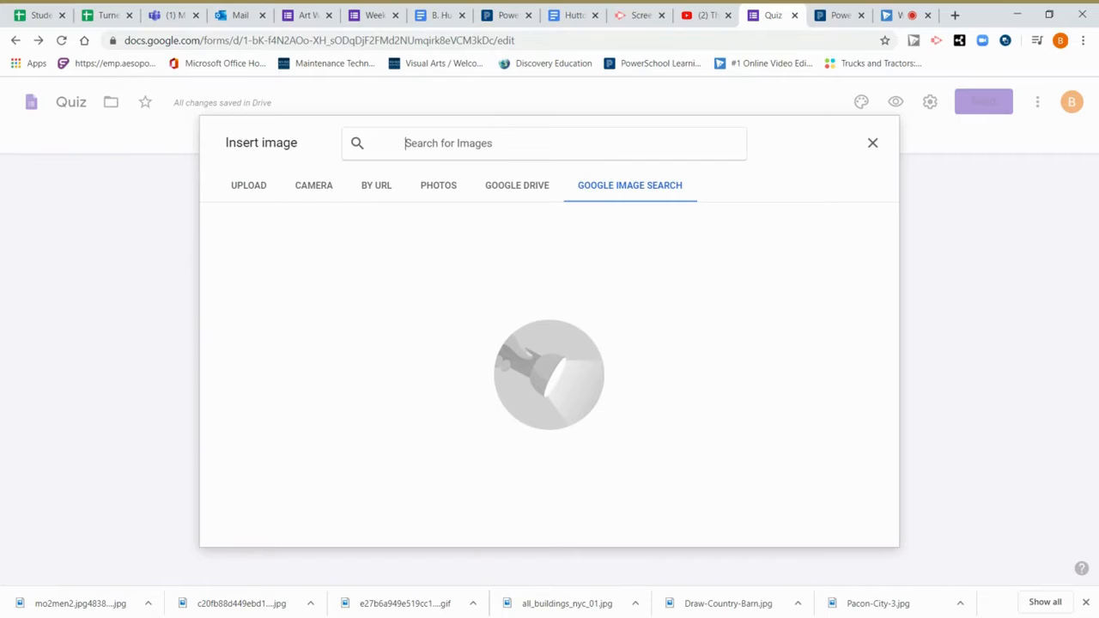
text(da vinci)
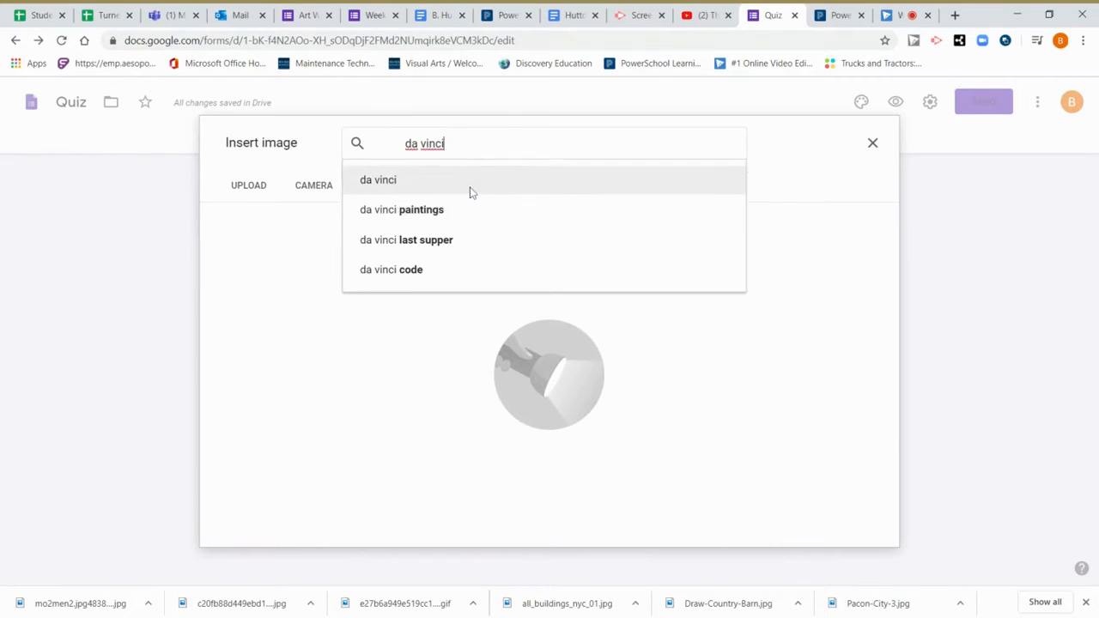
click(470, 191)
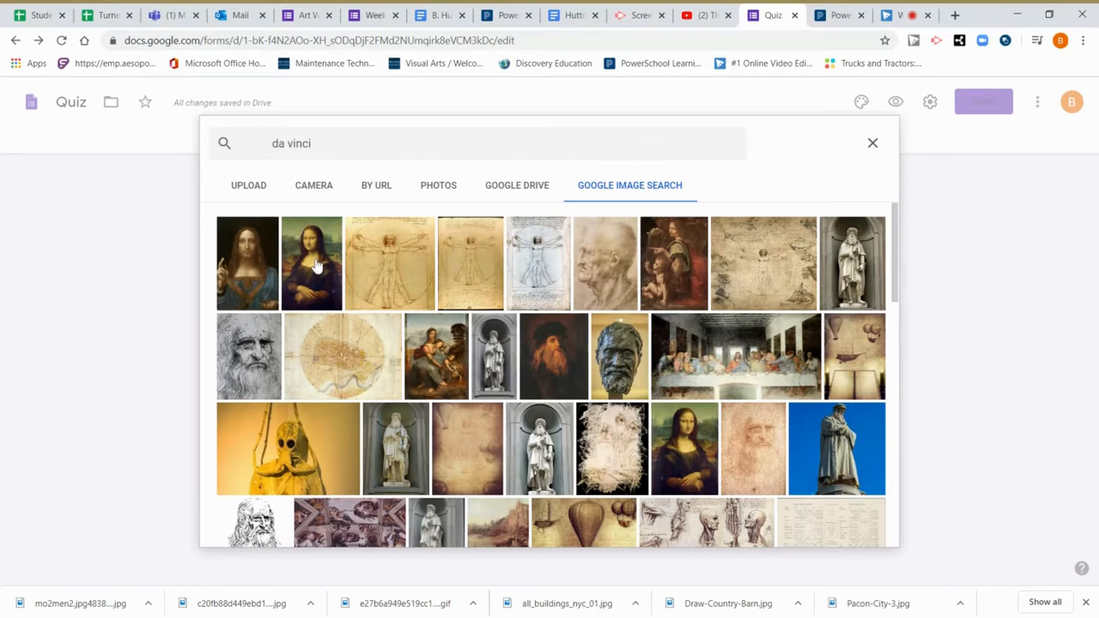
click(316, 267)
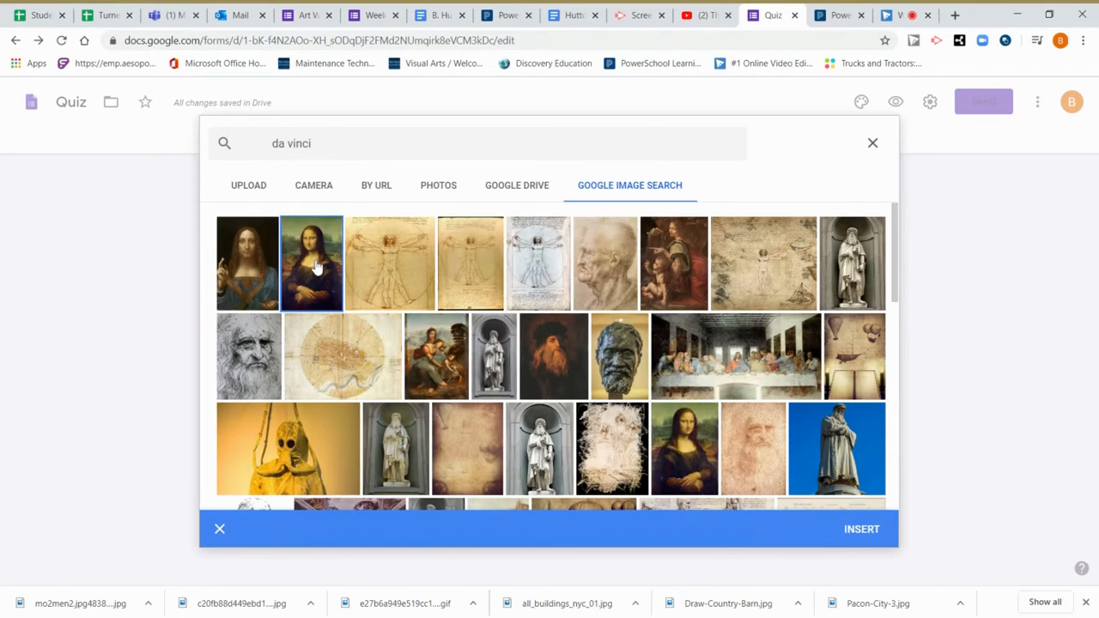
click(886, 537)
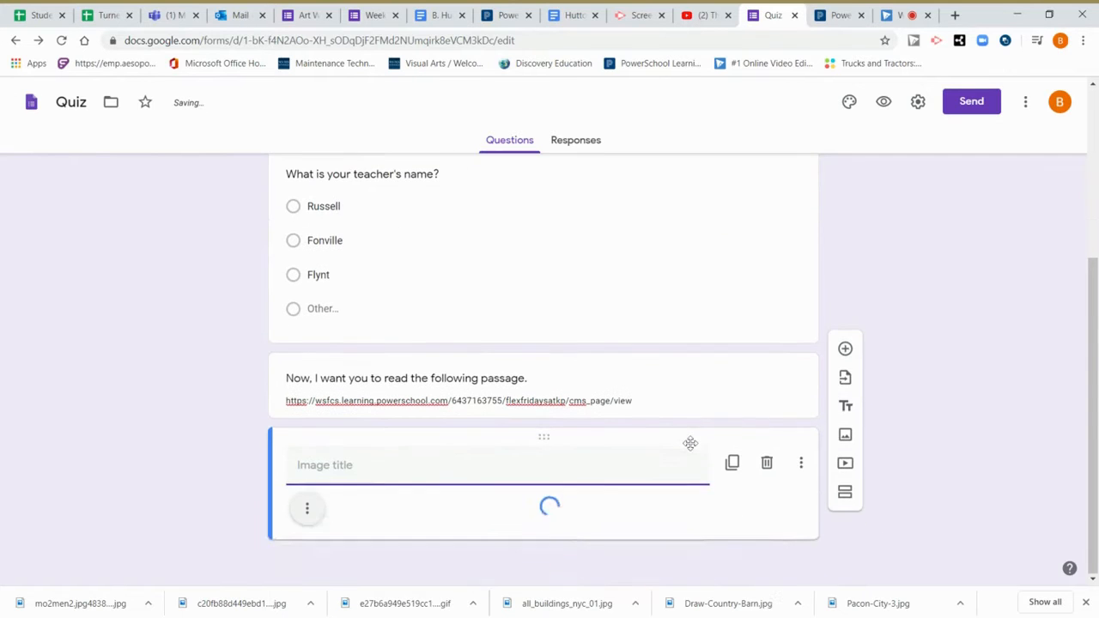
Bring up the Select Video dialog to add a video to the quiz.
scroll(541, 369, down, 4)
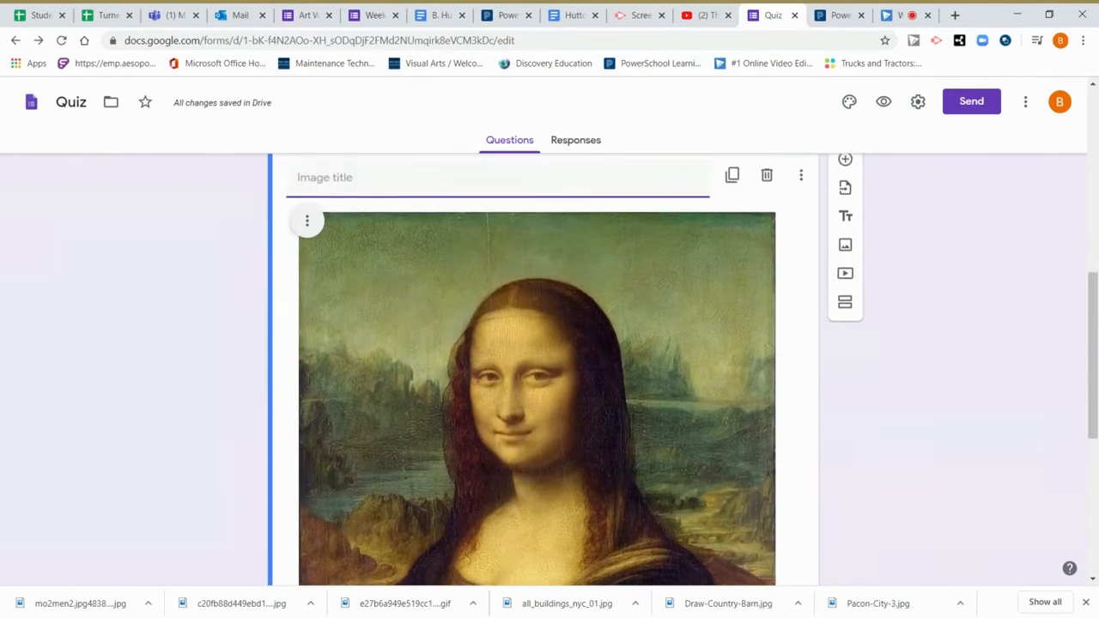
scroll(541, 369, down, 3)
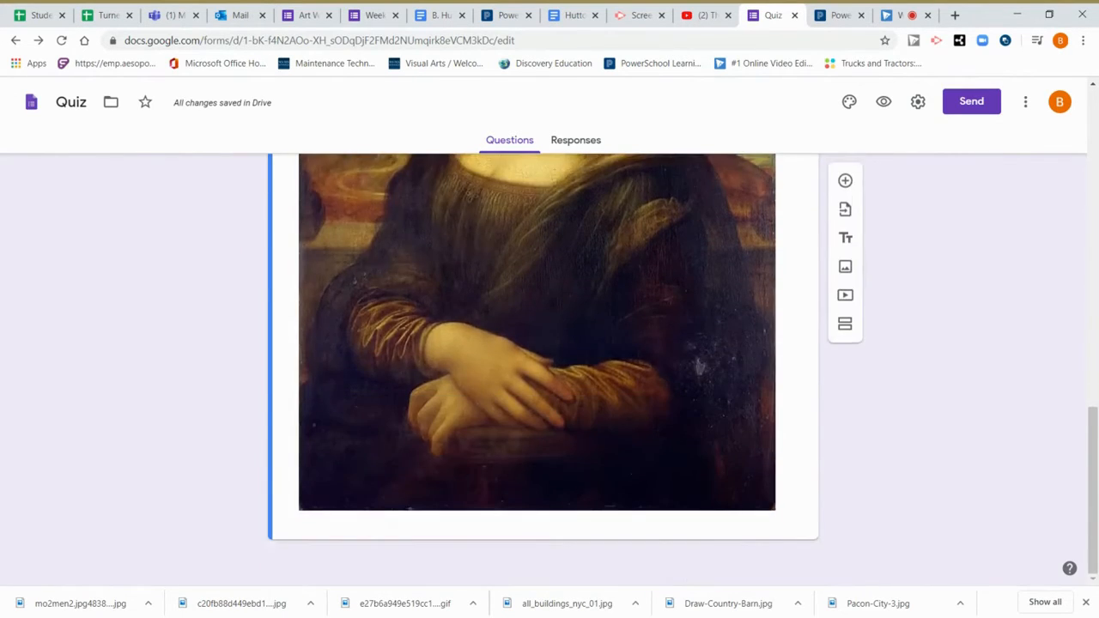
scroll(541, 369, up, 5)
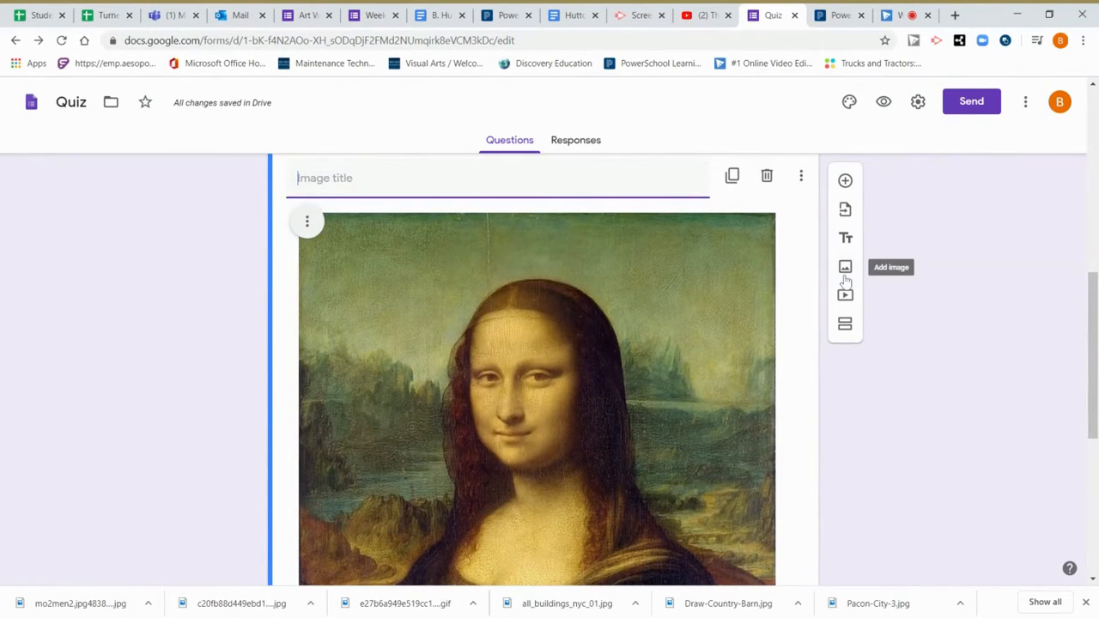
click(845, 296)
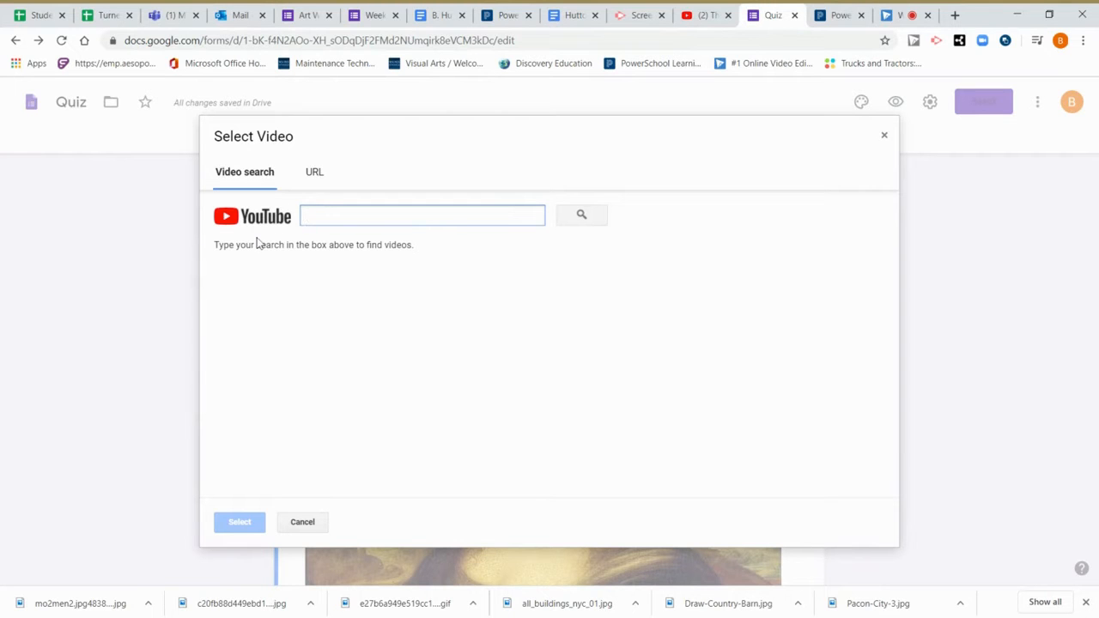
Insert the YouTube video 'The Basics of Creating a Quiz in Google Forms' by pasting its URL.
click(691, 13)
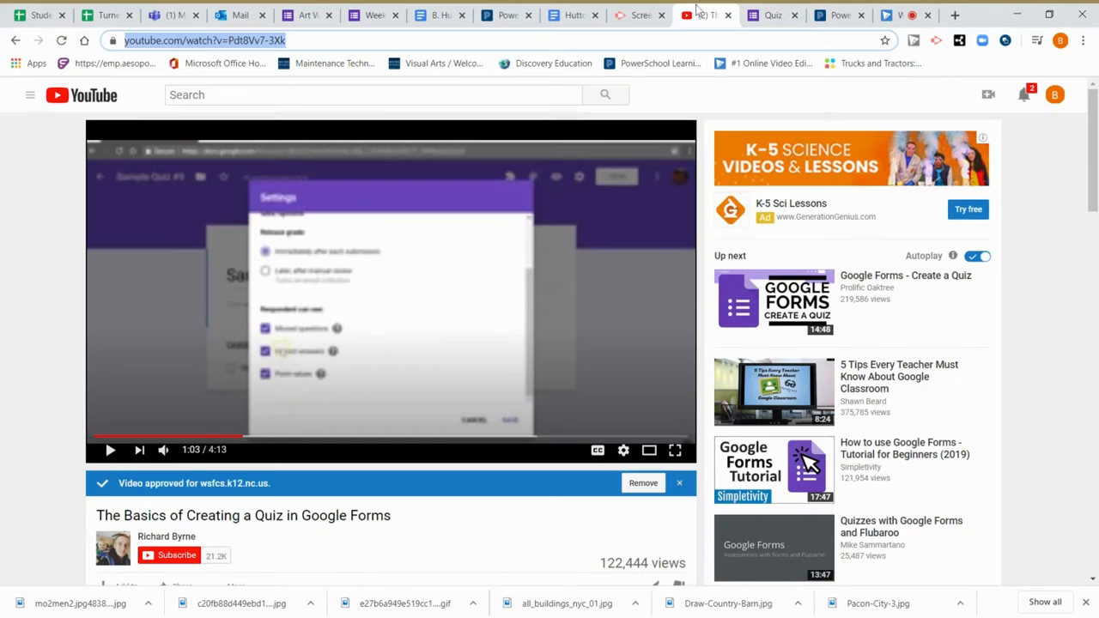
click(196, 40)
key(ctrl+c)
click(772, 15)
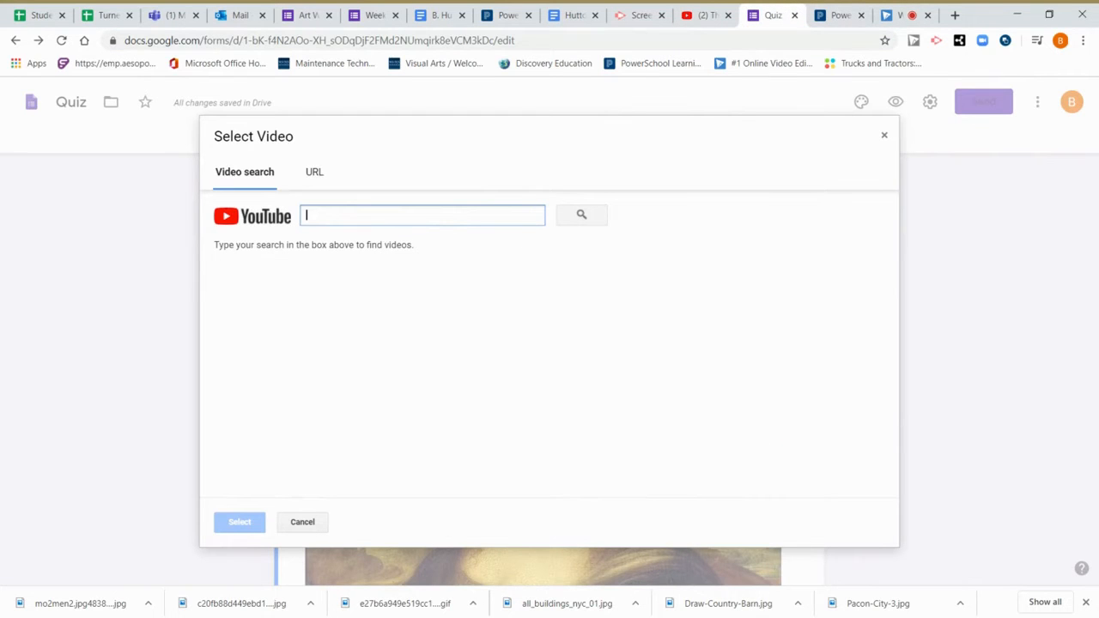
key(ctrl+v)
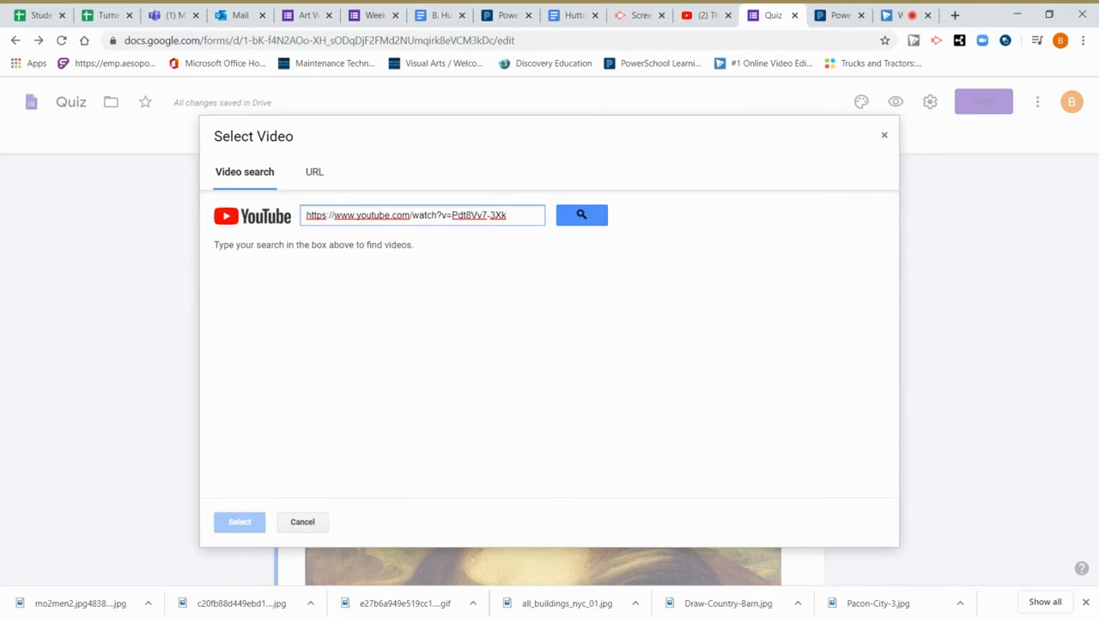
key(ctrl+a)
key(ctrl+c)
key(BackSpace)
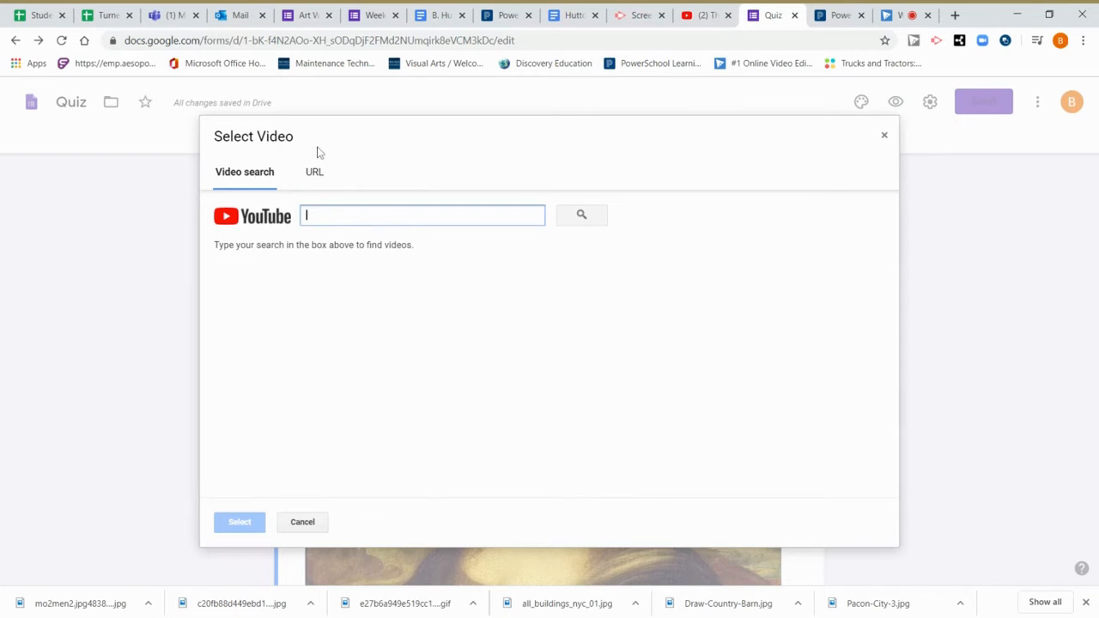
click(315, 187)
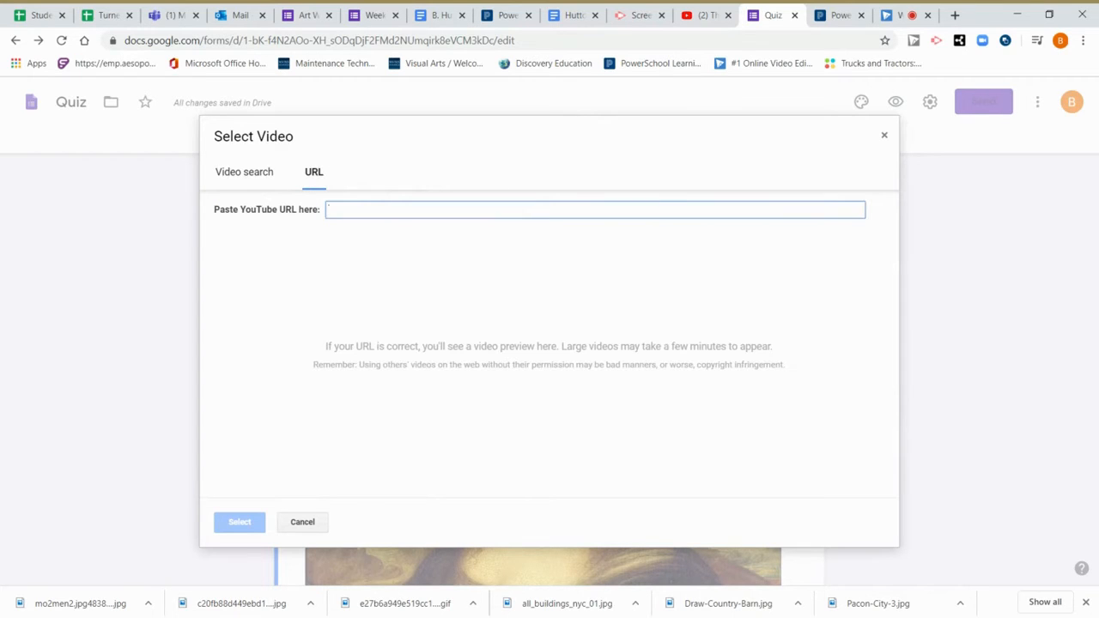
key(ctrl+v)
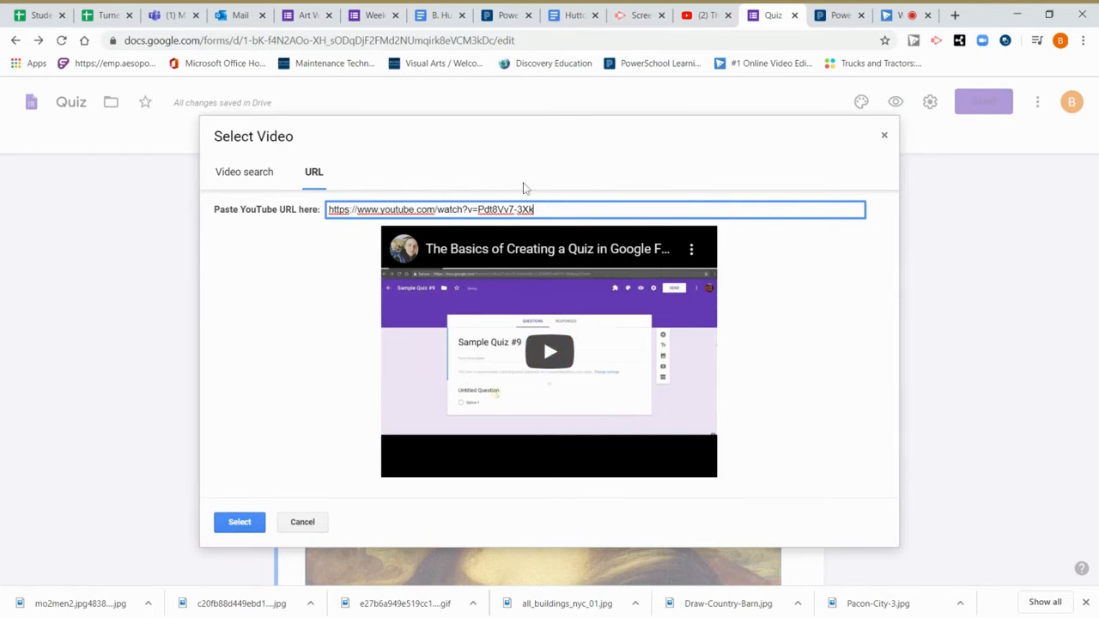
click(232, 523)
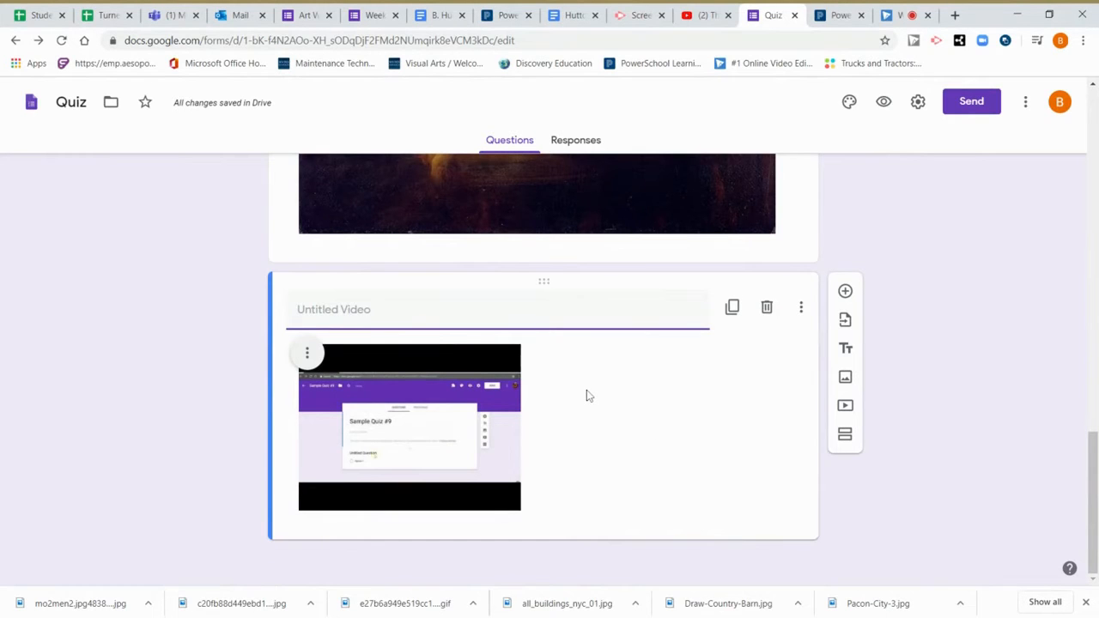
Title the untitled video item 'Watch this video'.
click(393, 296)
text(Watch thi)
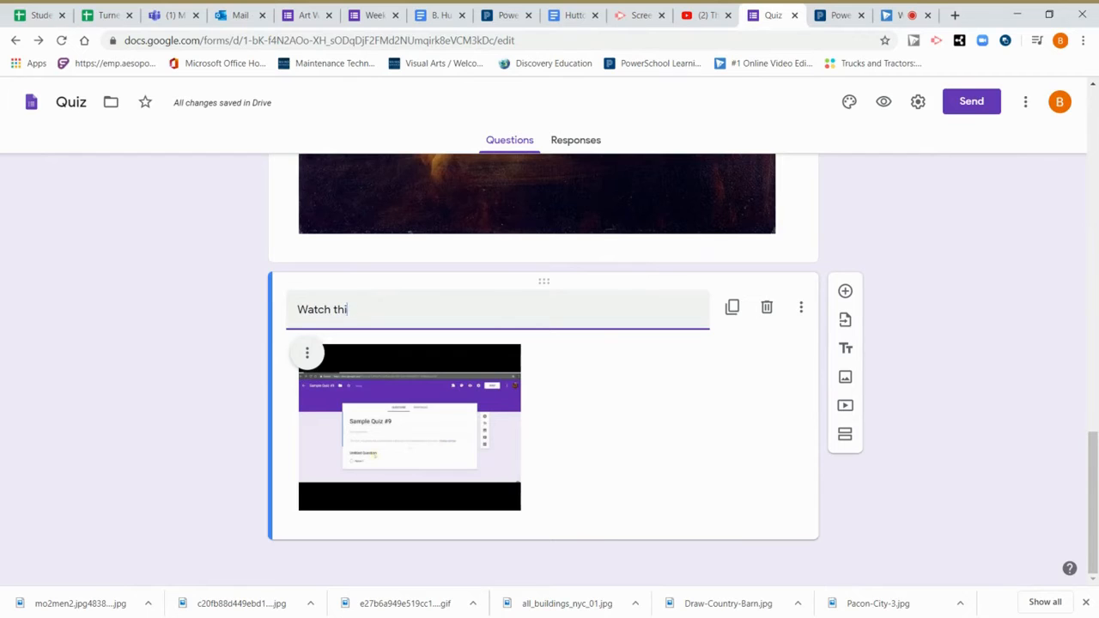
text(s video)
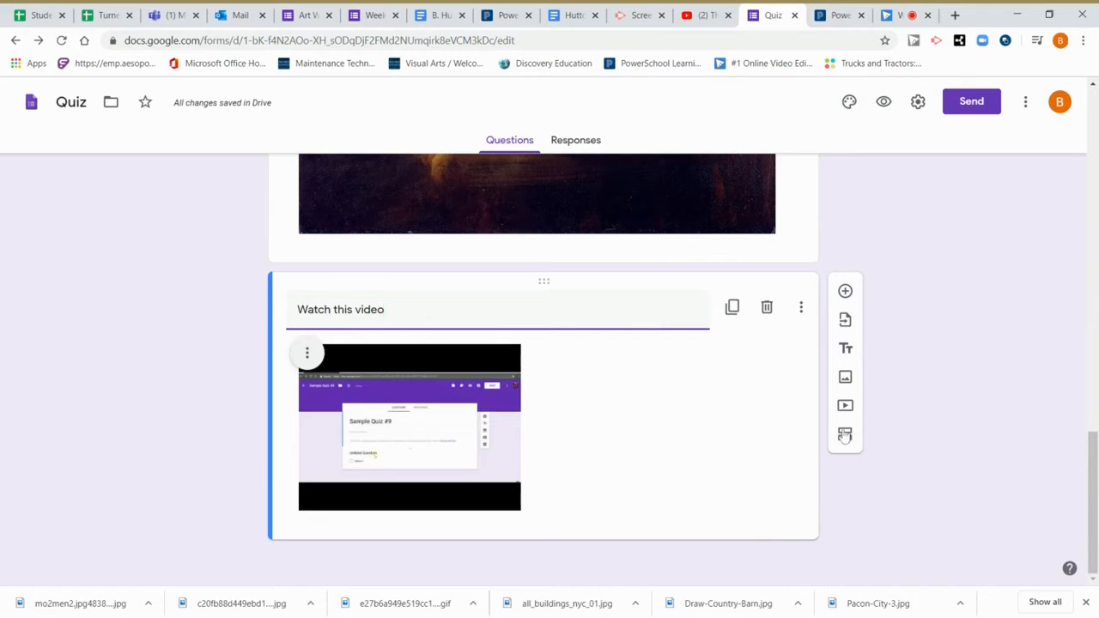
drag(1092, 448, 1092, 105)
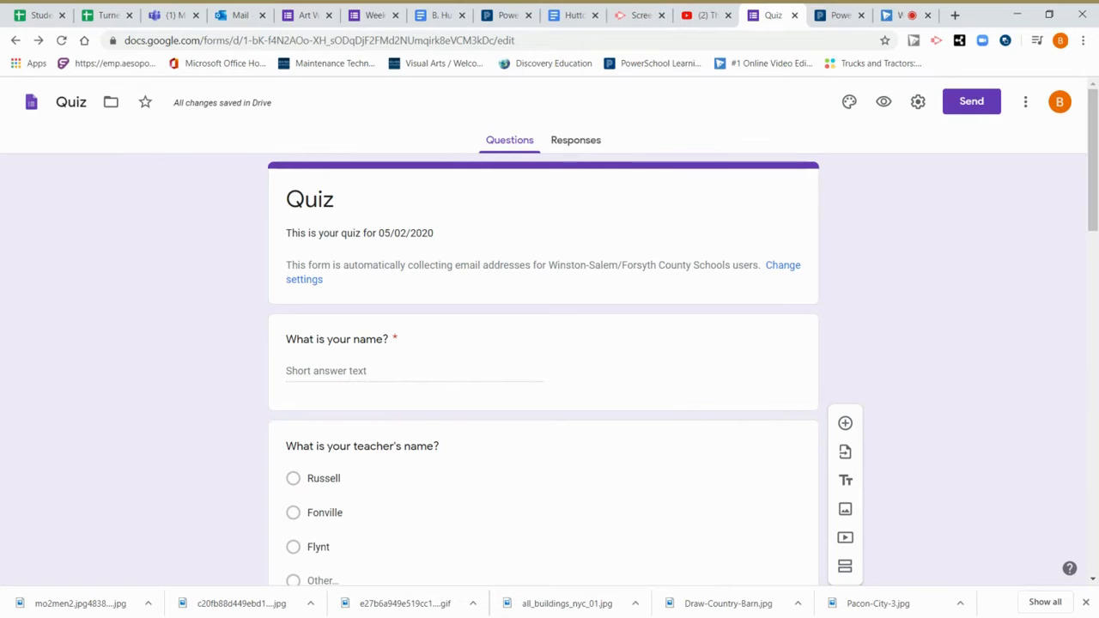
Switch the quiz theme colour from purple to the blue swatch.
click(850, 103)
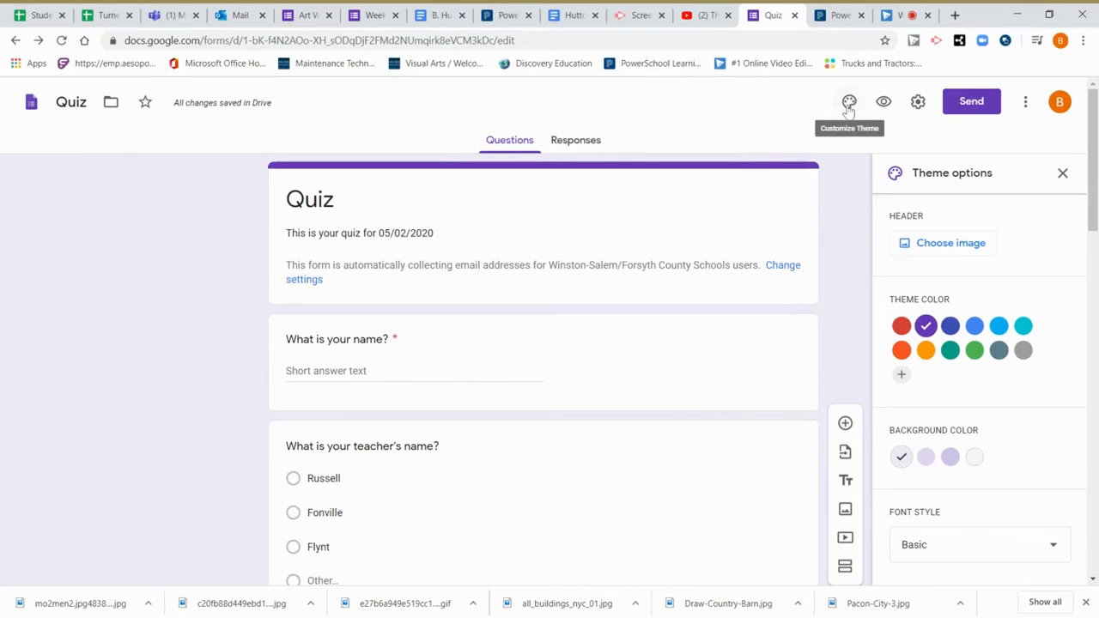
click(973, 328)
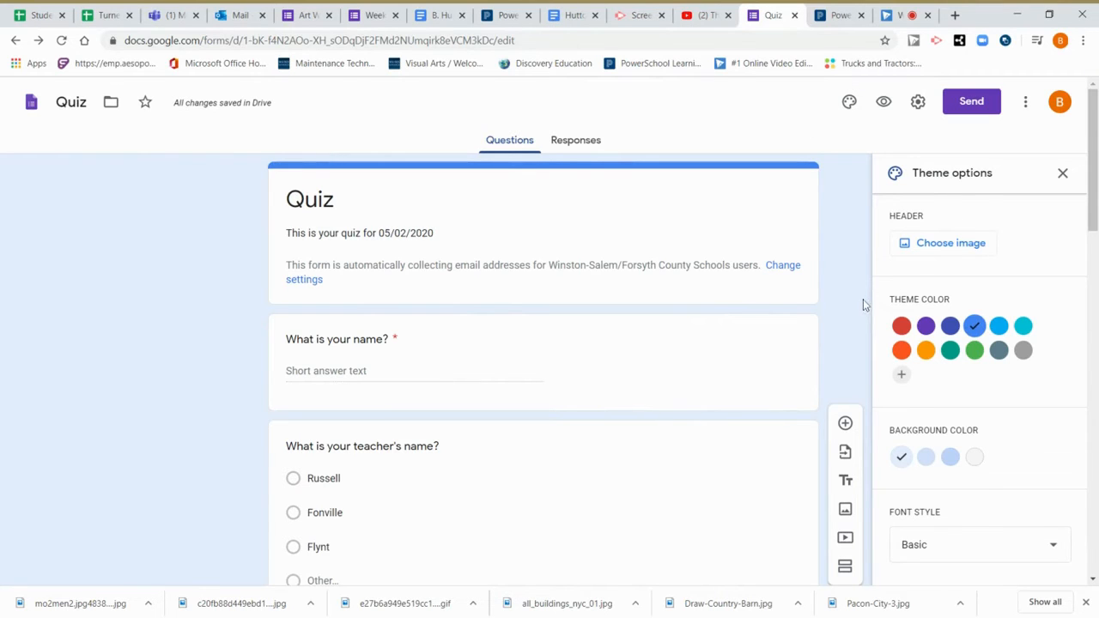
click(1063, 175)
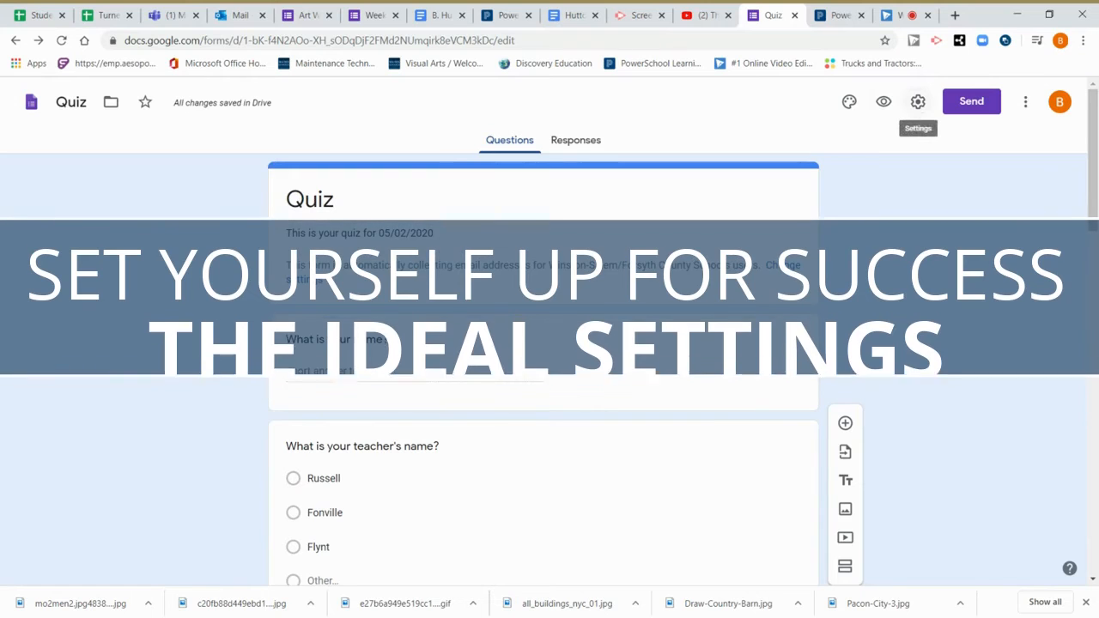
In General settings, toggle 'Restrict to users' off and back on, keeping district-only sign-in.
click(918, 102)
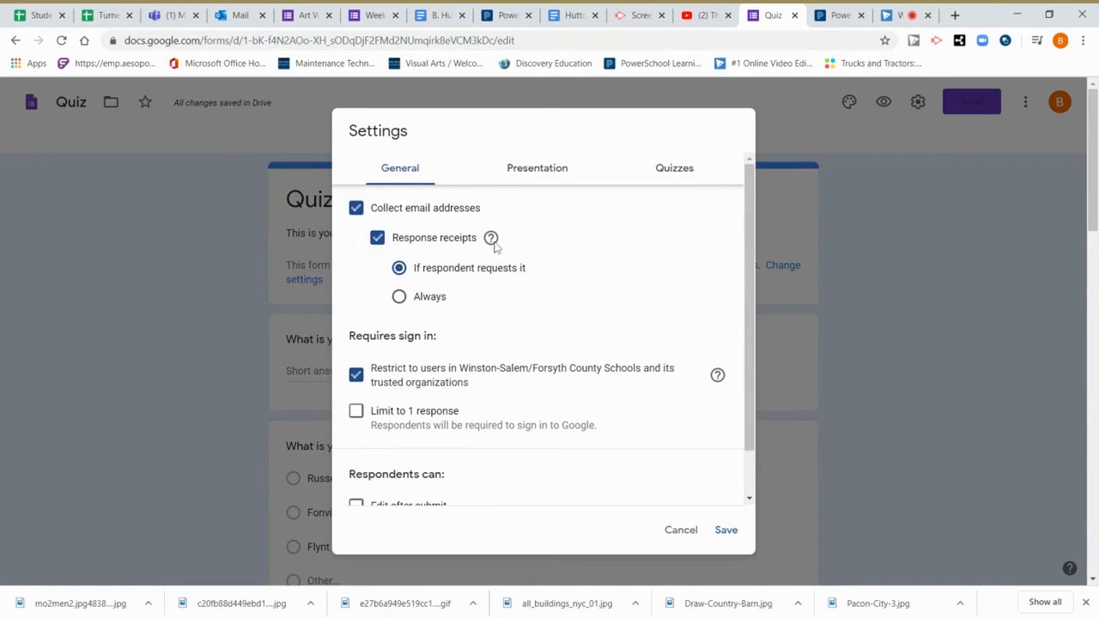
mouse_move(496, 247)
scroll(395, 307, down, 1)
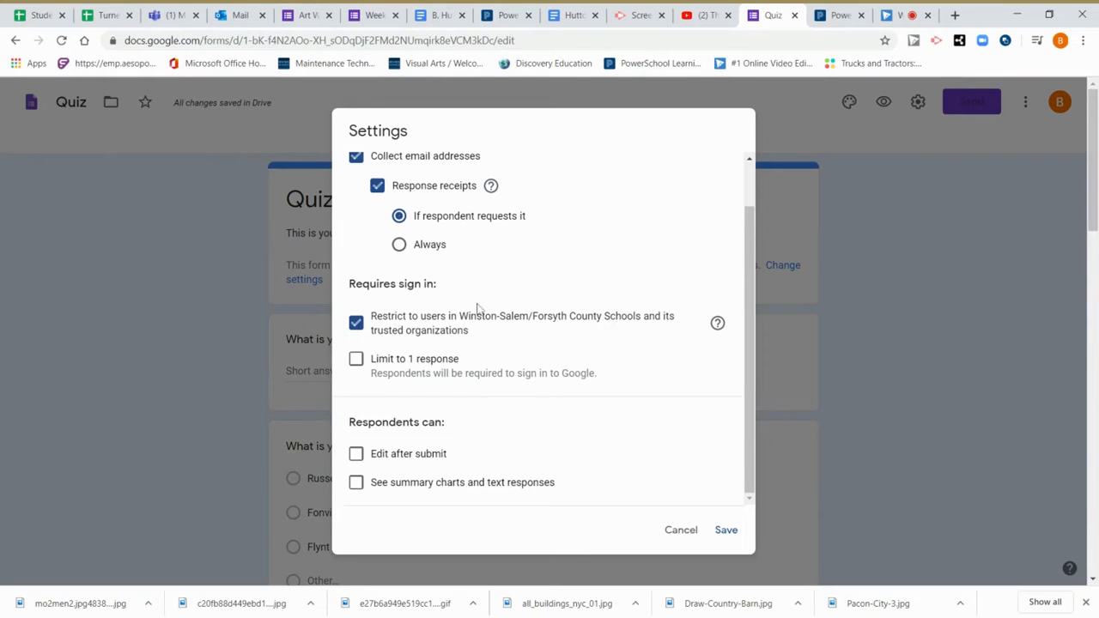
click(356, 327)
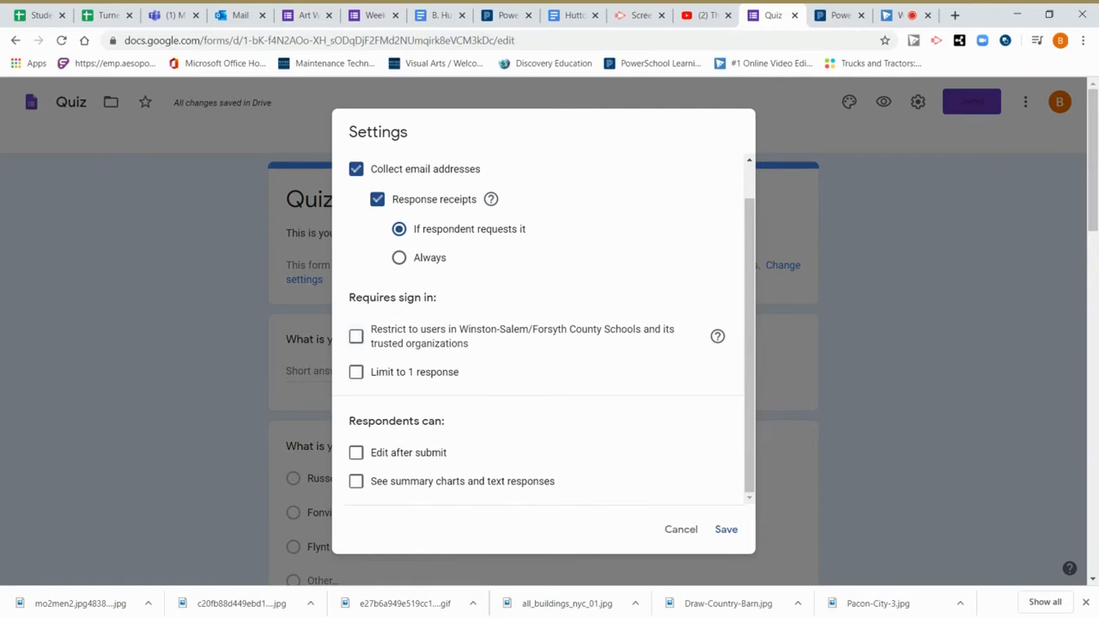
click(356, 337)
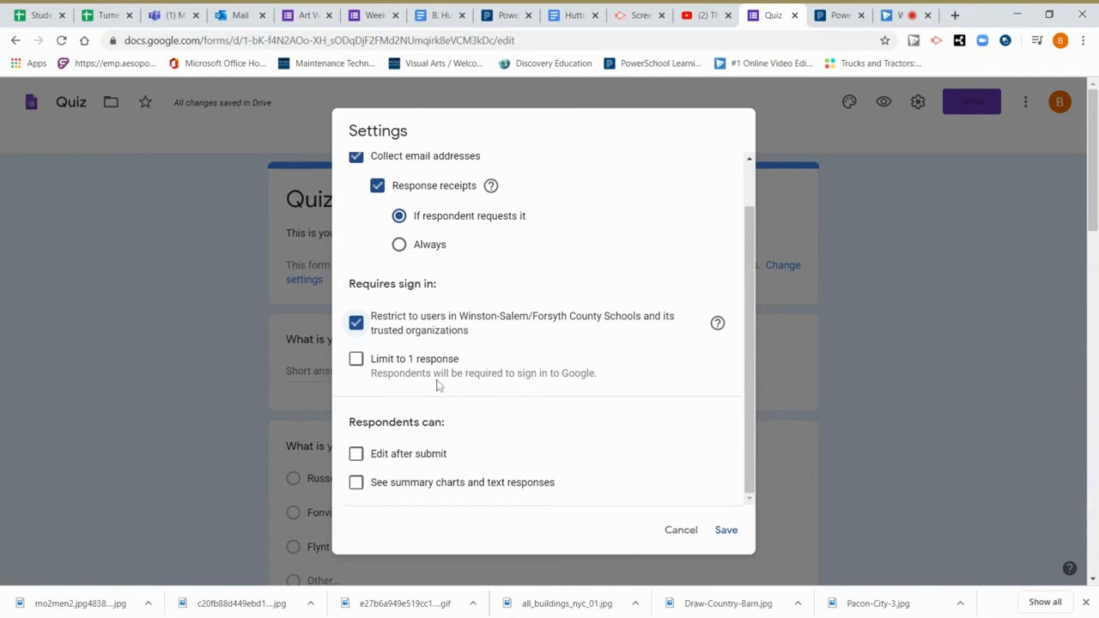
scroll(421, 368, down, 1)
scroll(421, 368, down, 1)
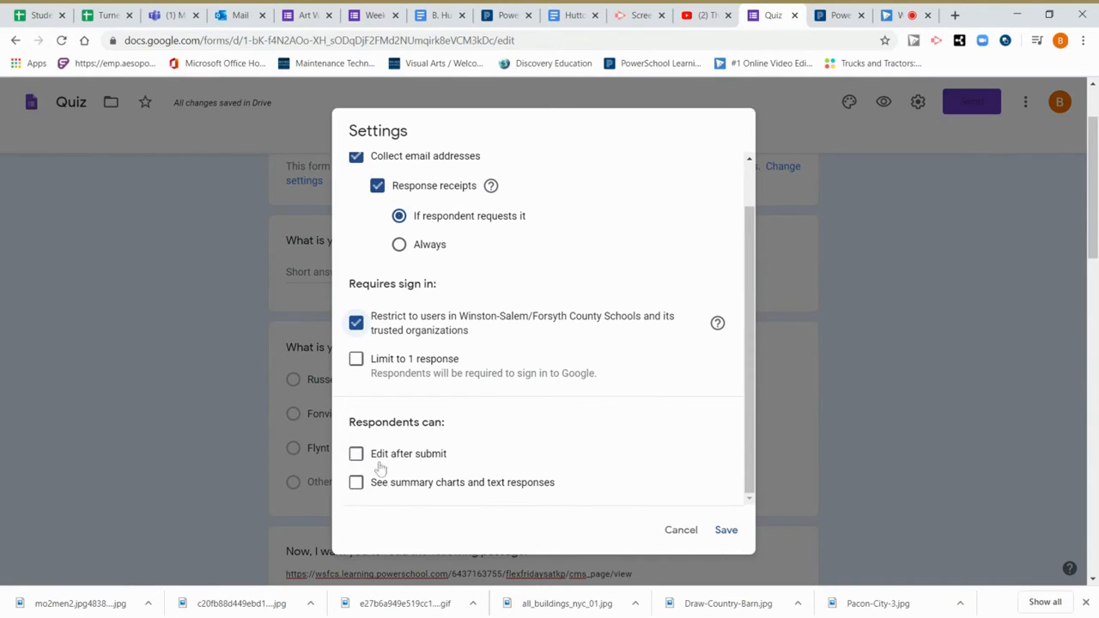
scroll(542, 395, up, 2)
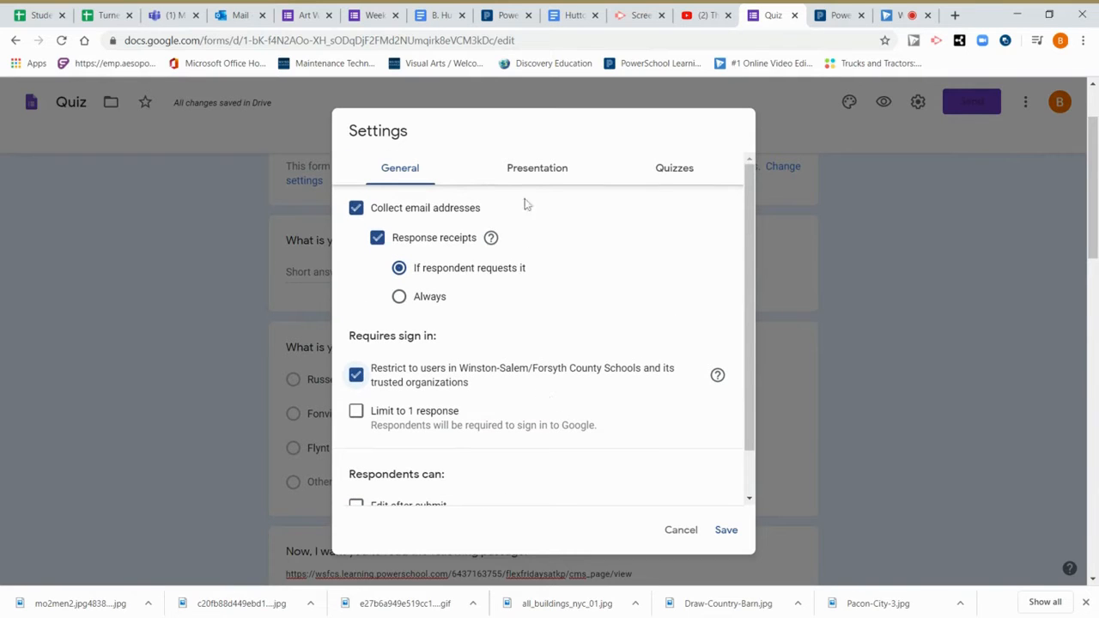
Enter 'Thank you for submitting your assignment.' as the Presentation confirmation message.
click(540, 184)
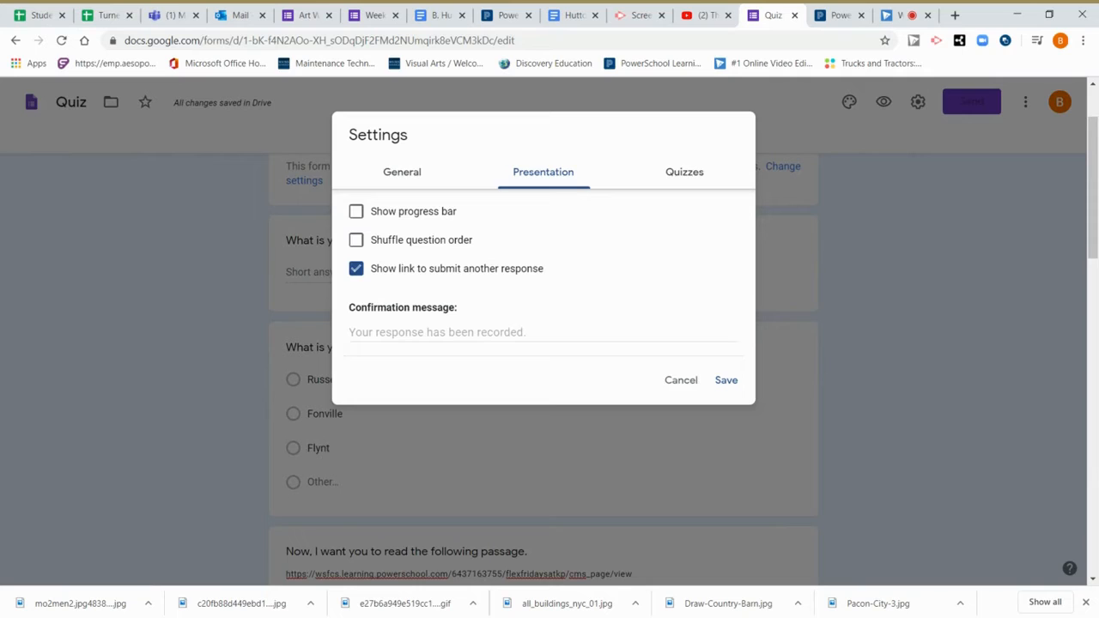
text(Thank you for submi)
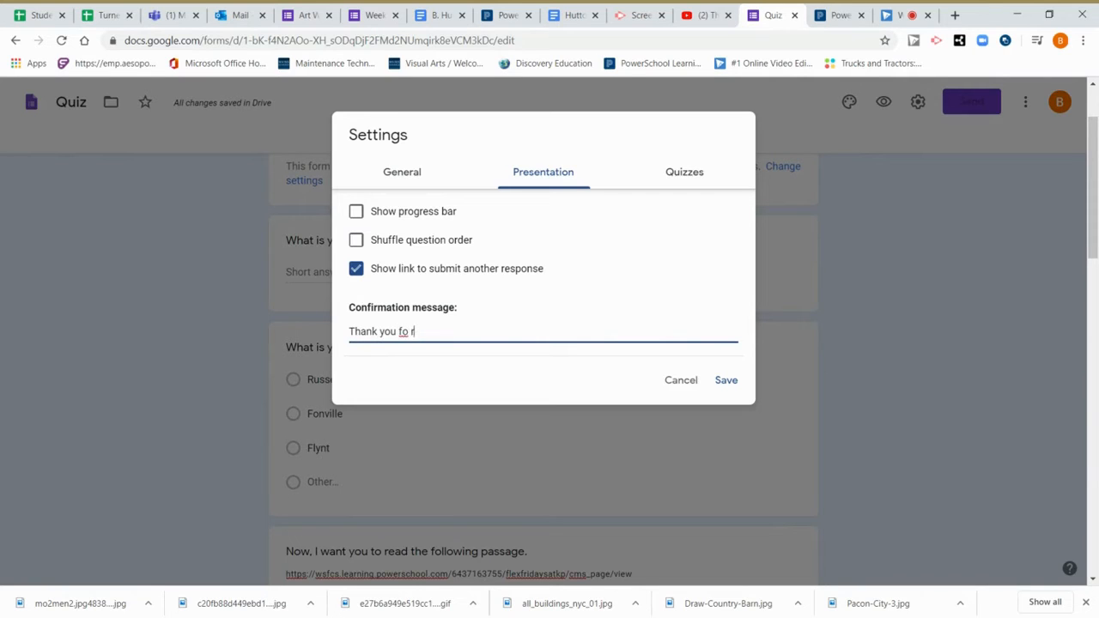
text(tting your assignment.)
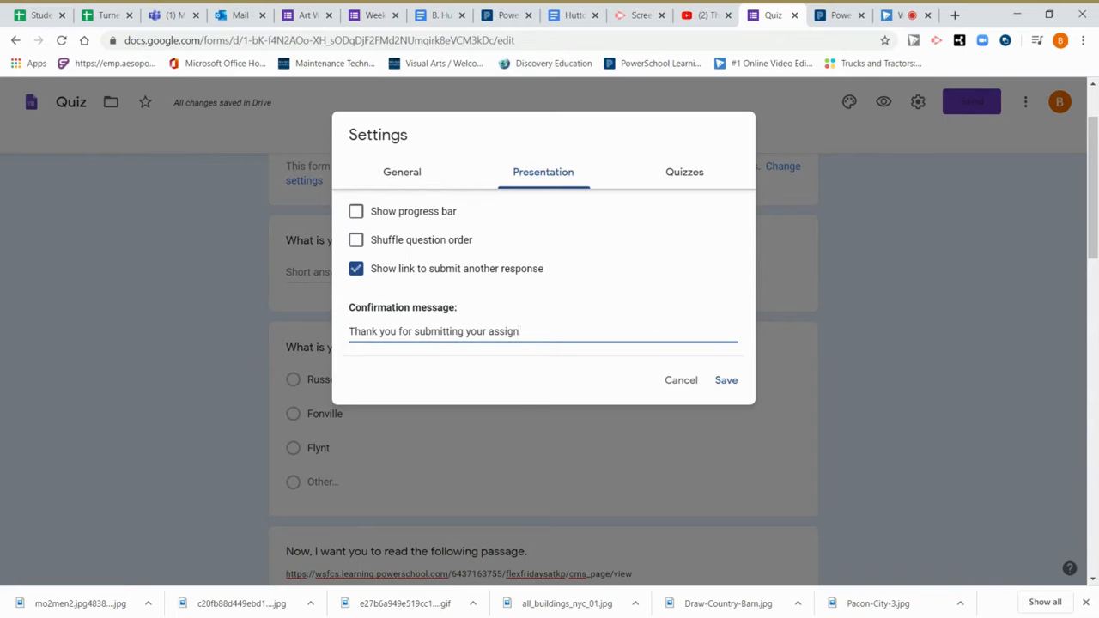
click(691, 180)
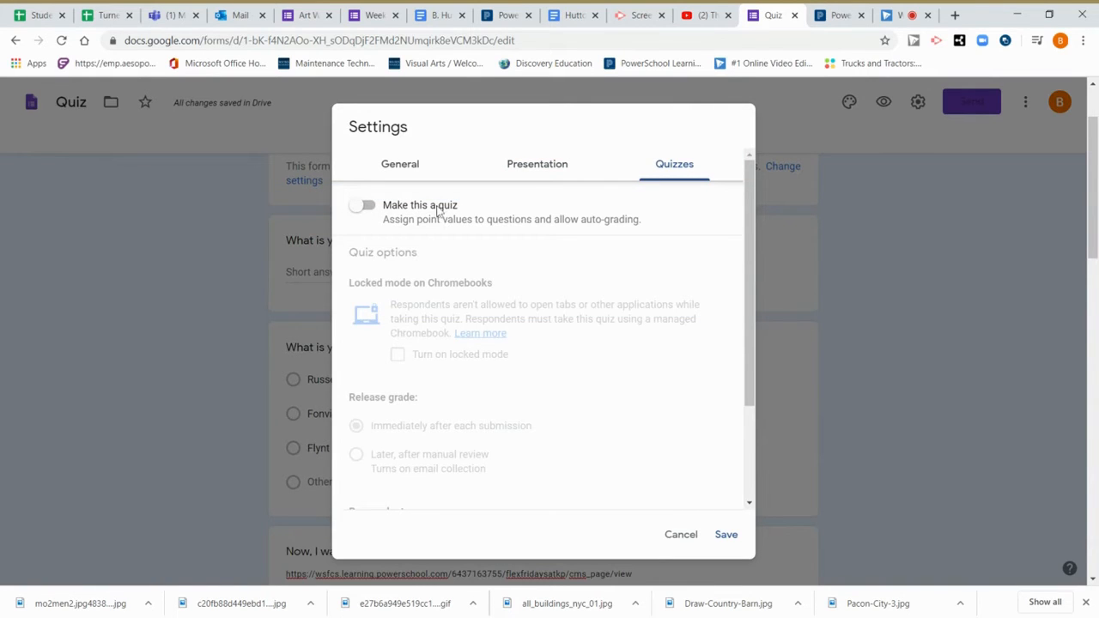
Turn on quiz mode, set grade release to 'Later, after manual review', and save.
click(362, 206)
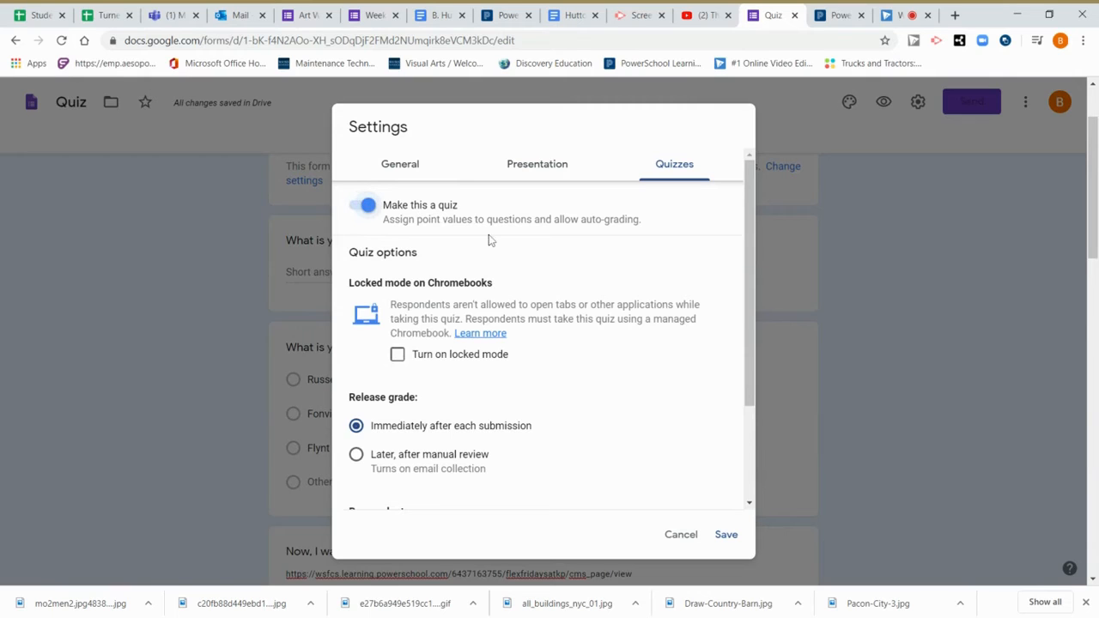
scroll(489, 241, down, 1)
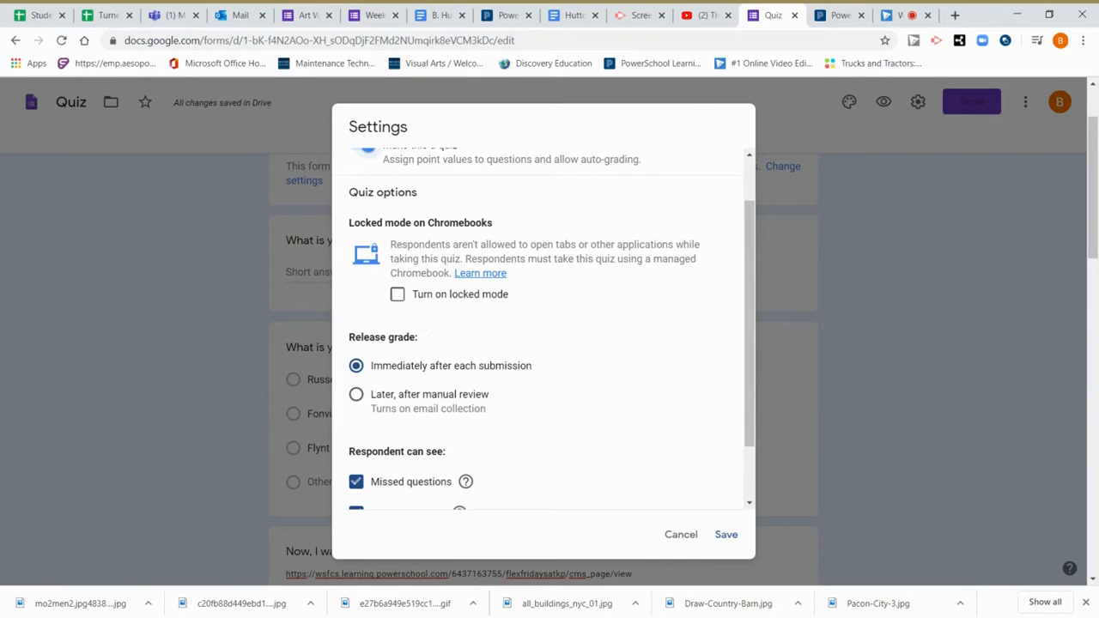
scroll(420, 323, down, 1)
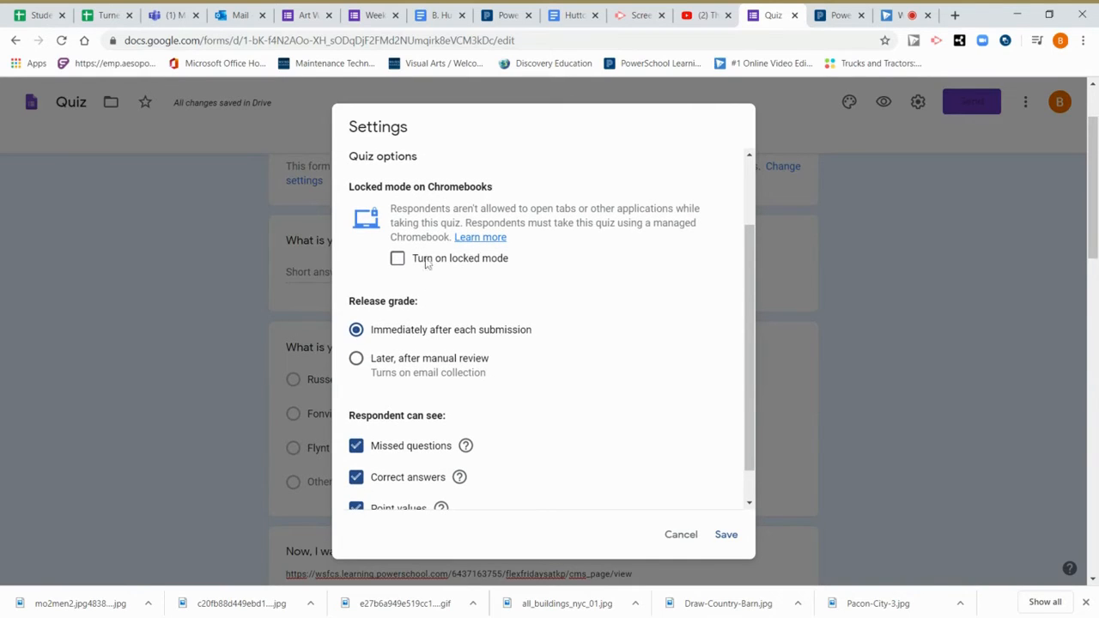
scroll(429, 316, down, 1)
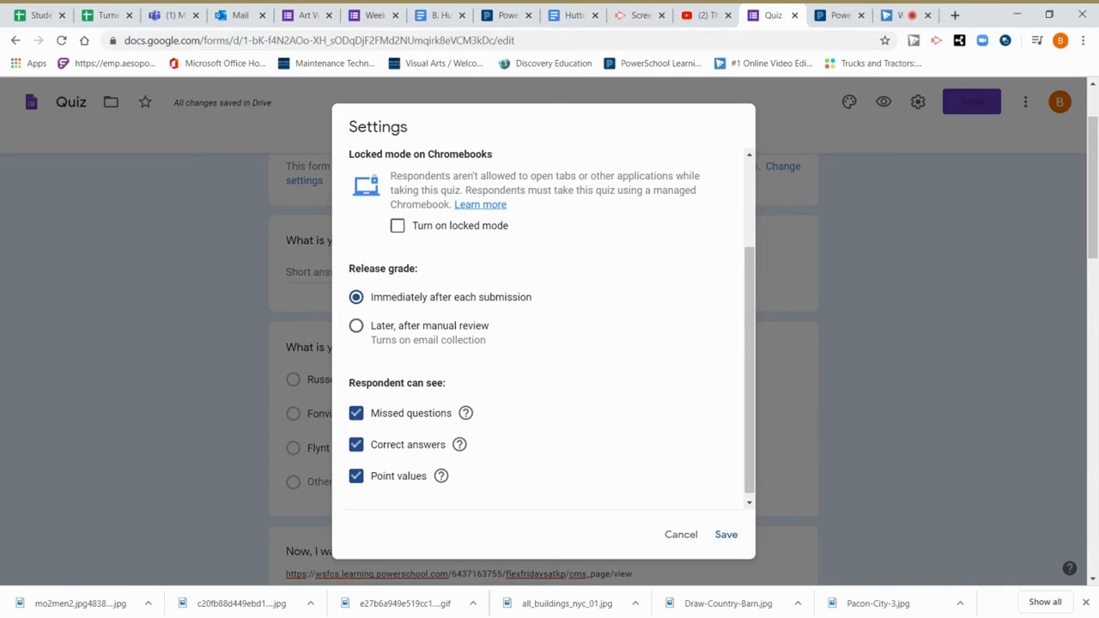
click(356, 328)
scroll(574, 358, down, 1)
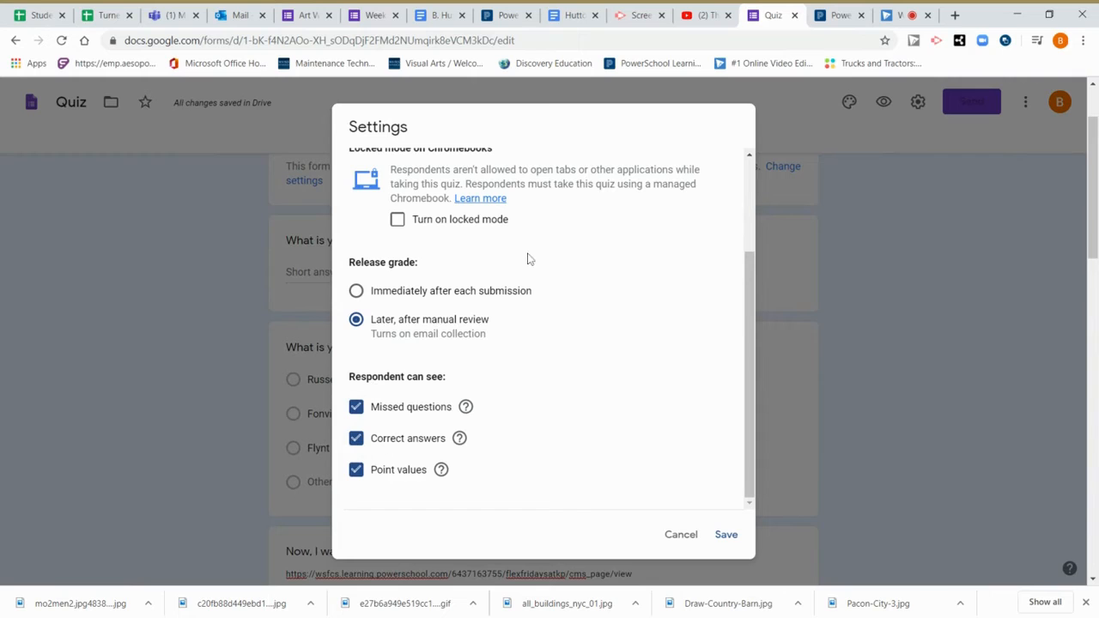
scroll(539, 297, up, 3)
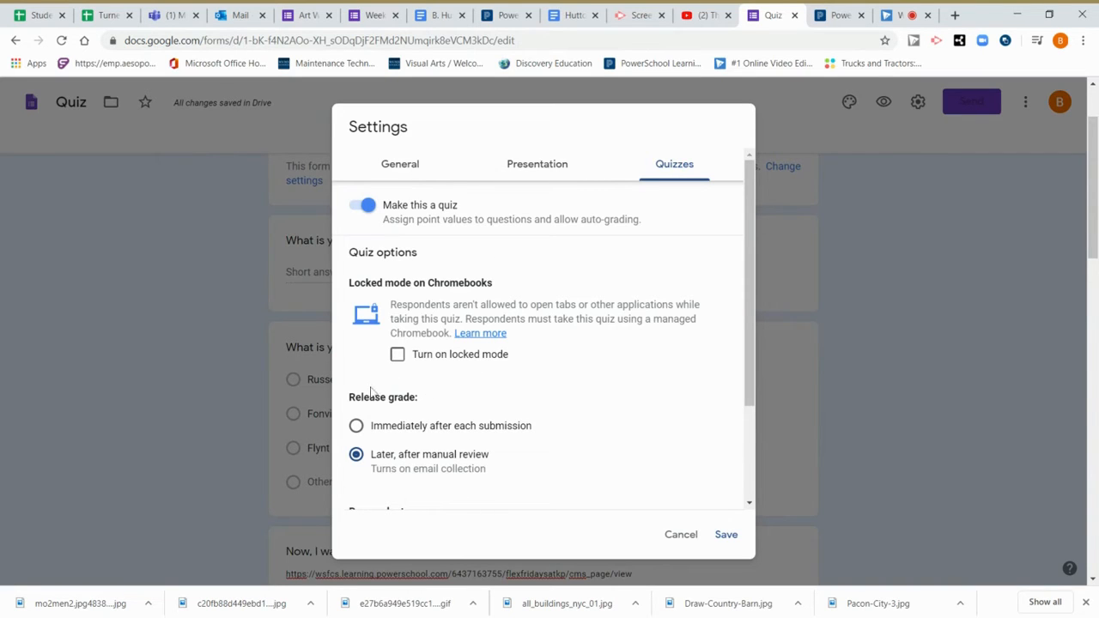
click(721, 536)
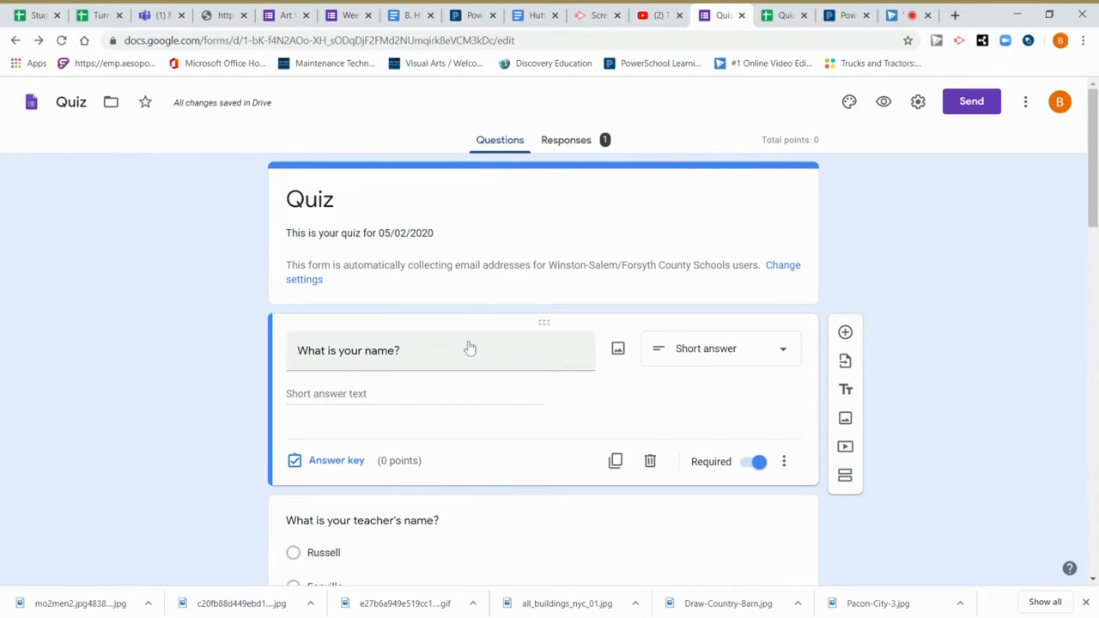
Open the answer key of the 'What is your name?' question.
click(471, 531)
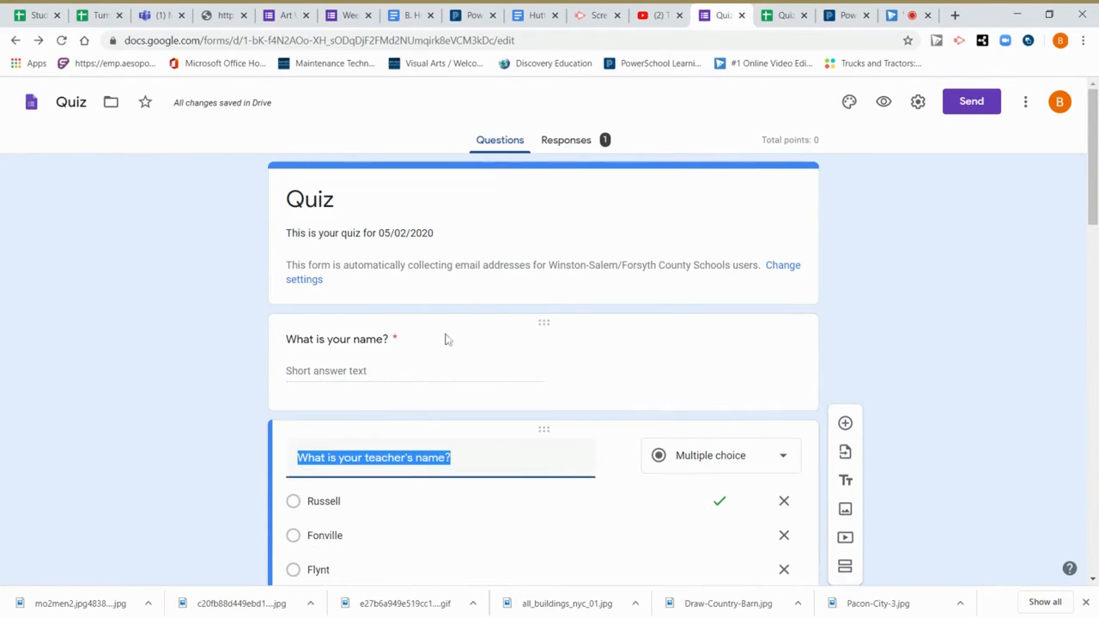
click(505, 341)
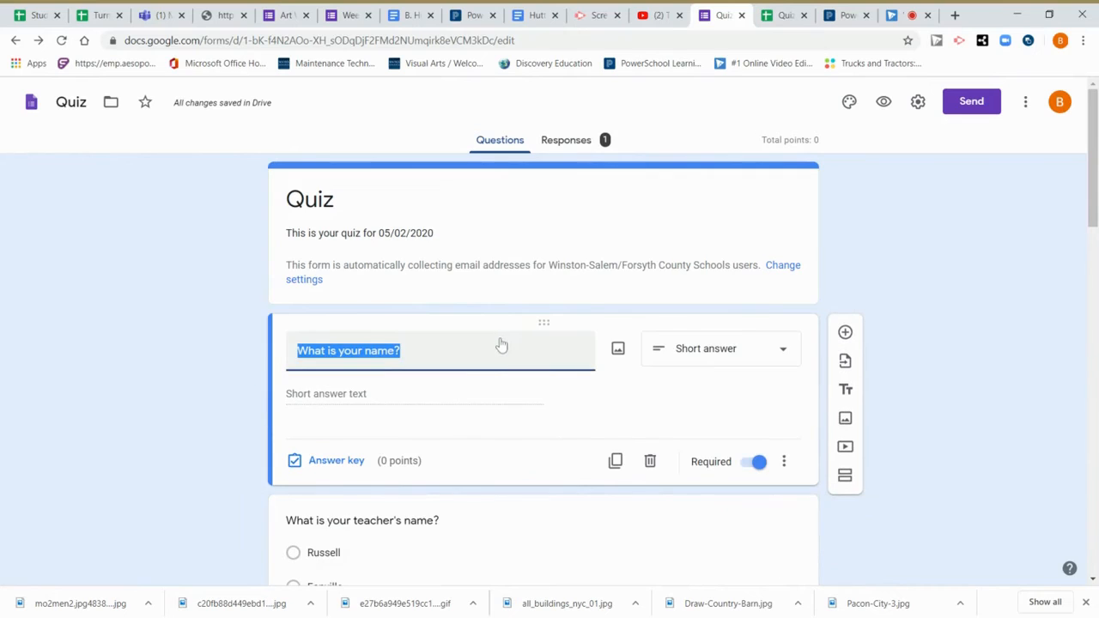
click(336, 464)
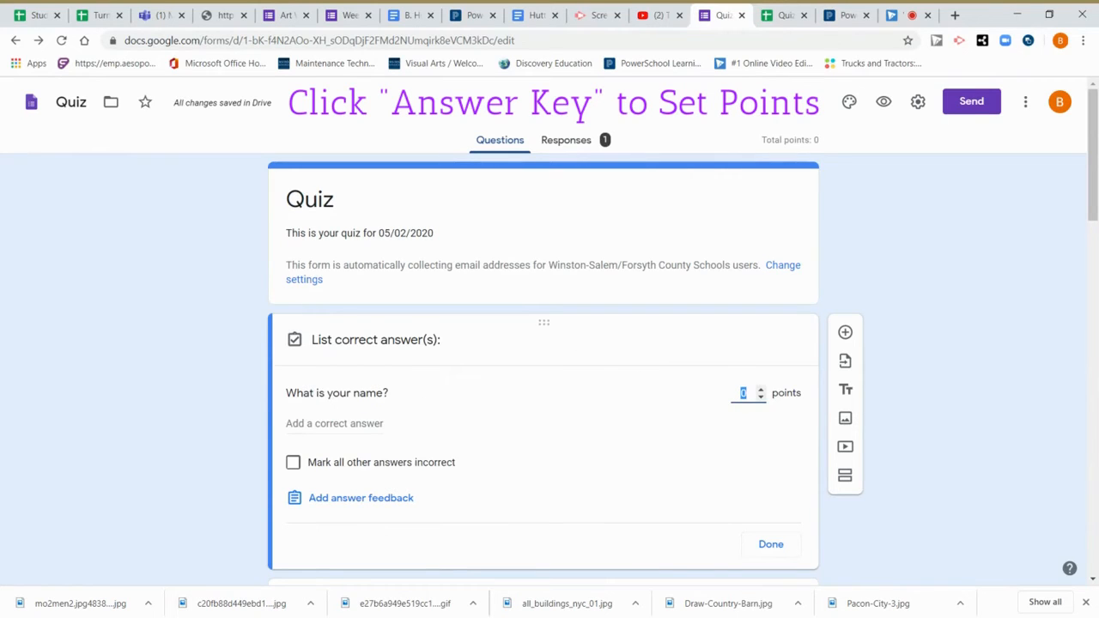
Make the name question worth 2 points and add a correct-answer entry.
text(2)
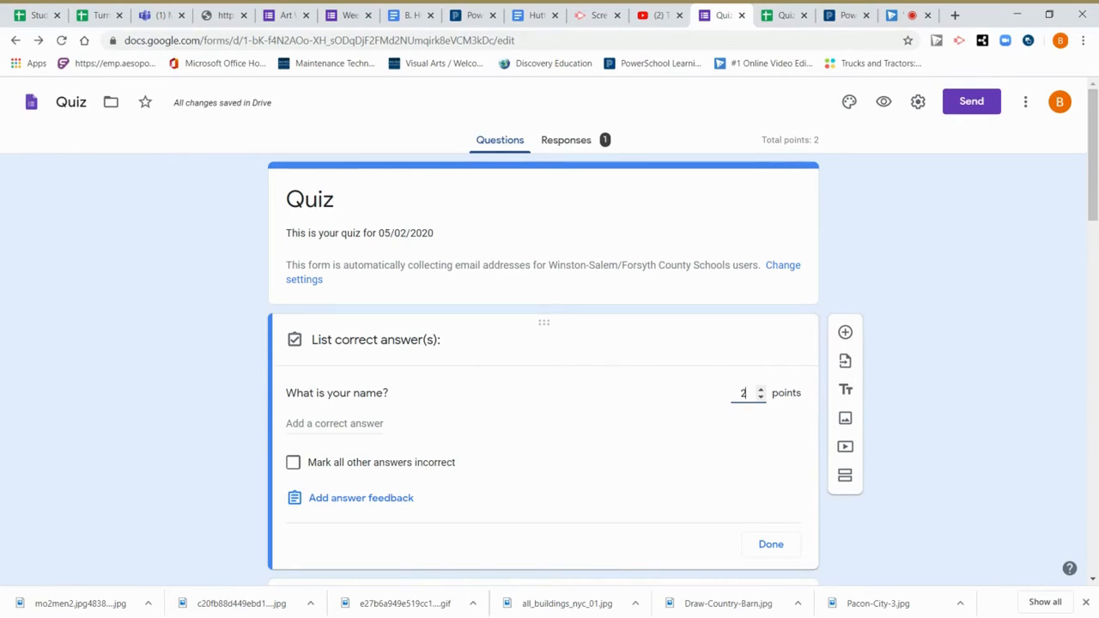
click(514, 440)
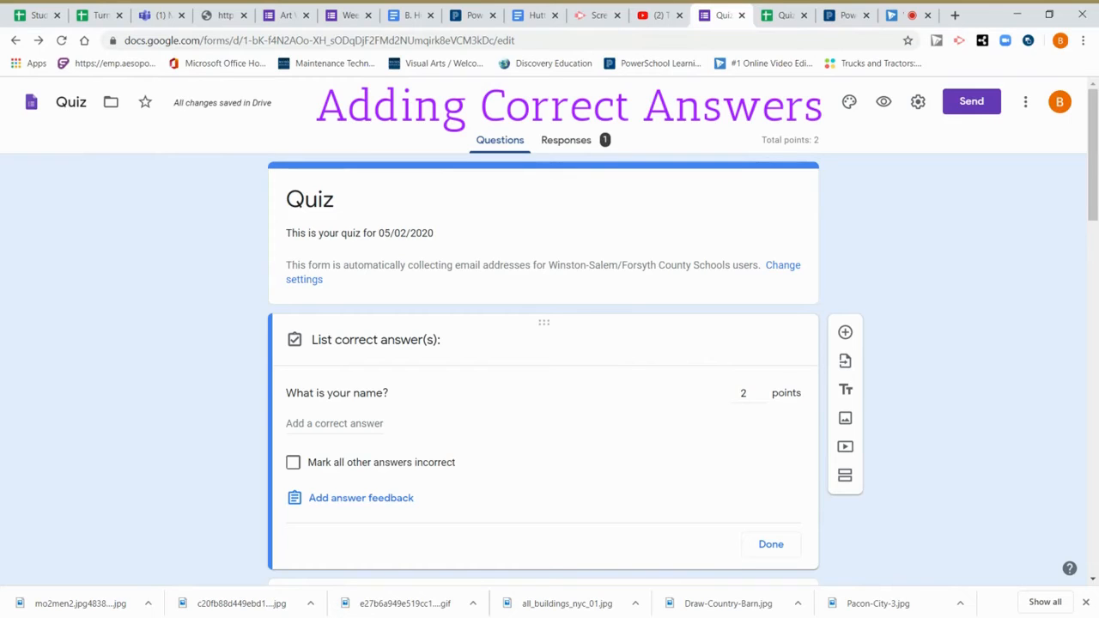
click(335, 424)
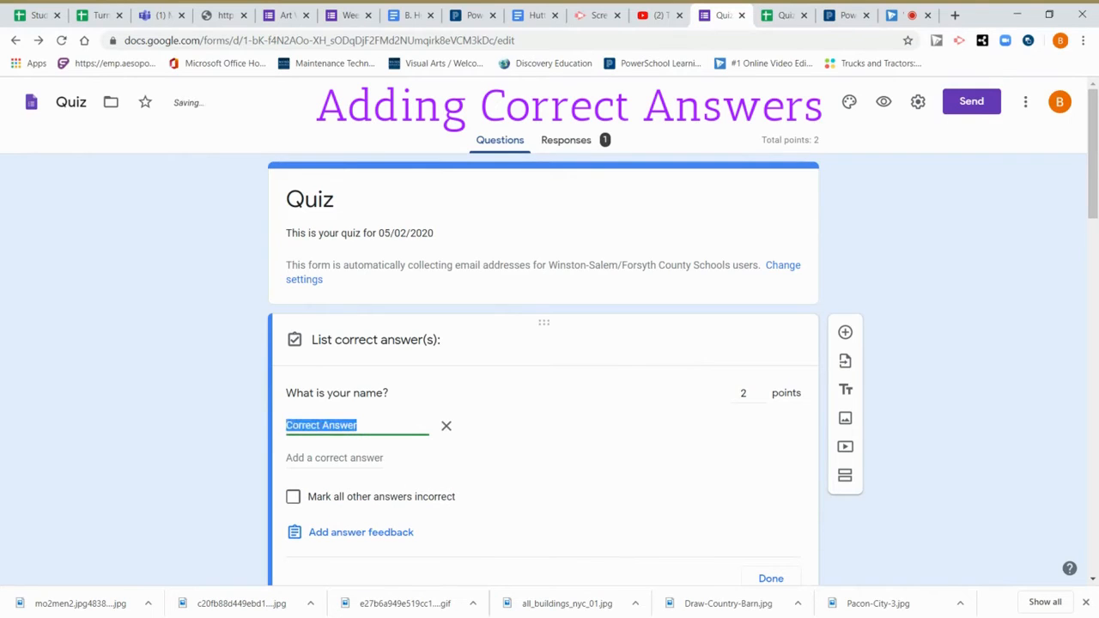
Enter 9, Nine and nine as accepted answers for the name question.
text(Blue)
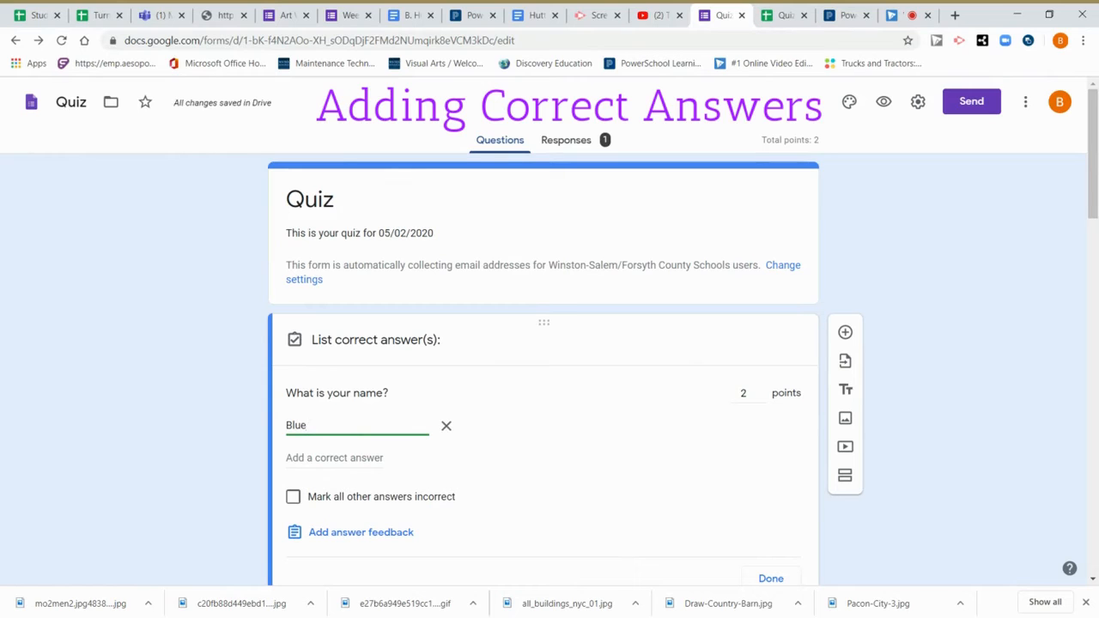
key(BackSpace)
key(BackSpace)
key(BackSpace)
key(BackSpace)
text(9)
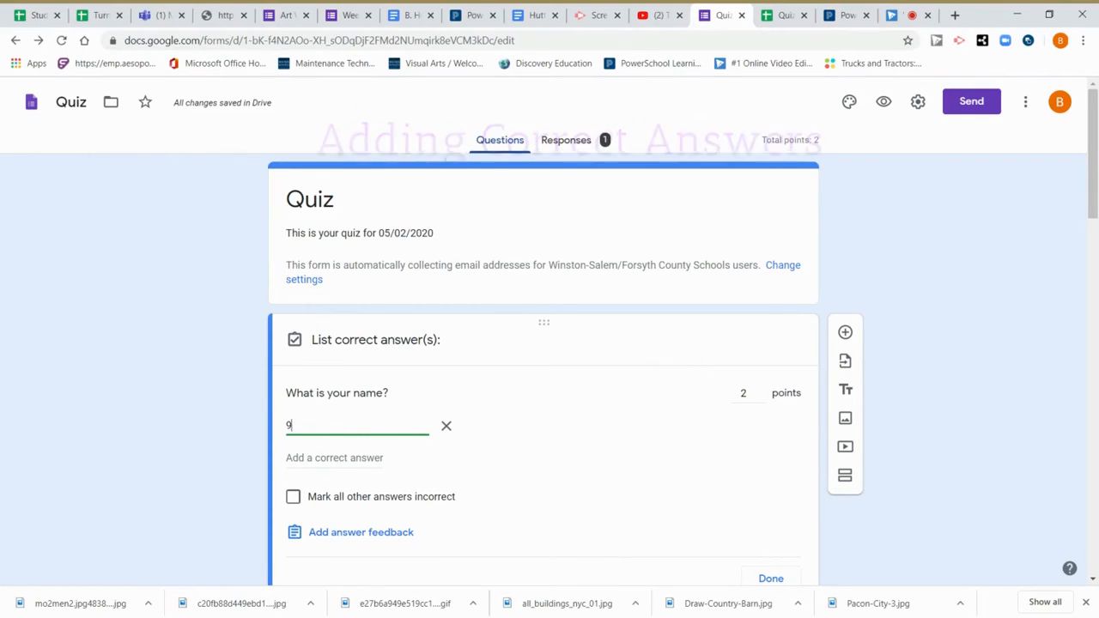
click(316, 460)
text(Nine)
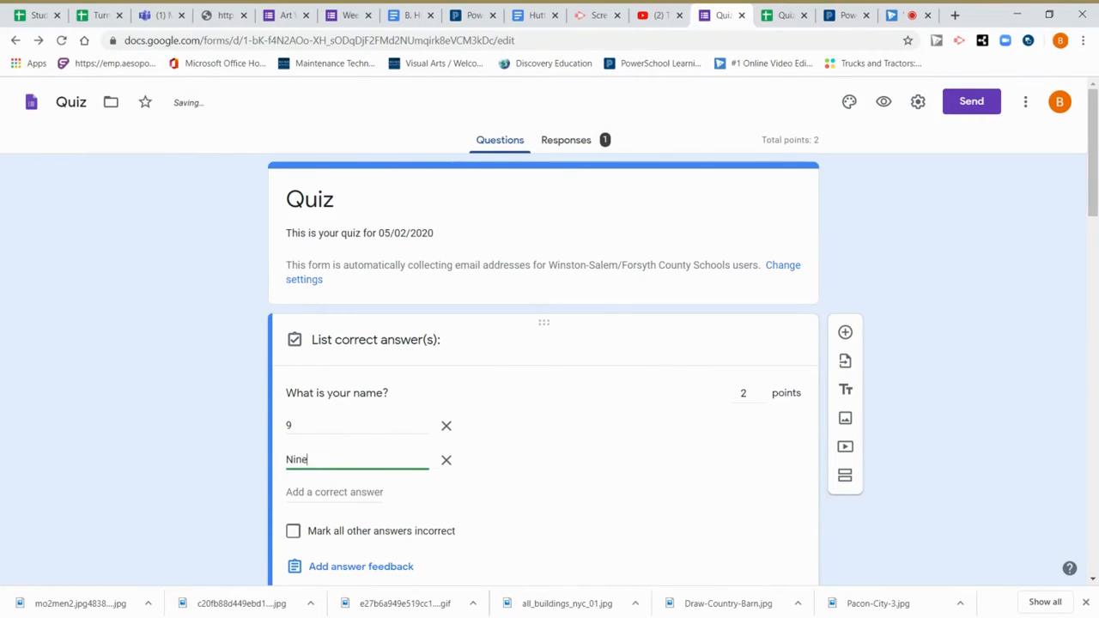
click(316, 491)
text(nine)
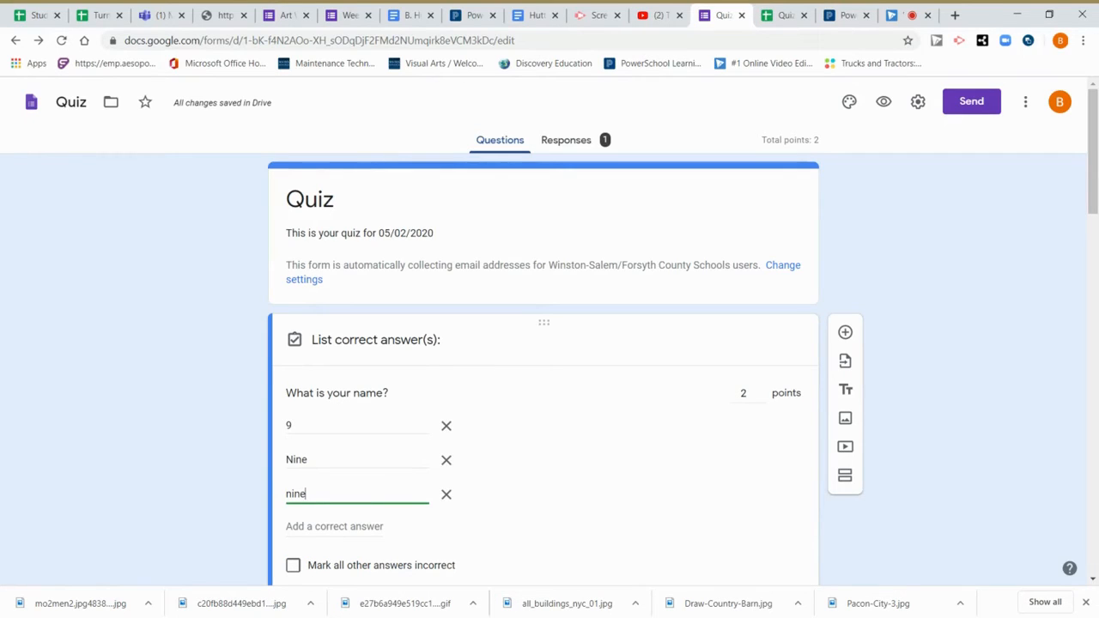
Delete all three answers and close the answer key, leaving 2 points.
scroll(449, 518, down, 1)
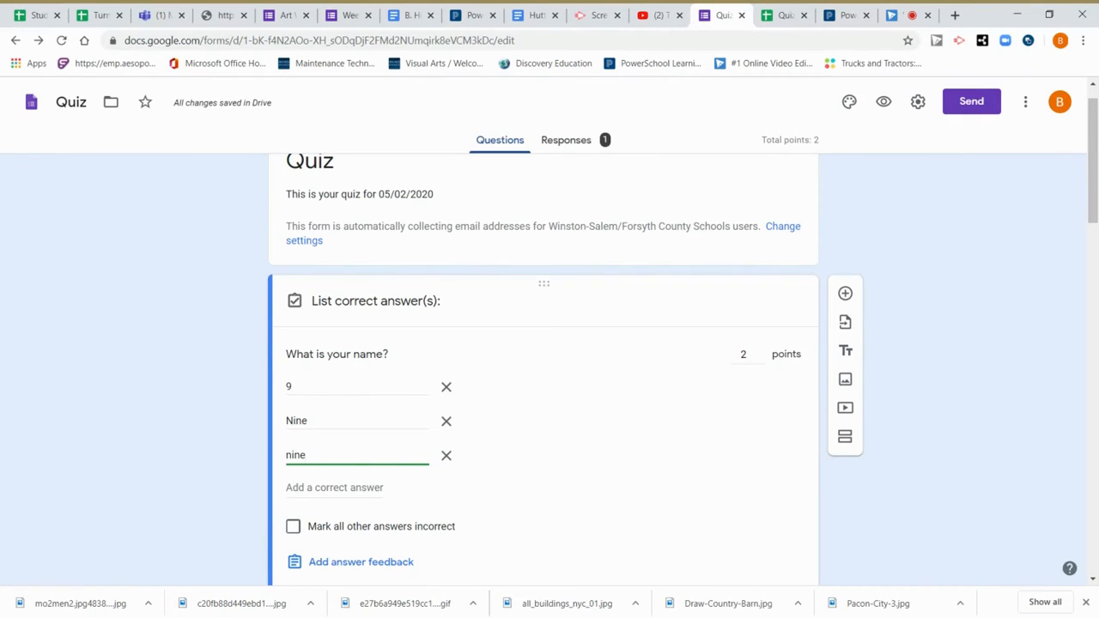
click(447, 386)
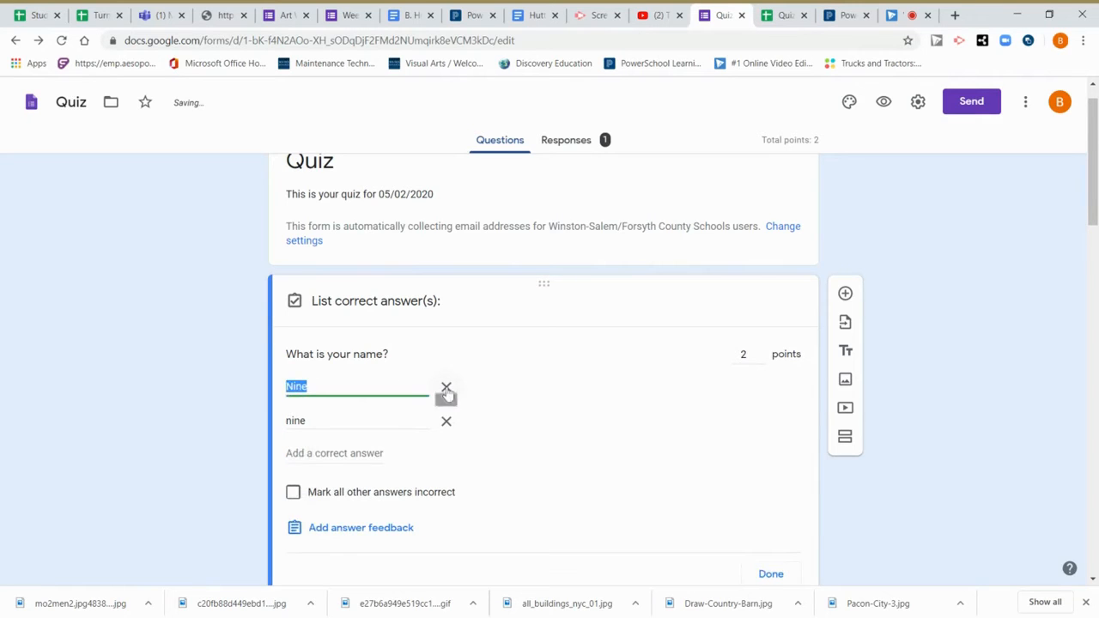
click(446, 387)
click(445, 387)
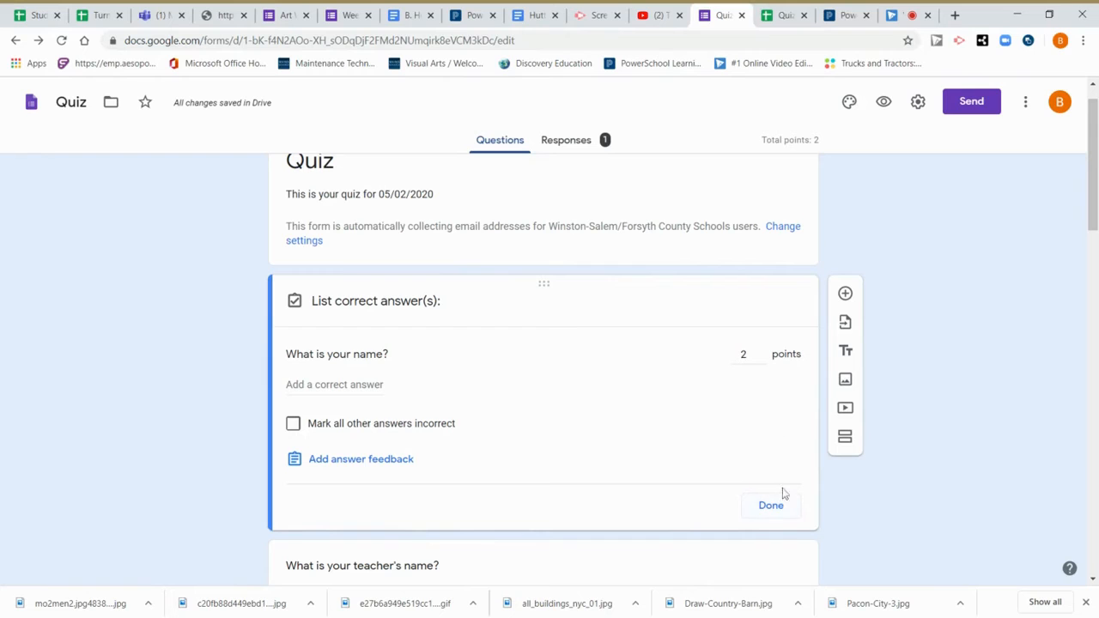
click(771, 506)
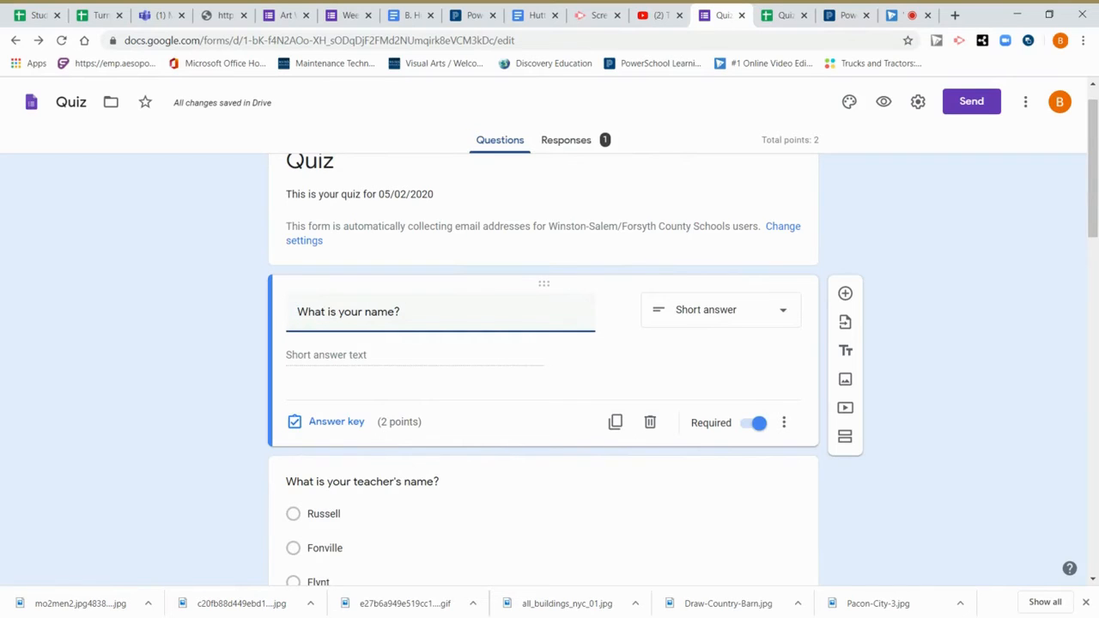
scroll(550, 343, down, 4)
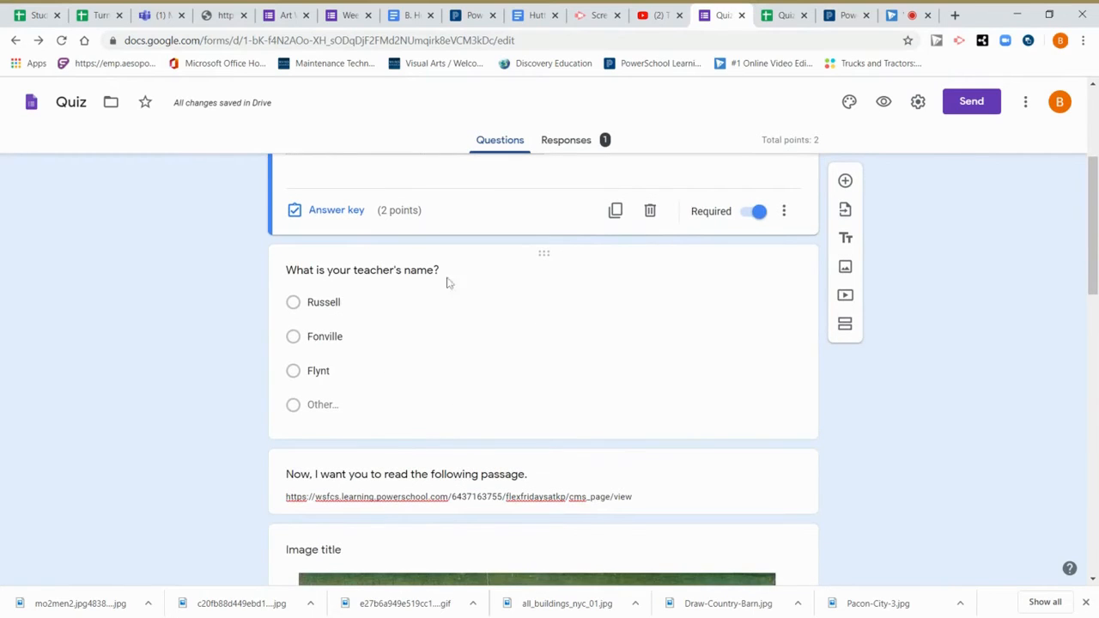
Make the teacher's-name question worth 5 points in its answer key.
click(501, 292)
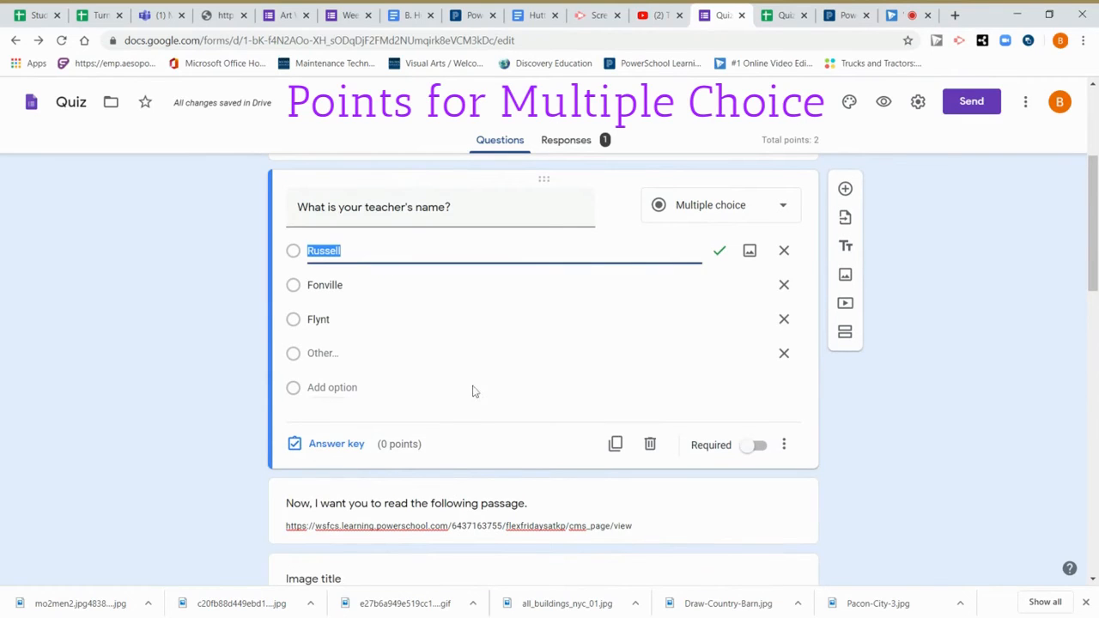
click(341, 445)
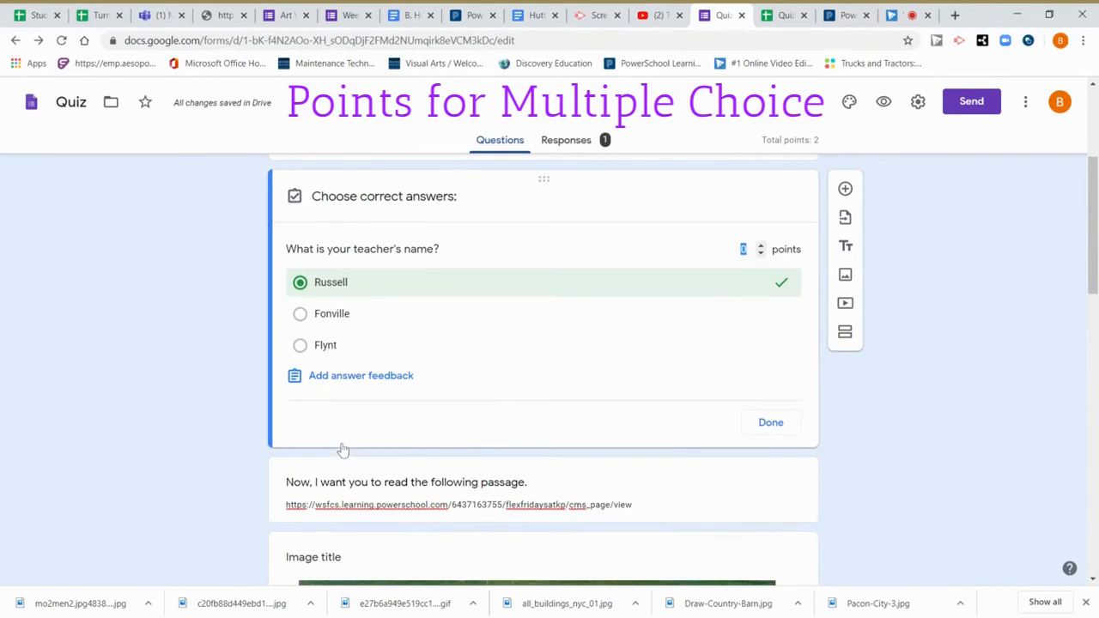
text(5)
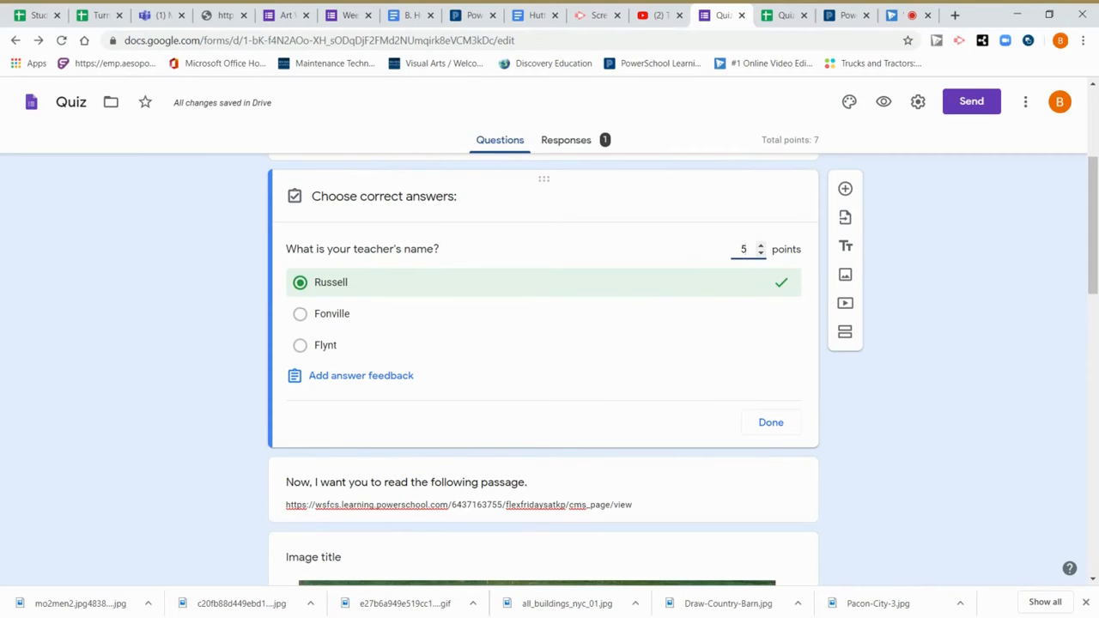
Toggle Russell, Fonville and Flynt as correct answers, ending with none marked.
click(302, 316)
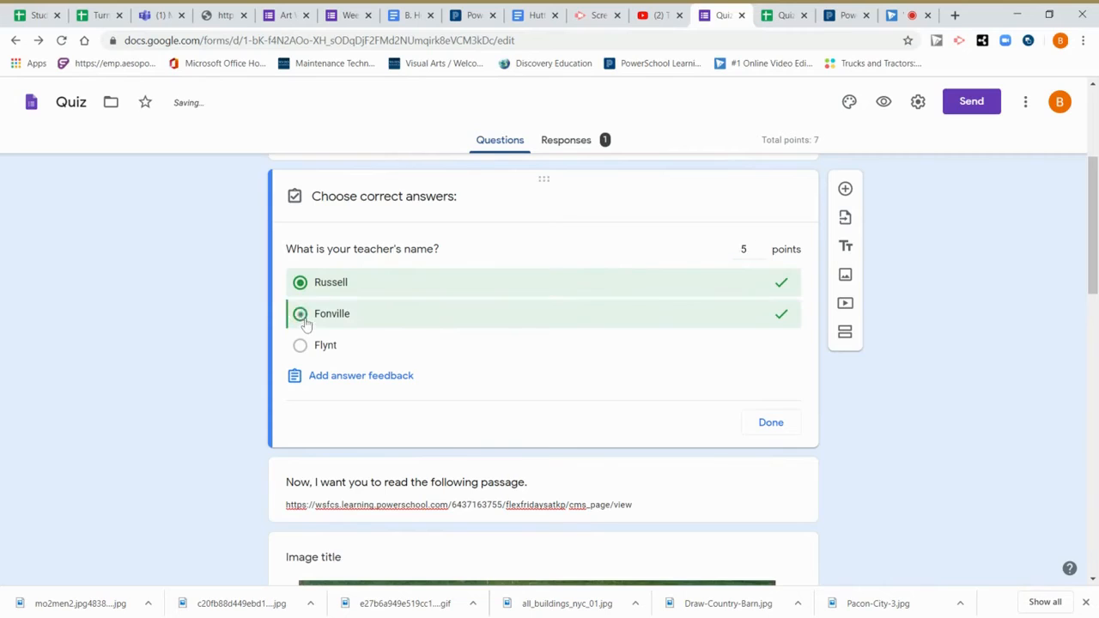
click(301, 314)
click(301, 283)
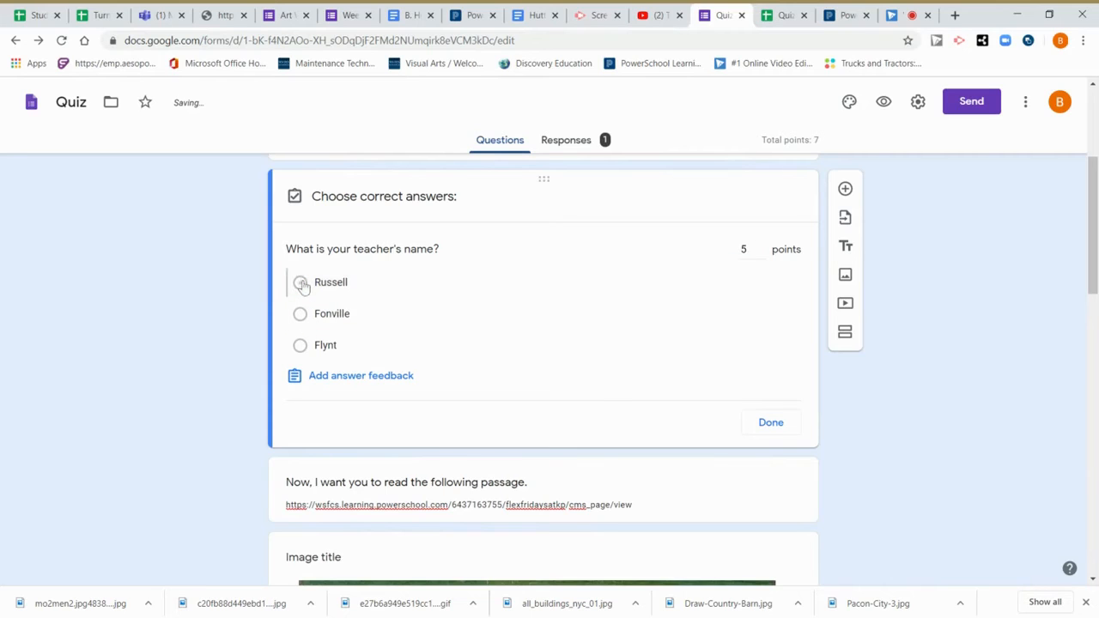
click(301, 284)
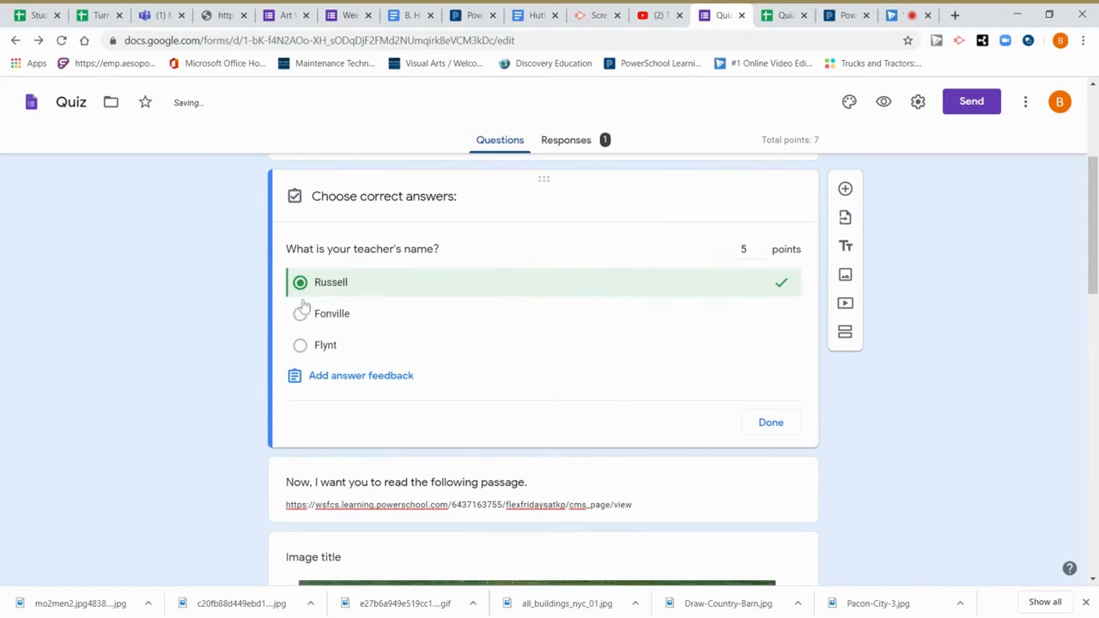
click(302, 314)
click(301, 348)
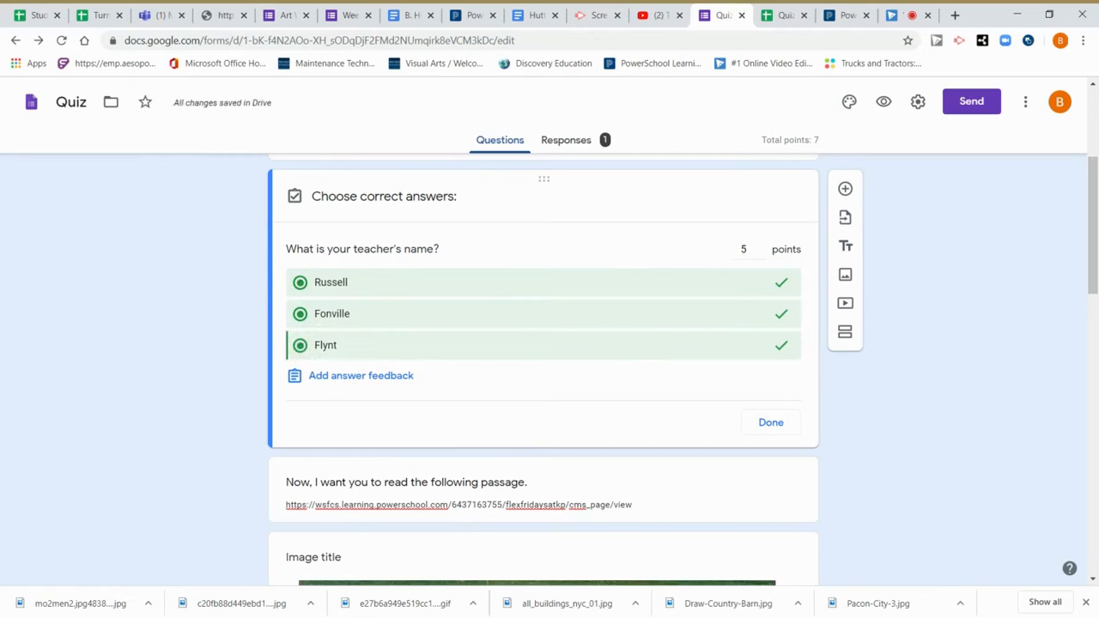
click(301, 347)
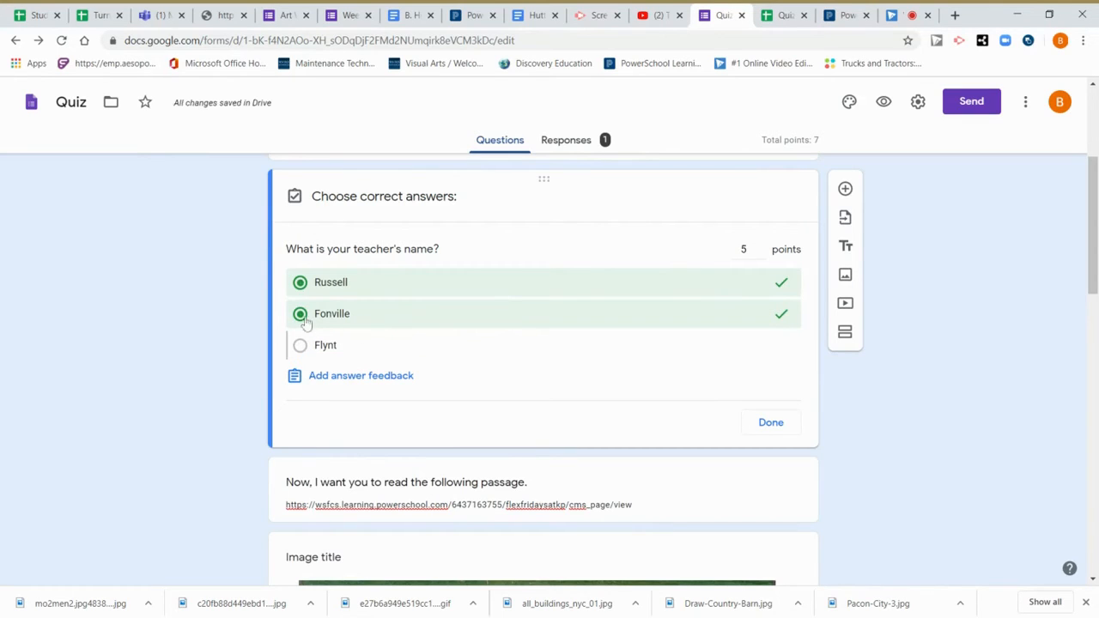
click(301, 314)
click(300, 284)
click(300, 283)
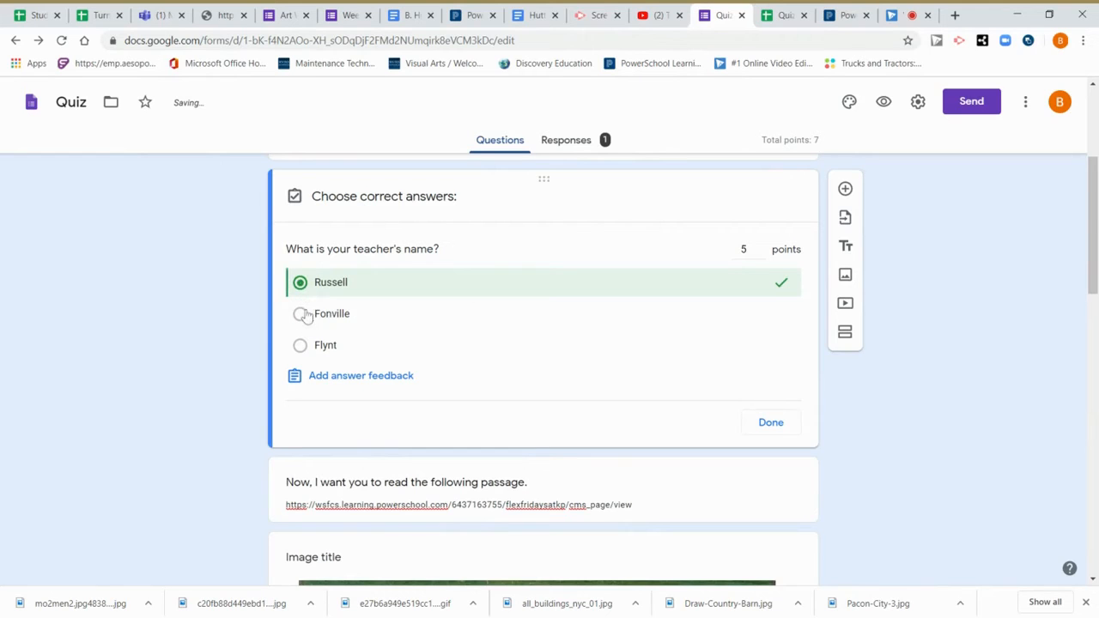
click(300, 314)
click(300, 346)
click(301, 346)
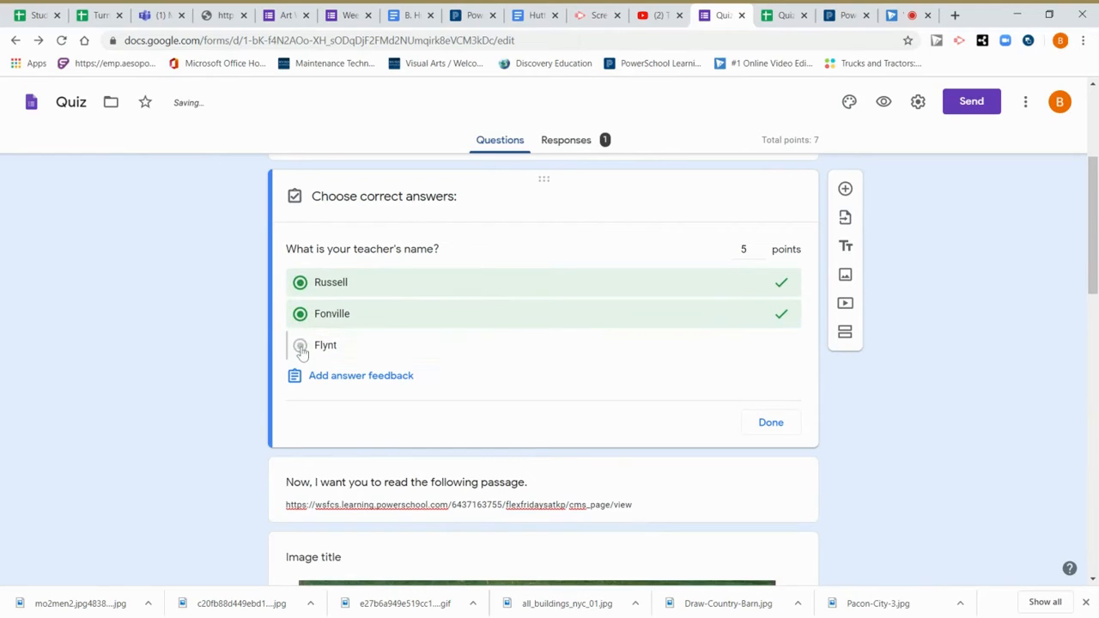
click(300, 314)
click(301, 284)
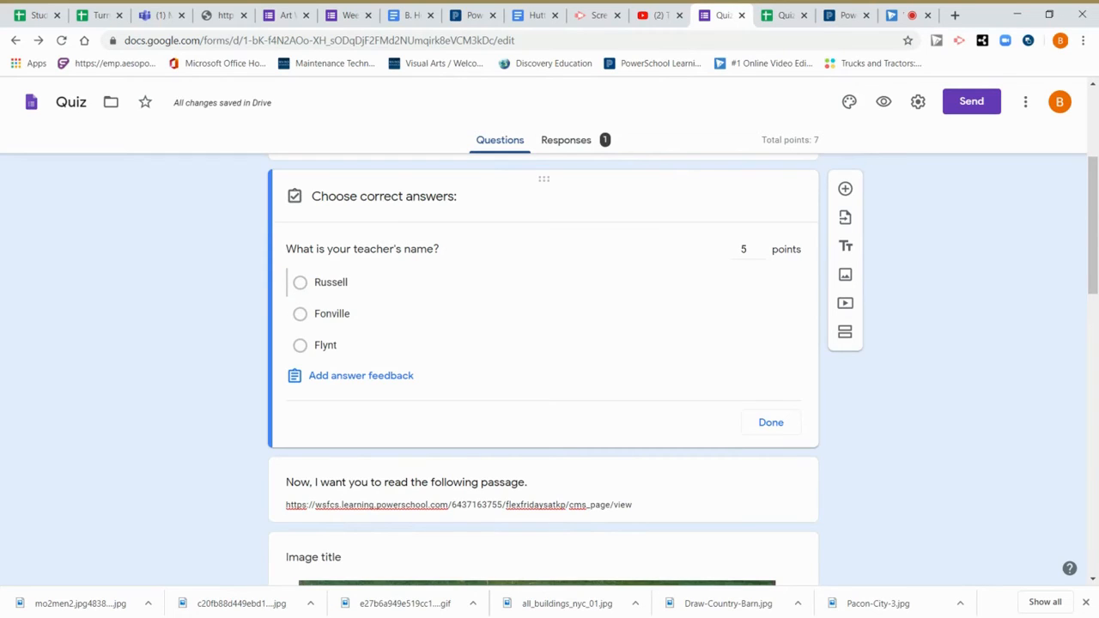
Add 'Try again' incorrect-answer and 'Good job' correct-answer feedback to the teacher-name question, then close the answer key.
click(374, 386)
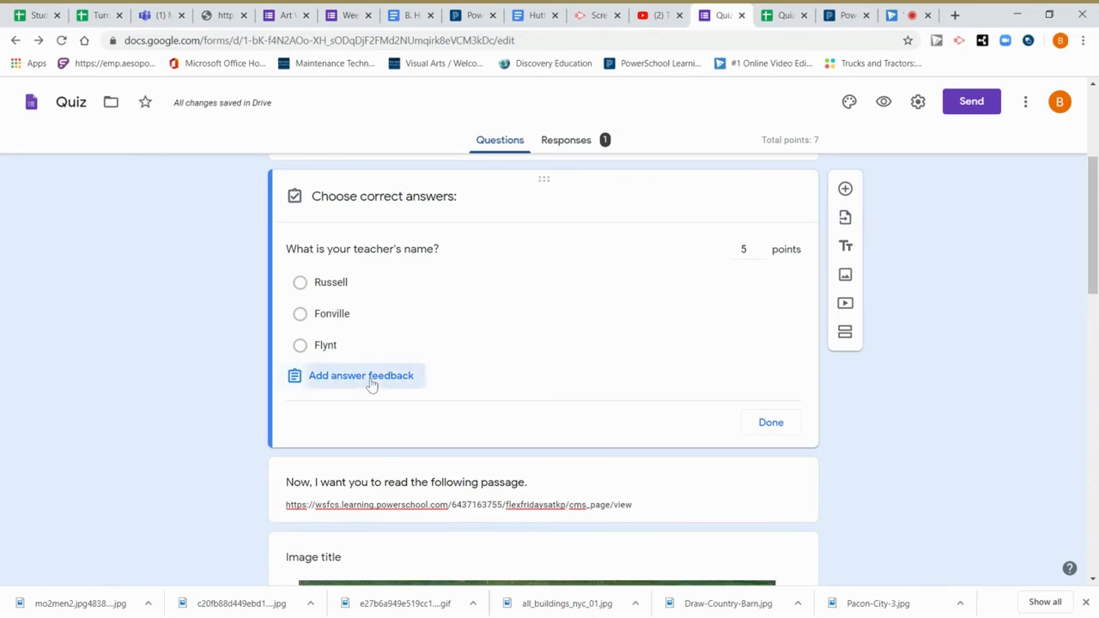
text(T)
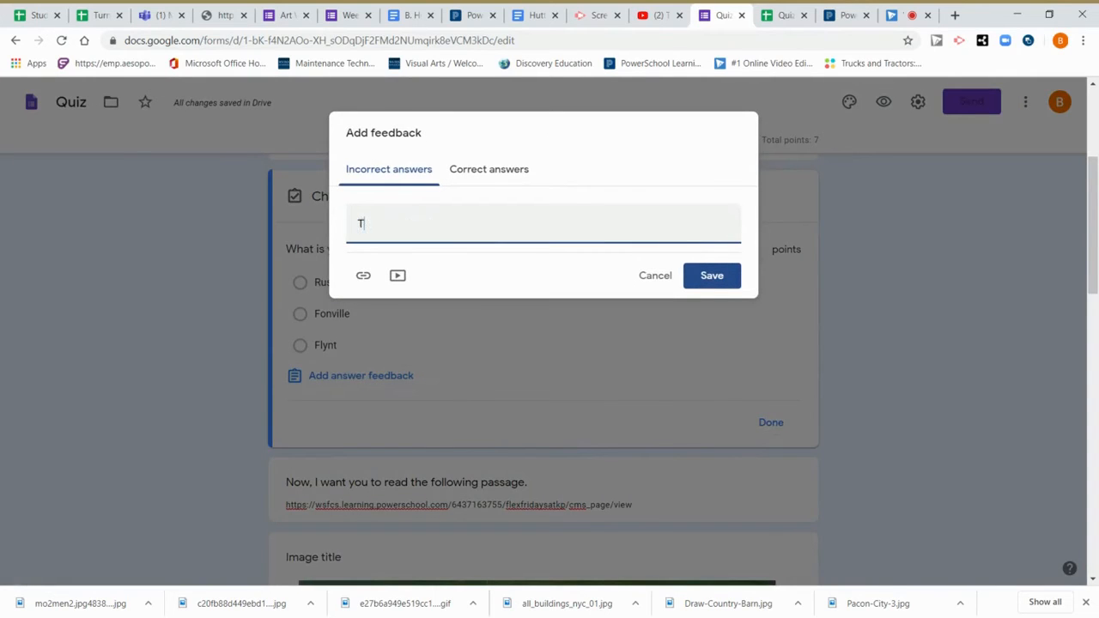
text(ry again!)
click(507, 172)
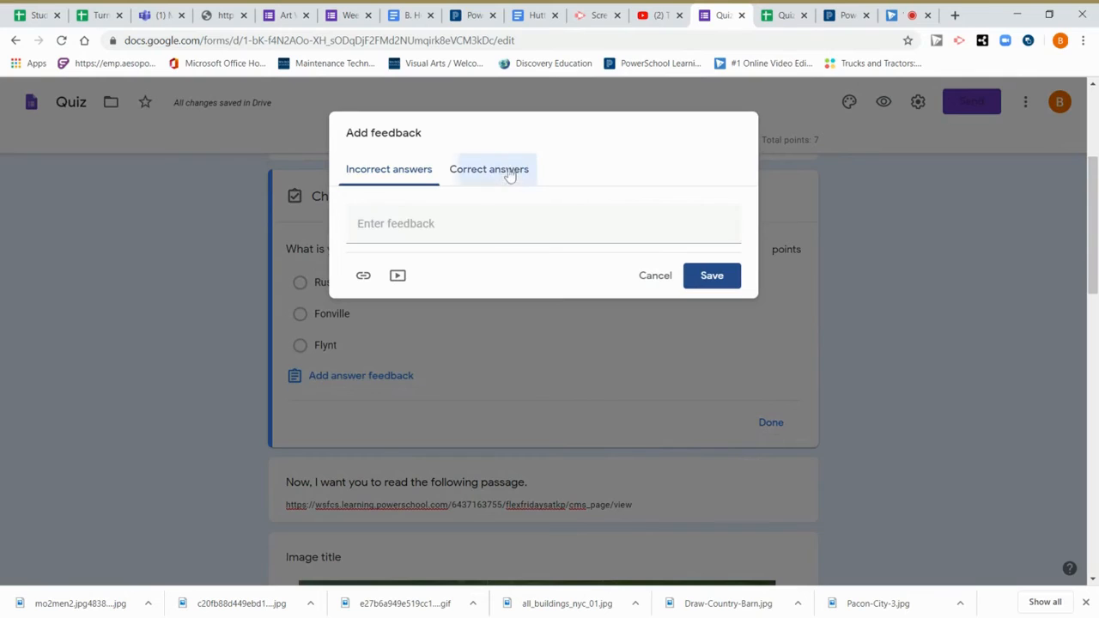
text(Good job!)
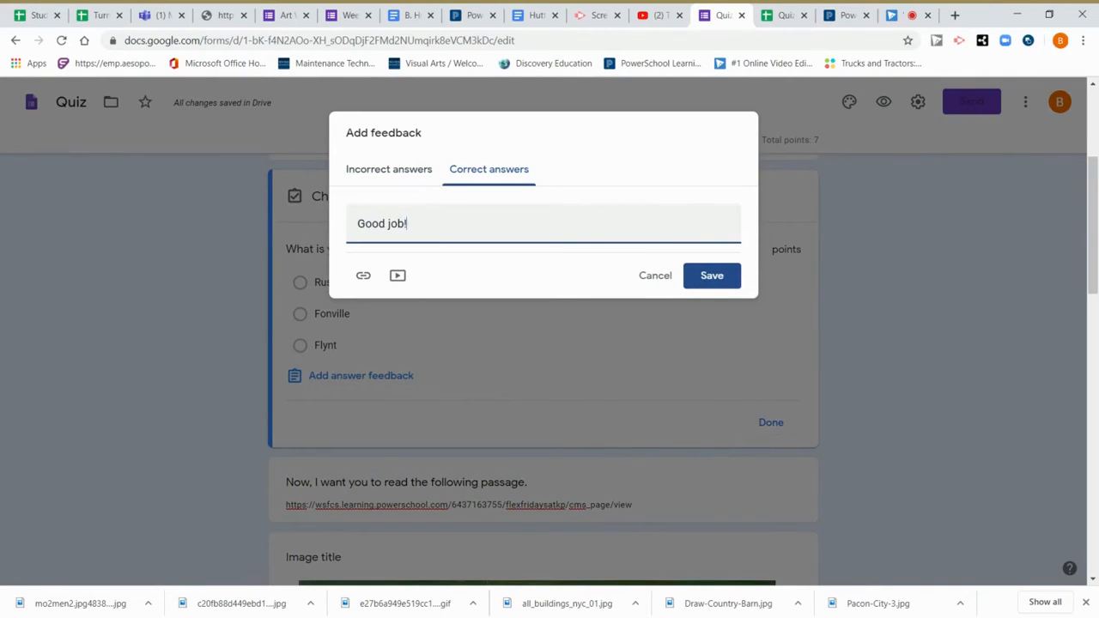
click(711, 284)
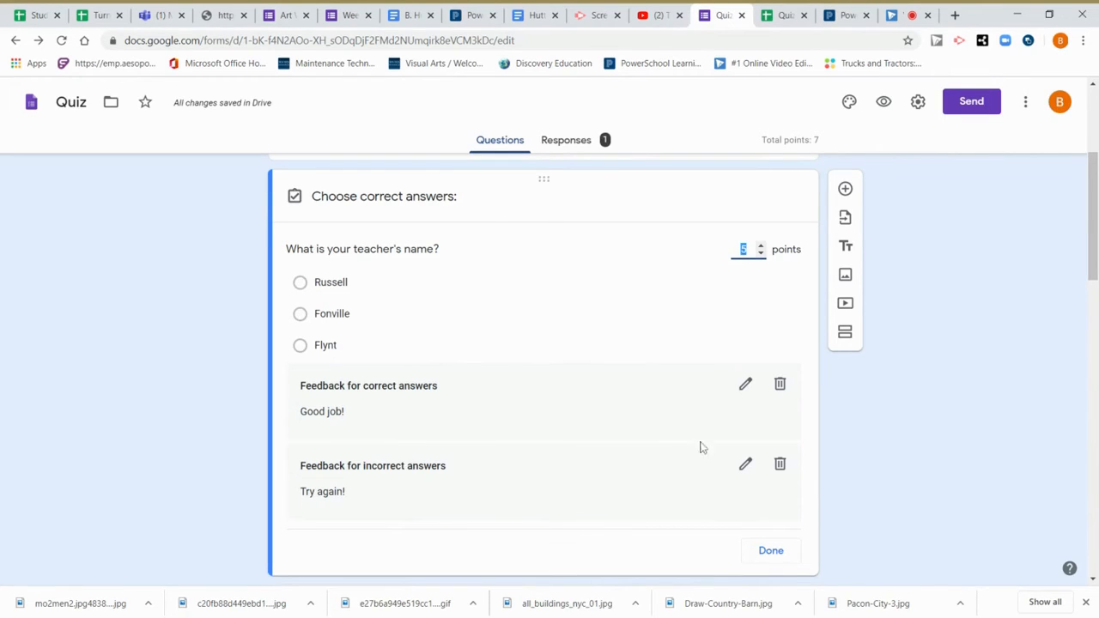
click(755, 552)
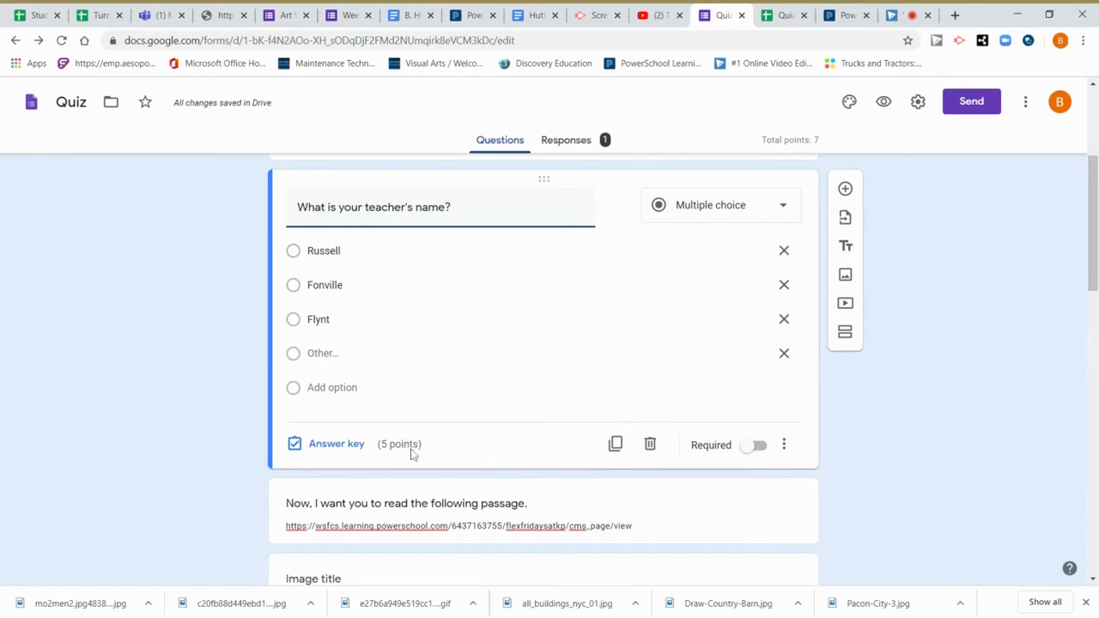
Scroll through the form to review the 5-point teacher-name question.
scroll(459, 397, up, 3)
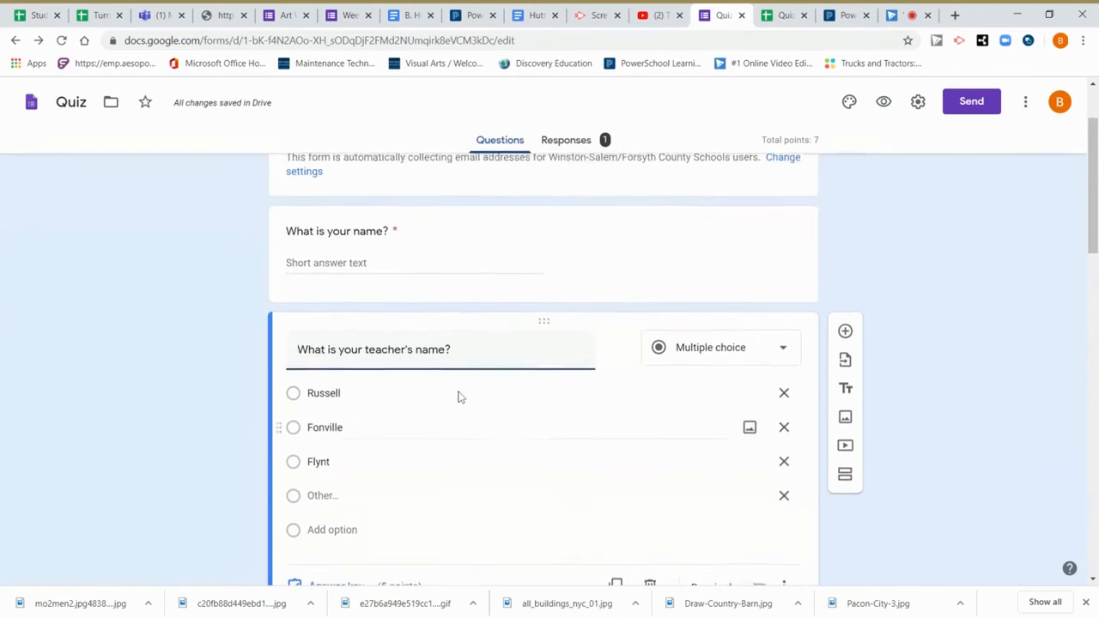
scroll(592, 148, down, 3)
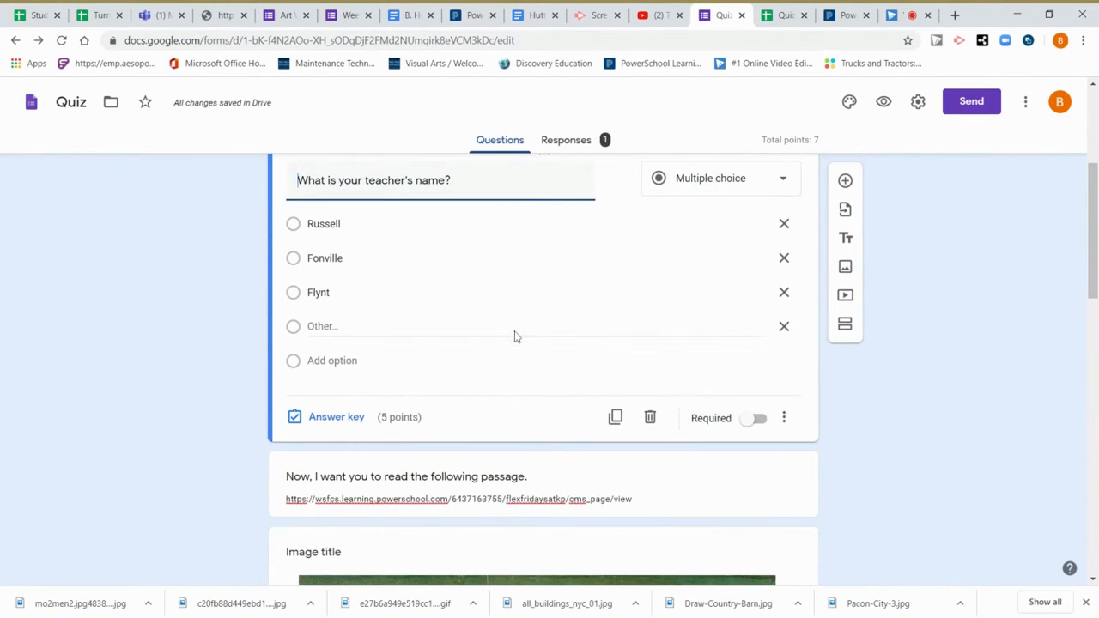
scroll(512, 336, down, 1)
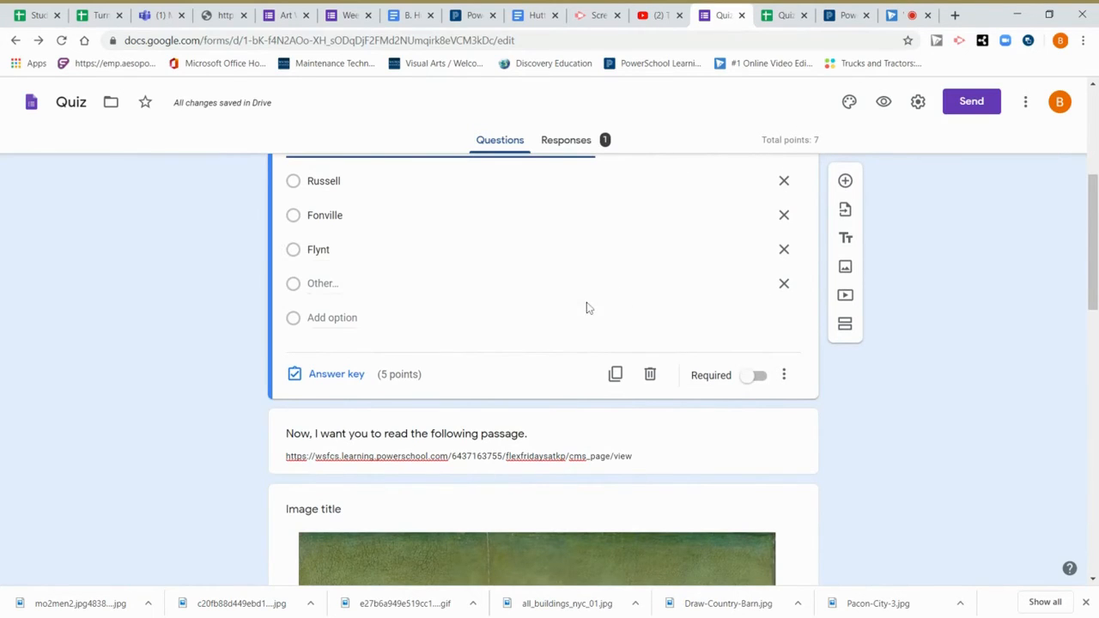
scroll(587, 306, up, 1)
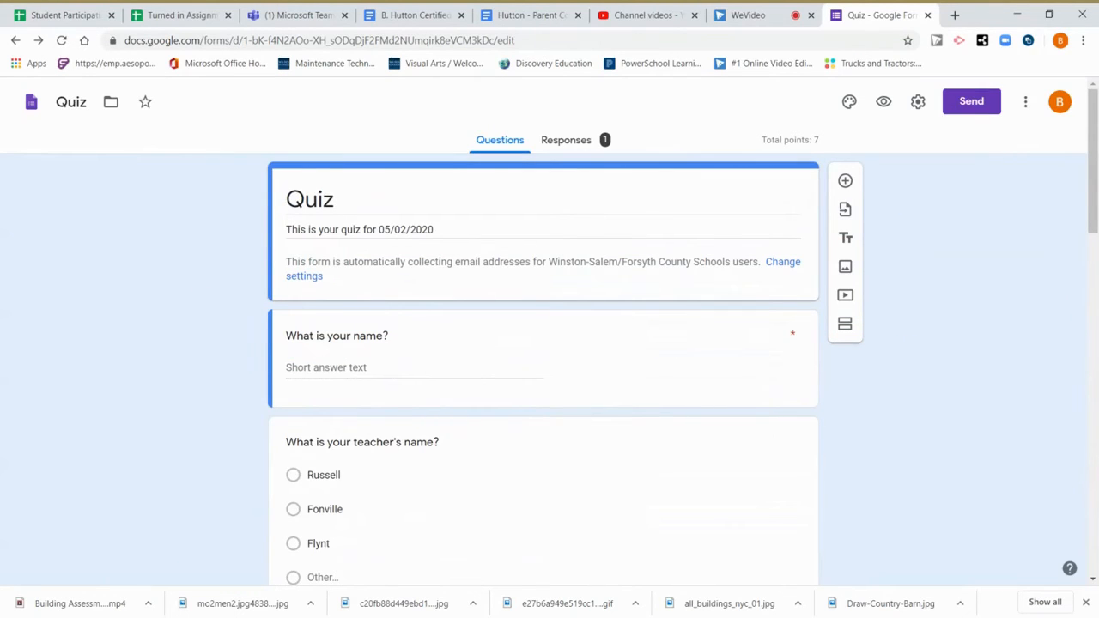
Copy the quiz's shortened share link and close the Send form dialog.
click(970, 105)
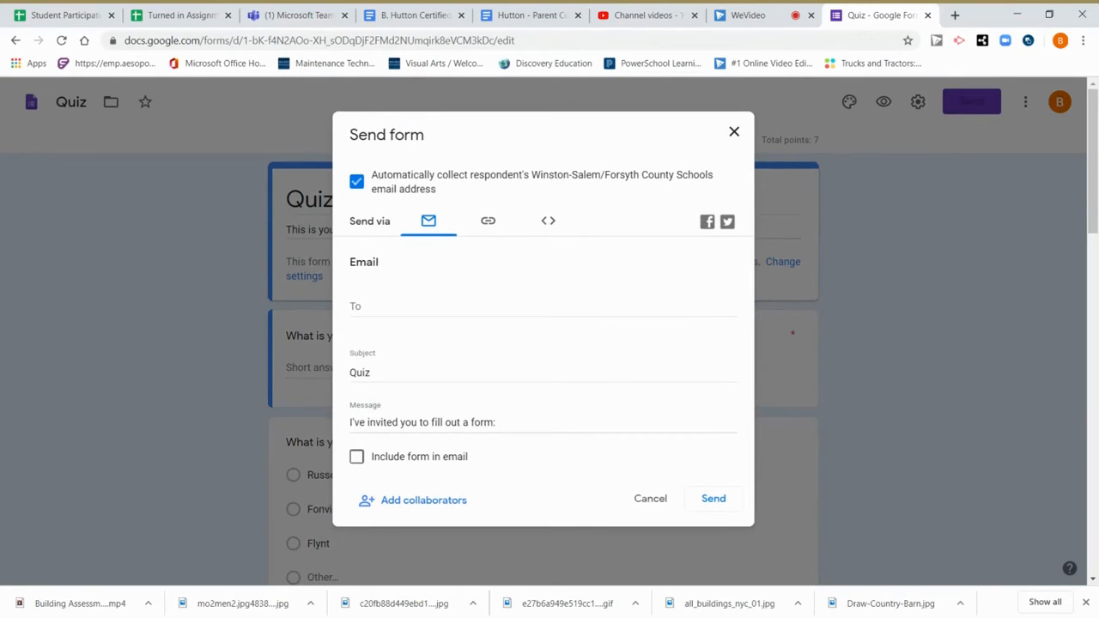
click(488, 222)
click(356, 313)
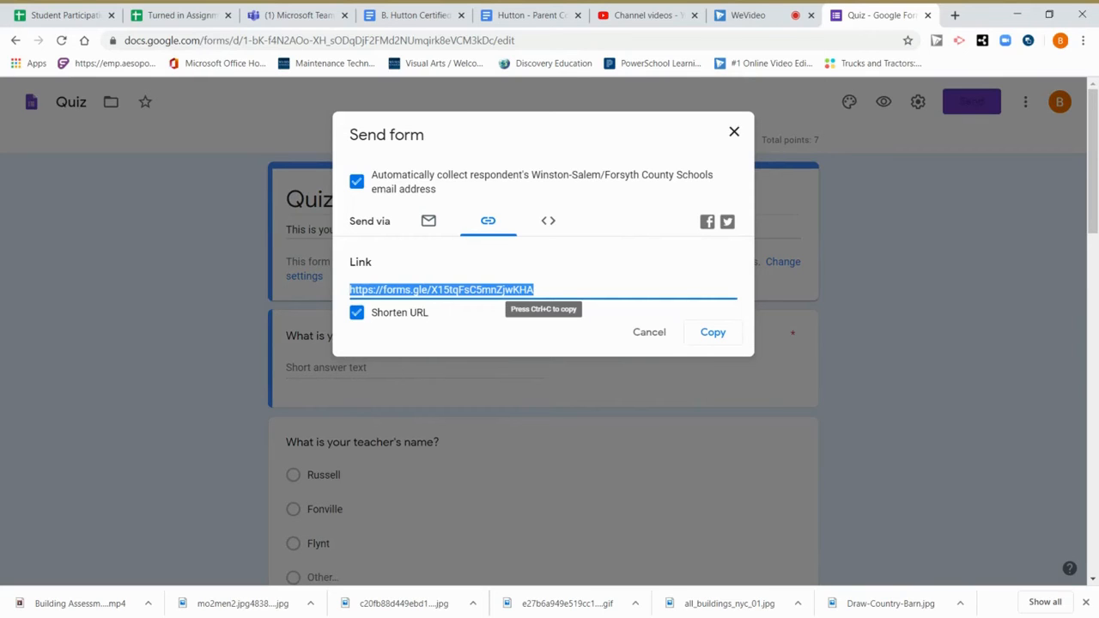
key(ctrl+c)
click(734, 132)
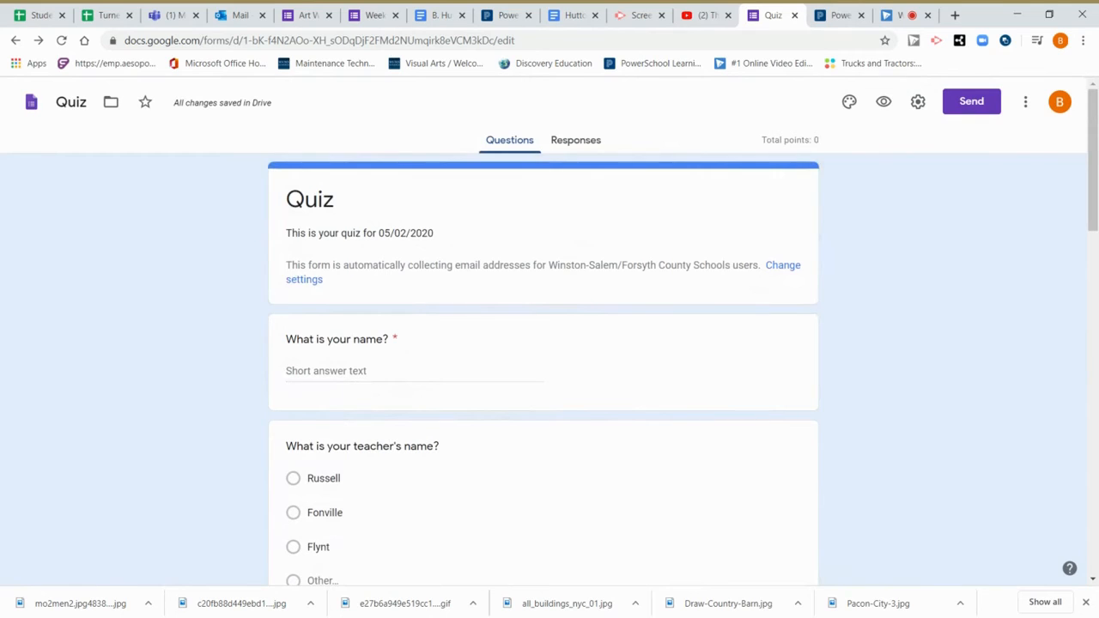
scroll(544, 360, down, 1)
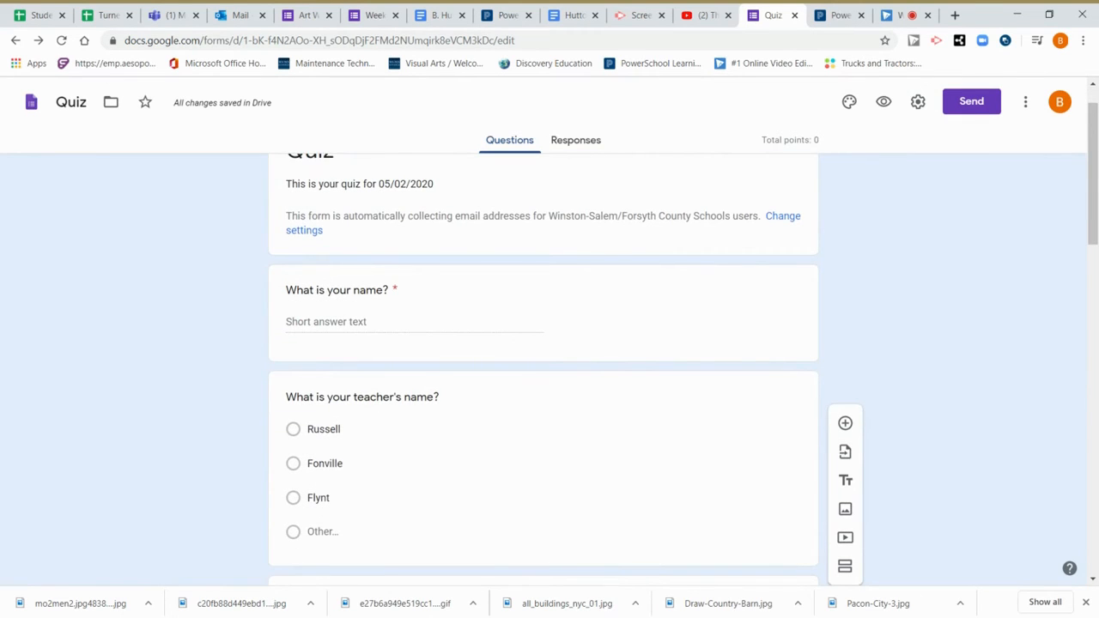
scroll(544, 361, up, 1)
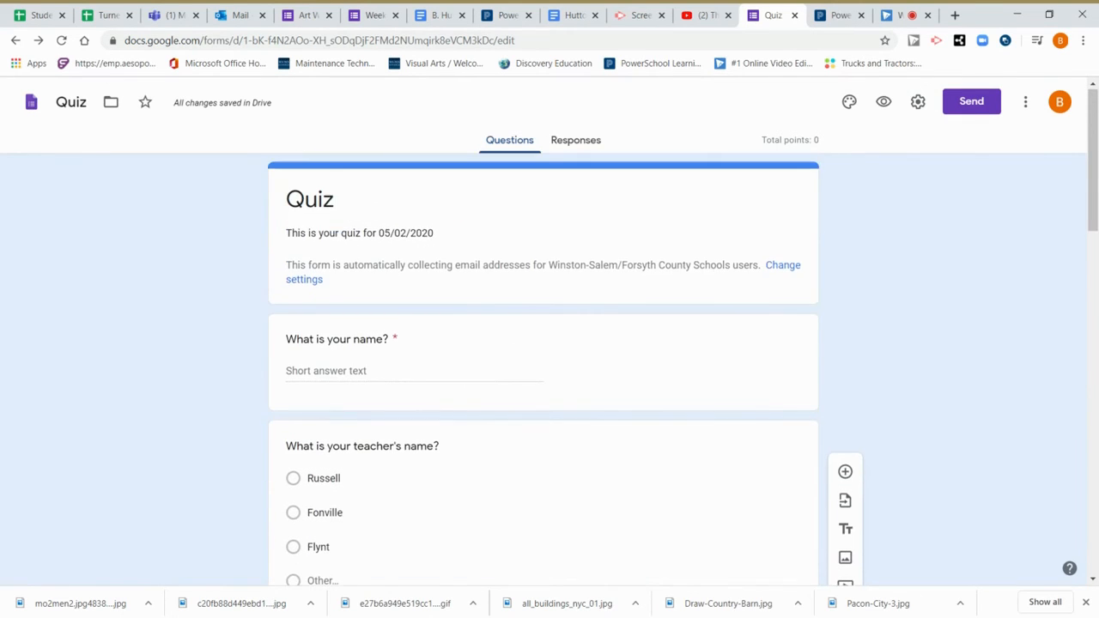
In the quiz preview, enter the respondent's full name and choose Russell as the teacher.
click(881, 104)
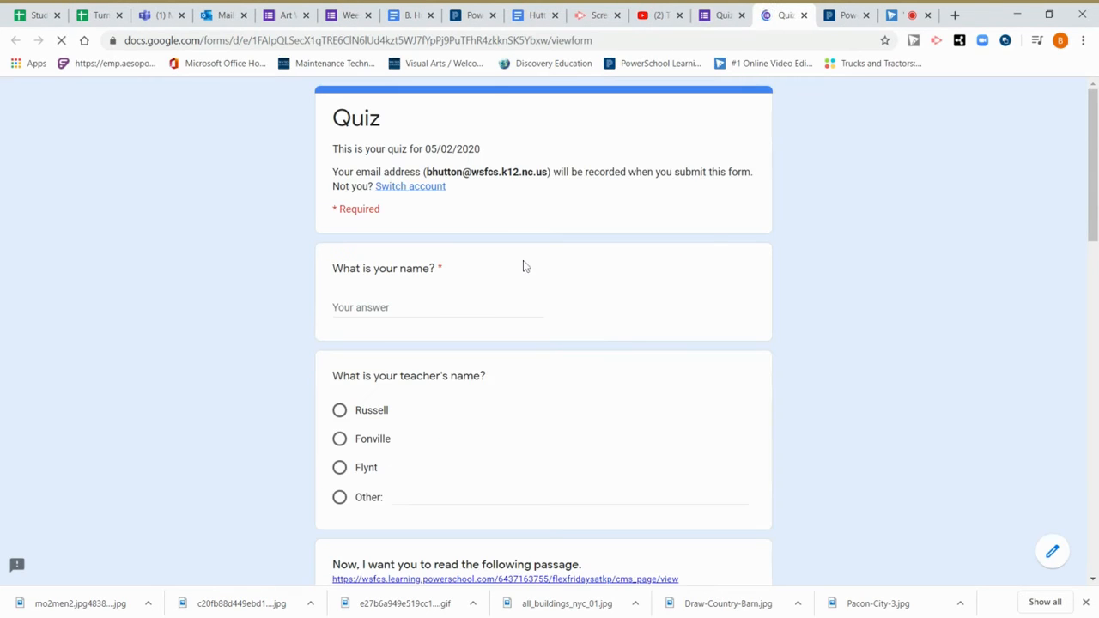
click(437, 307)
click(339, 413)
Play and pause the embedded video, then submit the quiz response.
scroll(235, 399, down, 10)
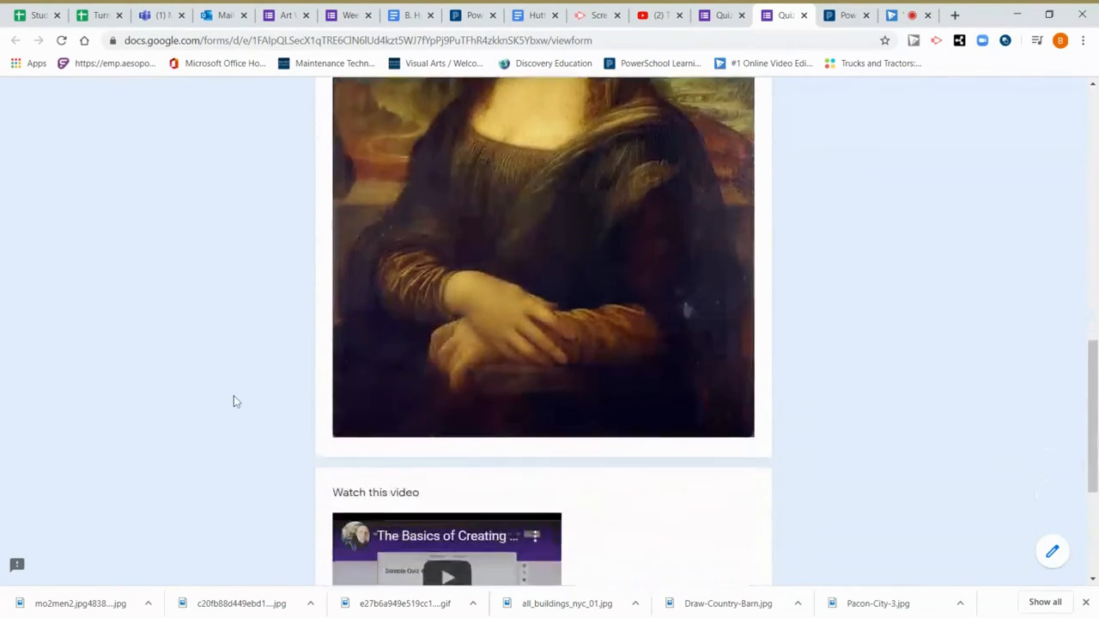
scroll(233, 402, down, 3)
click(470, 318)
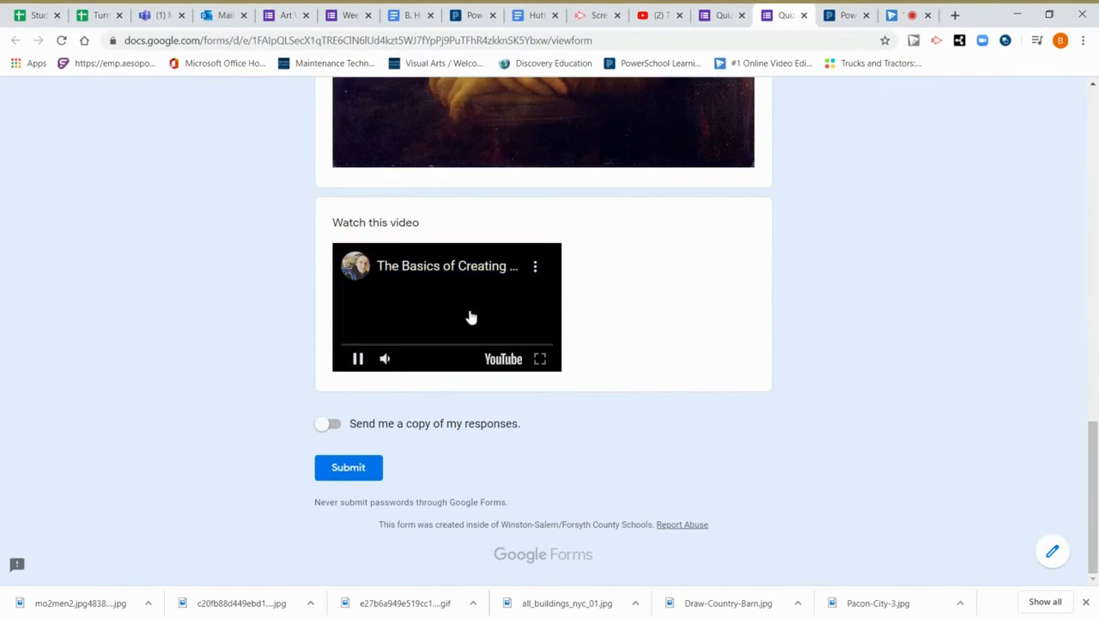
click(357, 360)
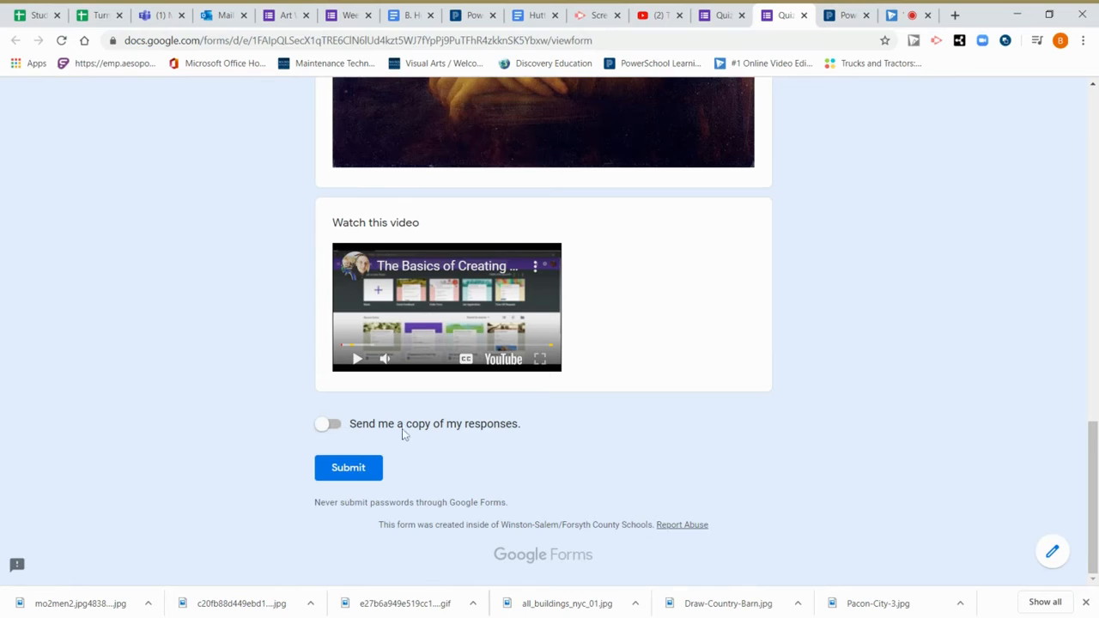
click(349, 467)
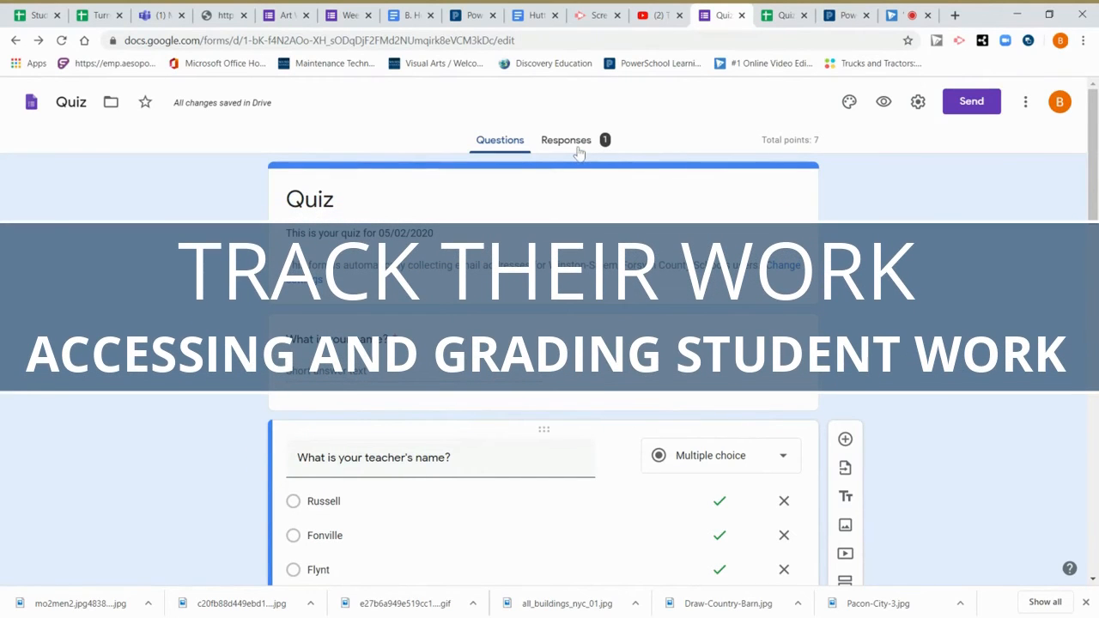
click(577, 144)
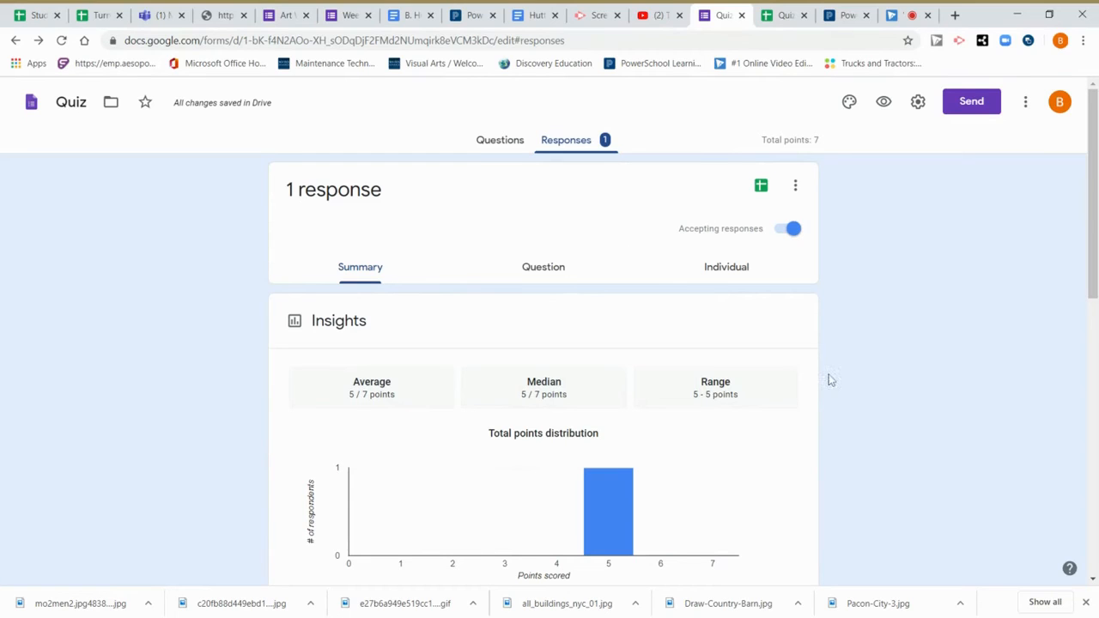
click(796, 191)
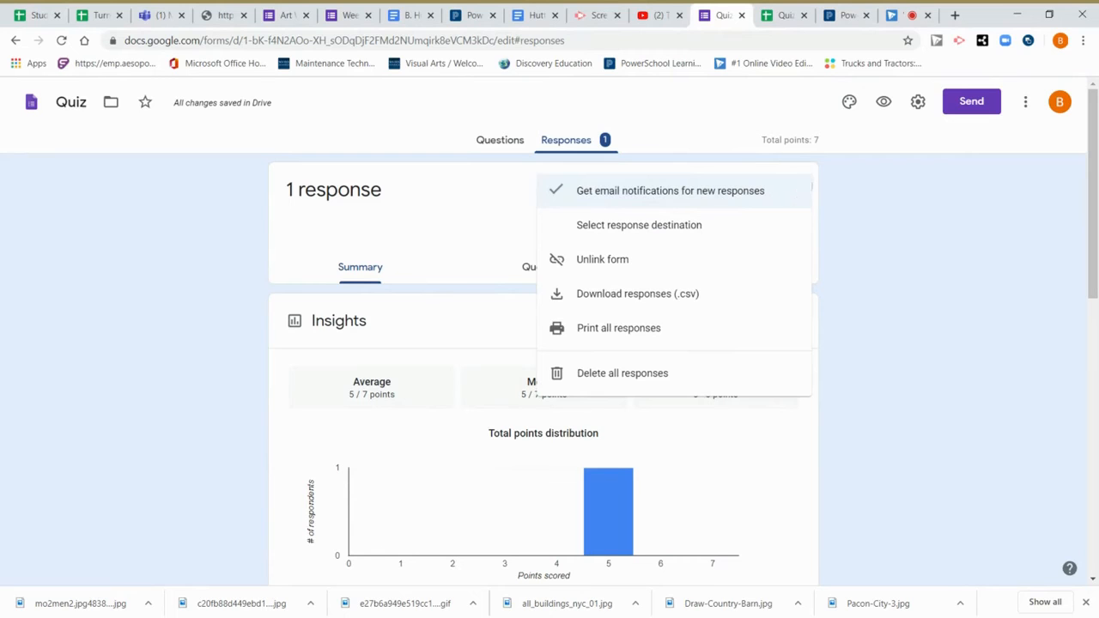
click(812, 191)
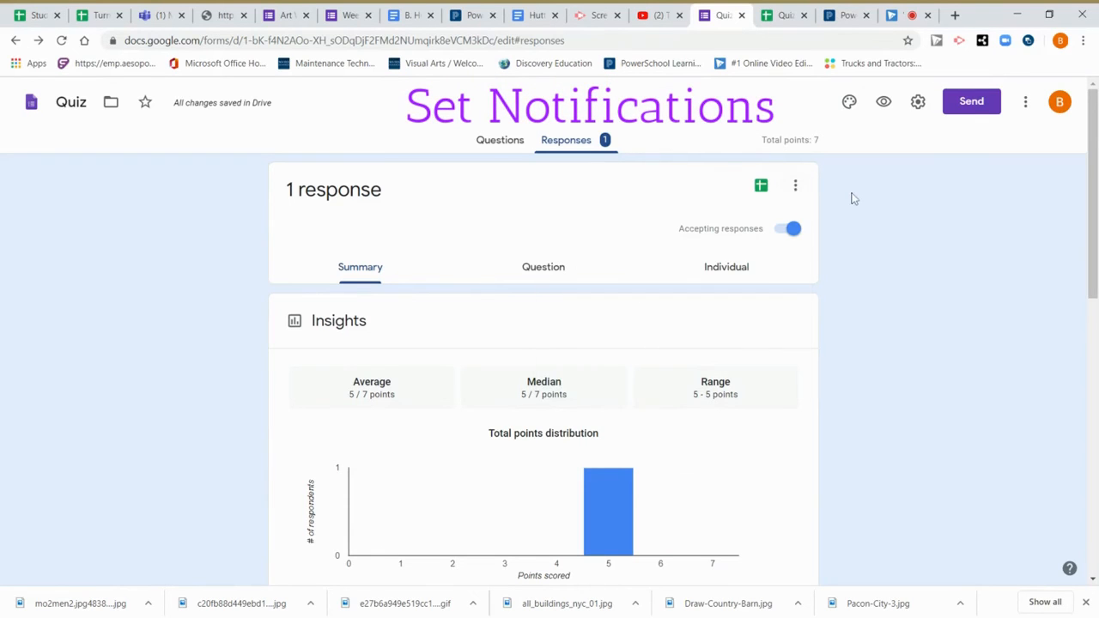
click(796, 189)
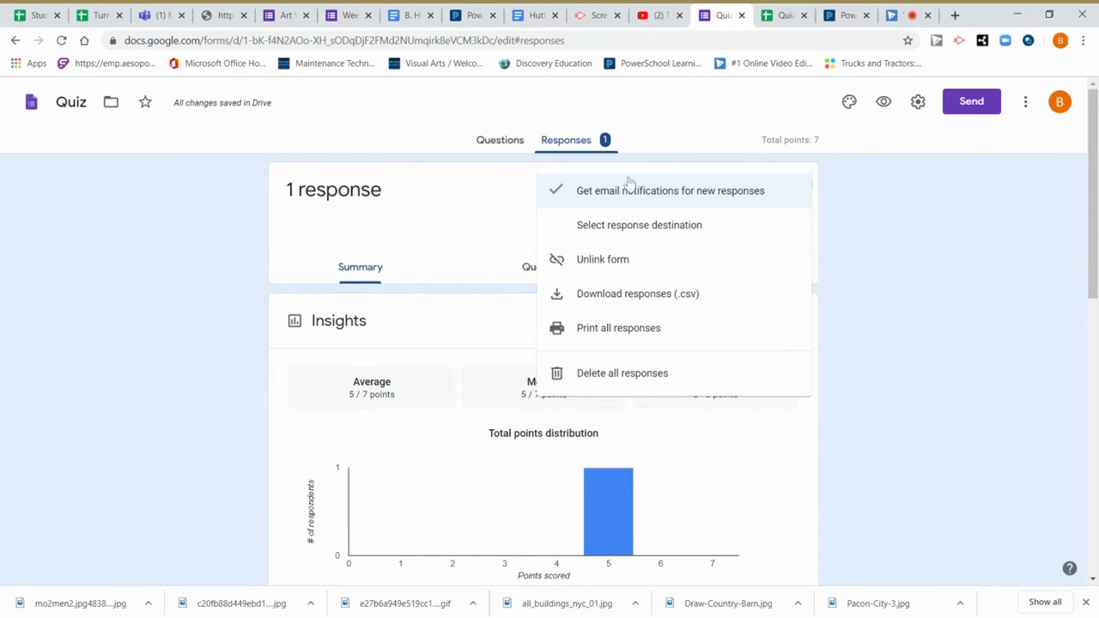
click(859, 220)
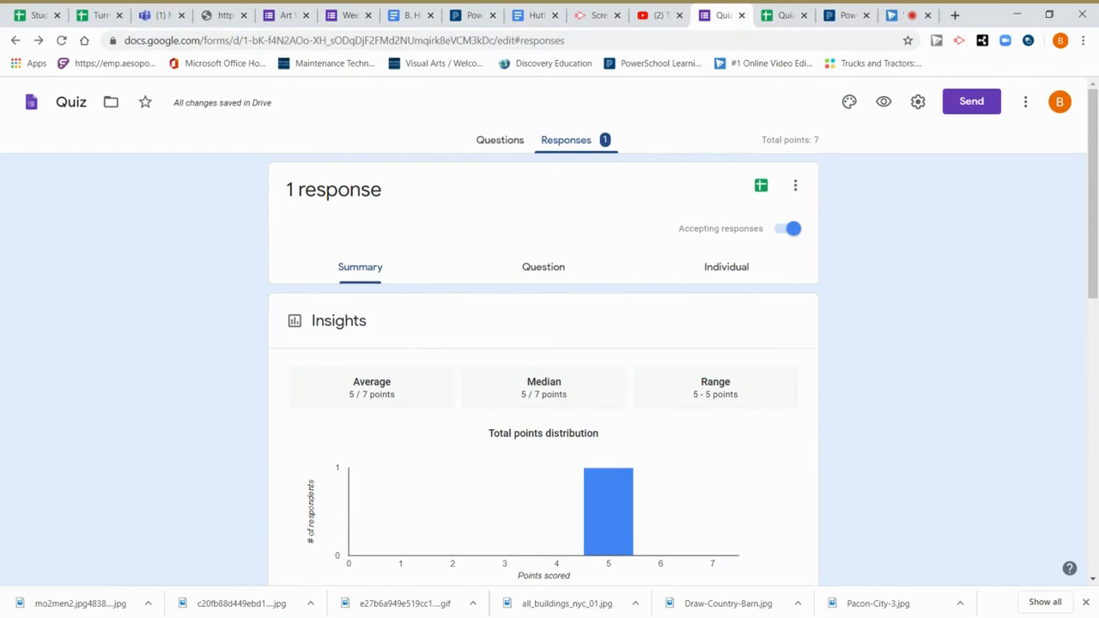
scroll(550, 360, down, 5)
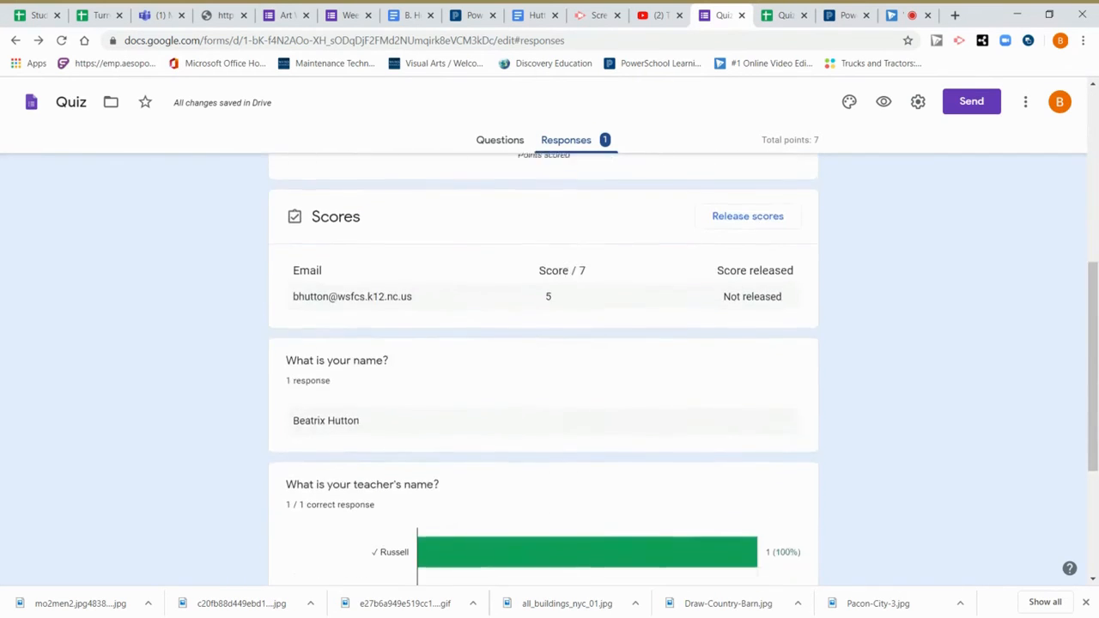
scroll(412, 292, up, 5)
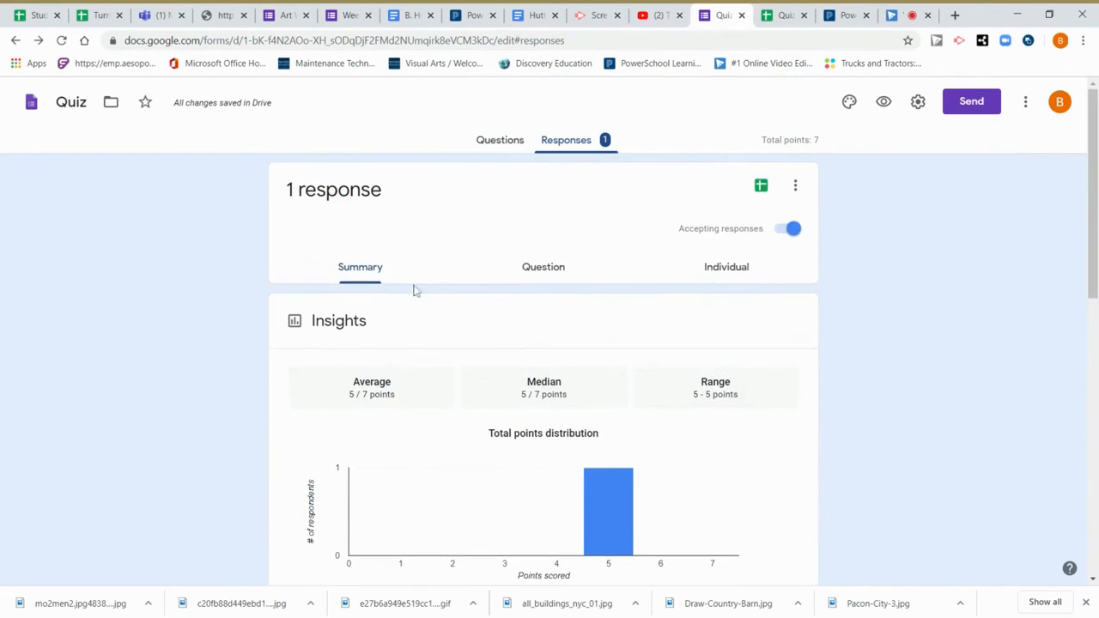
In the individual response, set the name question to 2 points and save the score.
click(721, 269)
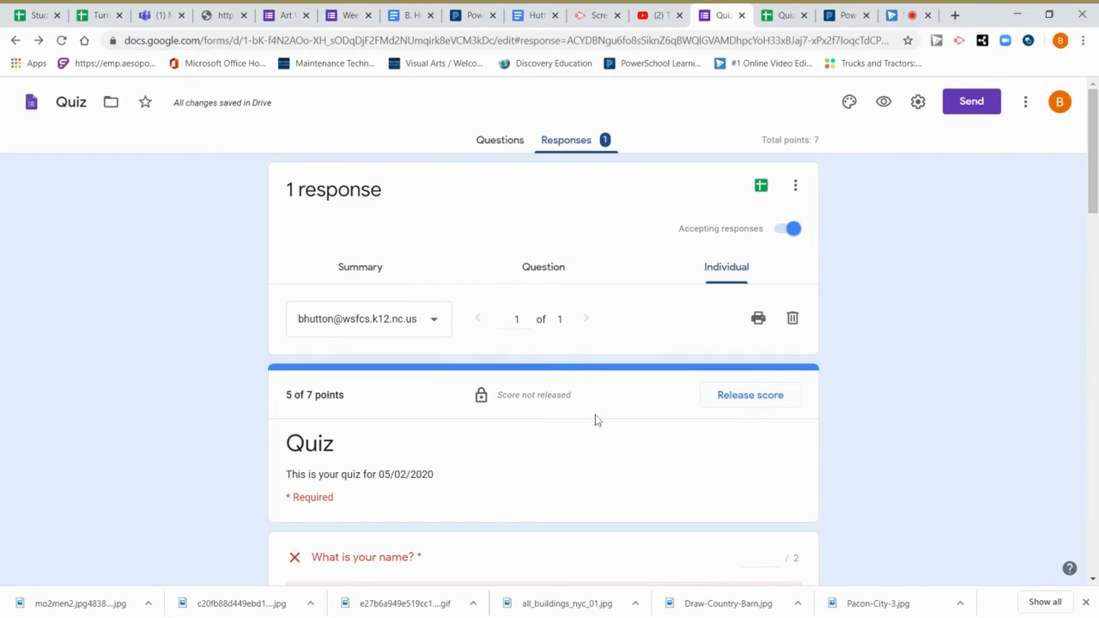
scroll(593, 420, down, 2)
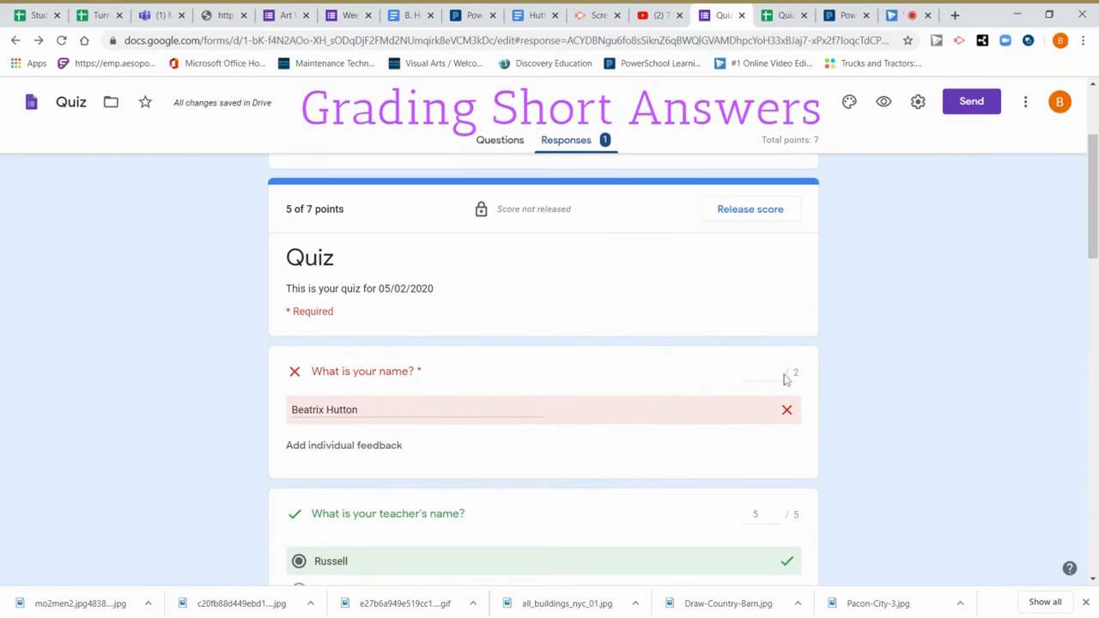
click(757, 372)
text(2)
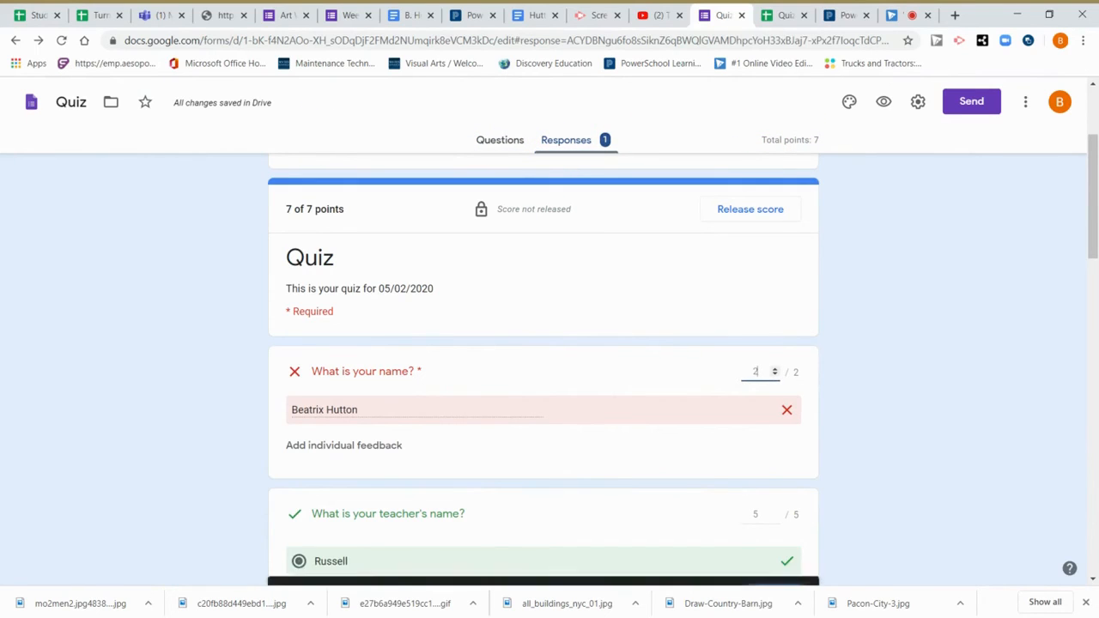
click(767, 573)
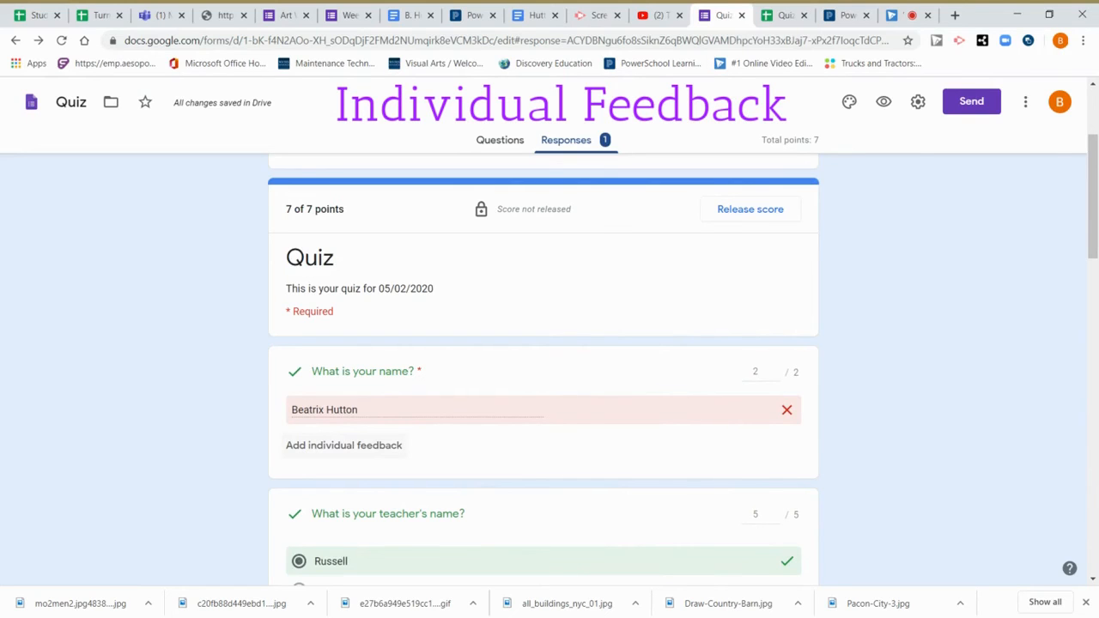
Add the individual feedback 'Nice name!' to the response's name answer.
click(361, 446)
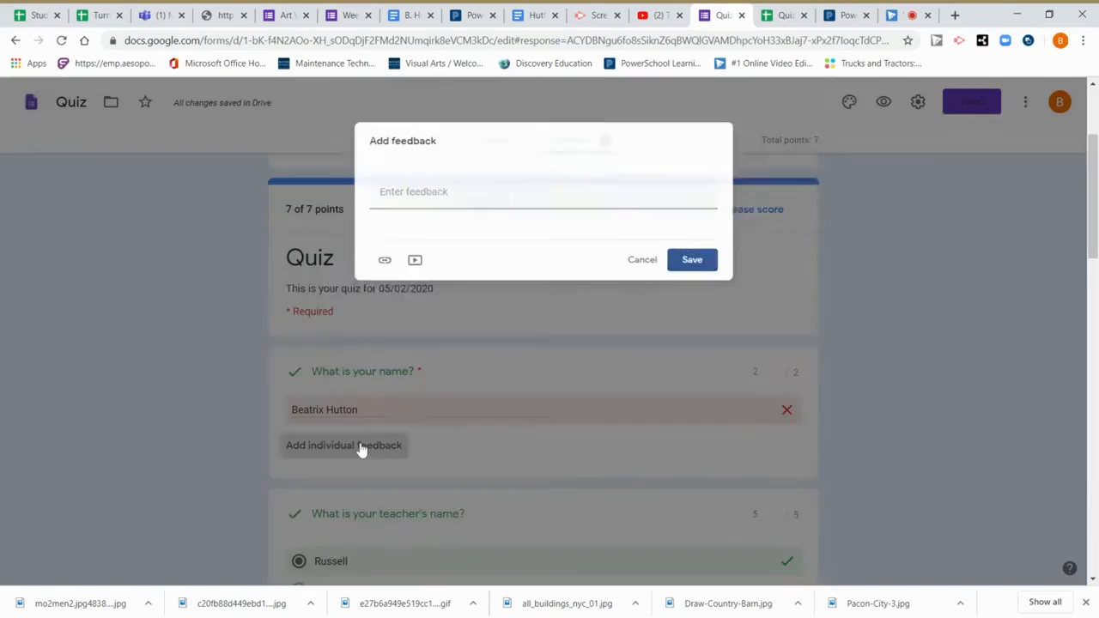
click(453, 190)
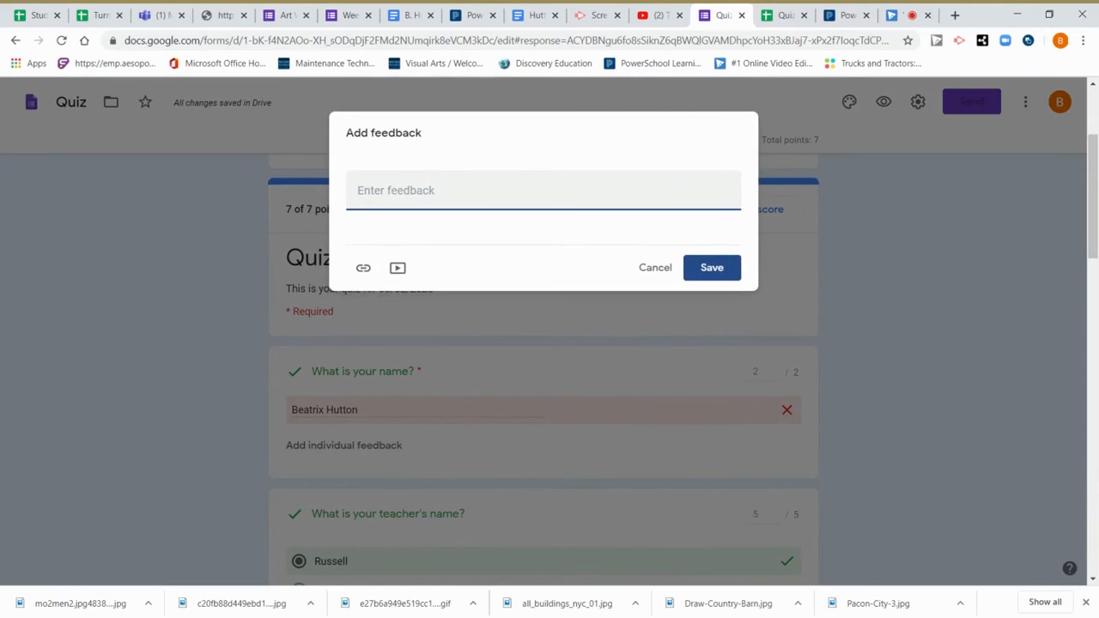
text(Nice name!)
click(710, 271)
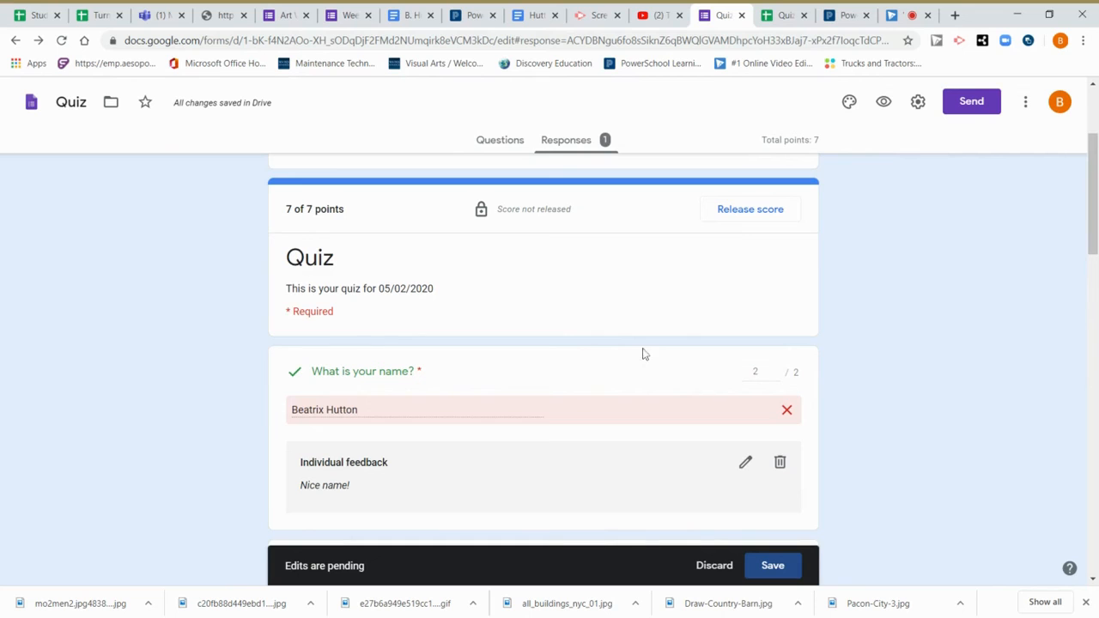
scroll(644, 353, down, 3)
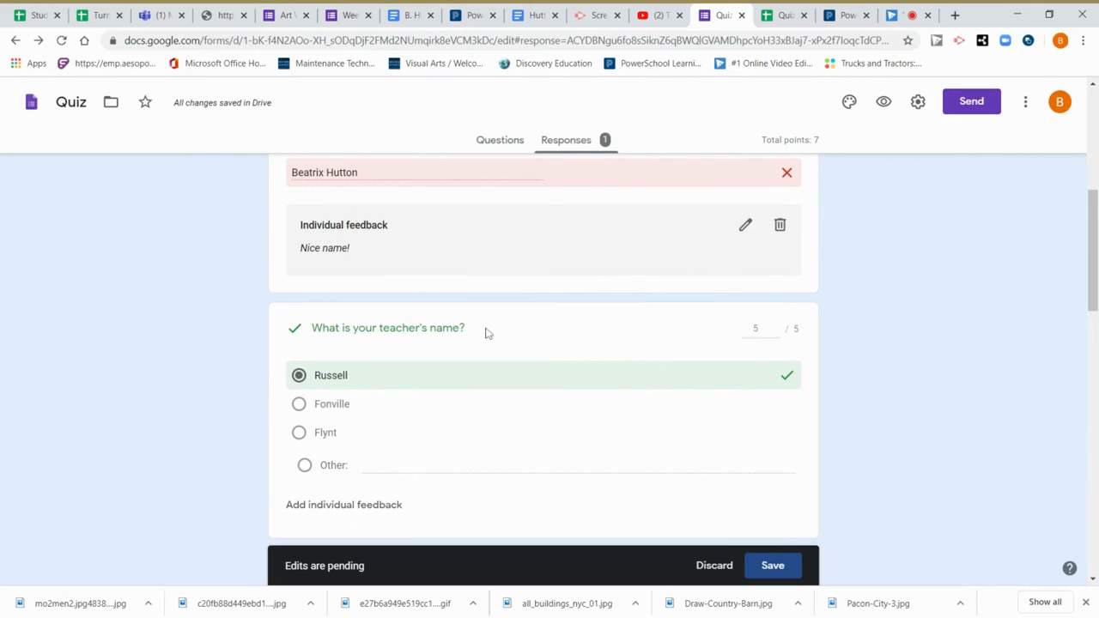
scroll(493, 375, down, 2)
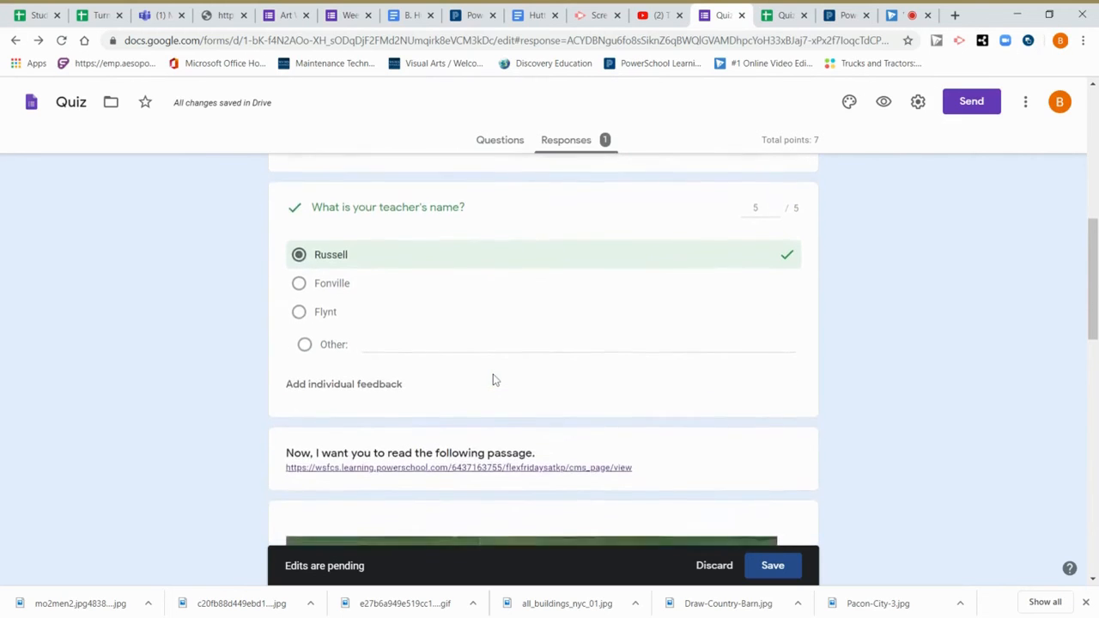
scroll(492, 379, down, 10)
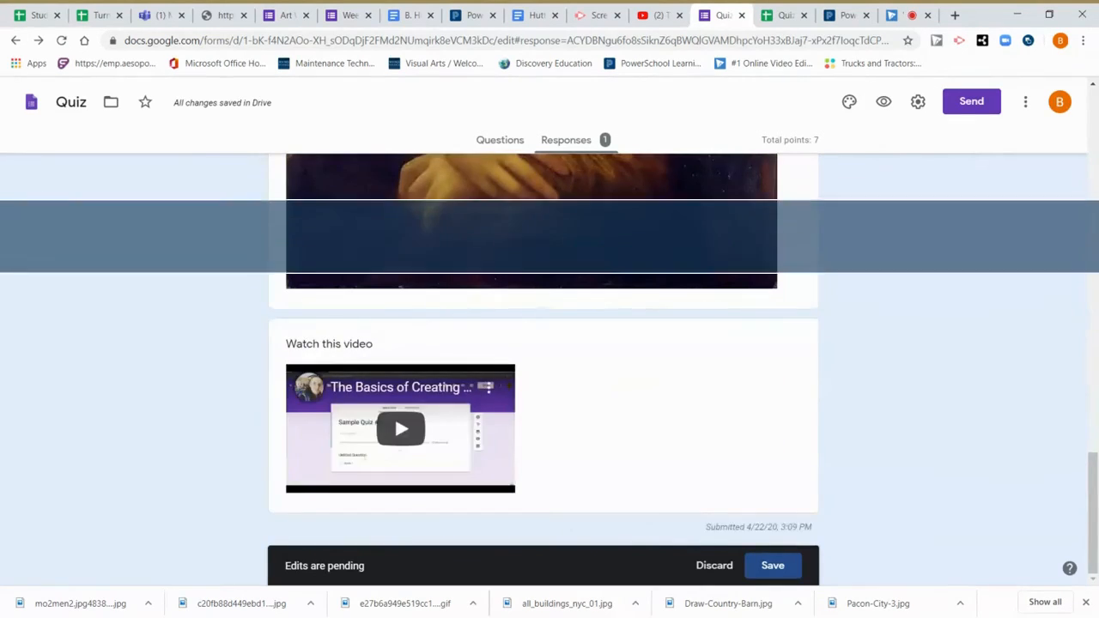
scroll(409, 450, up, 15)
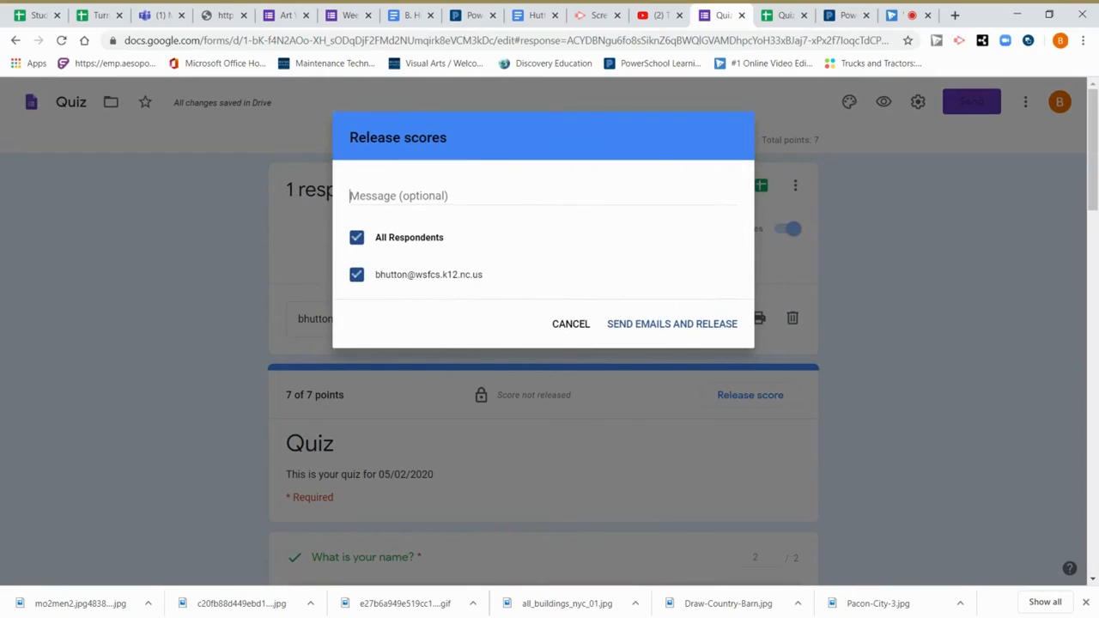
Enter 'Good job!' as the optional score-release message.
click(354, 195)
text(Good job)
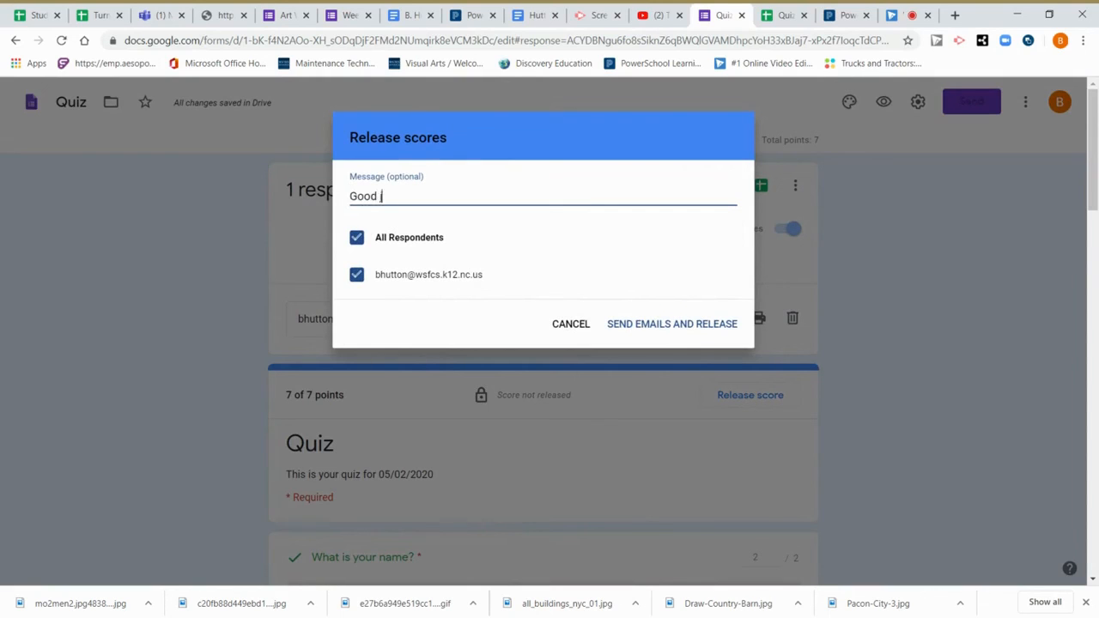
text(!)
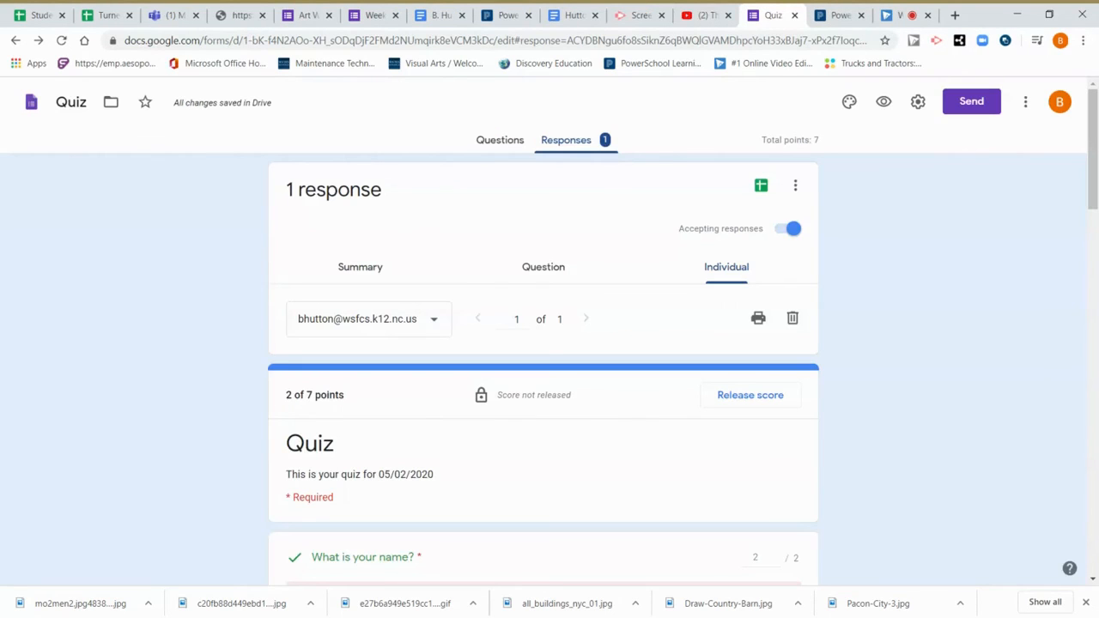
Check the respondent list, then open the responses in the linked Google Sheets spreadsheet.
click(436, 326)
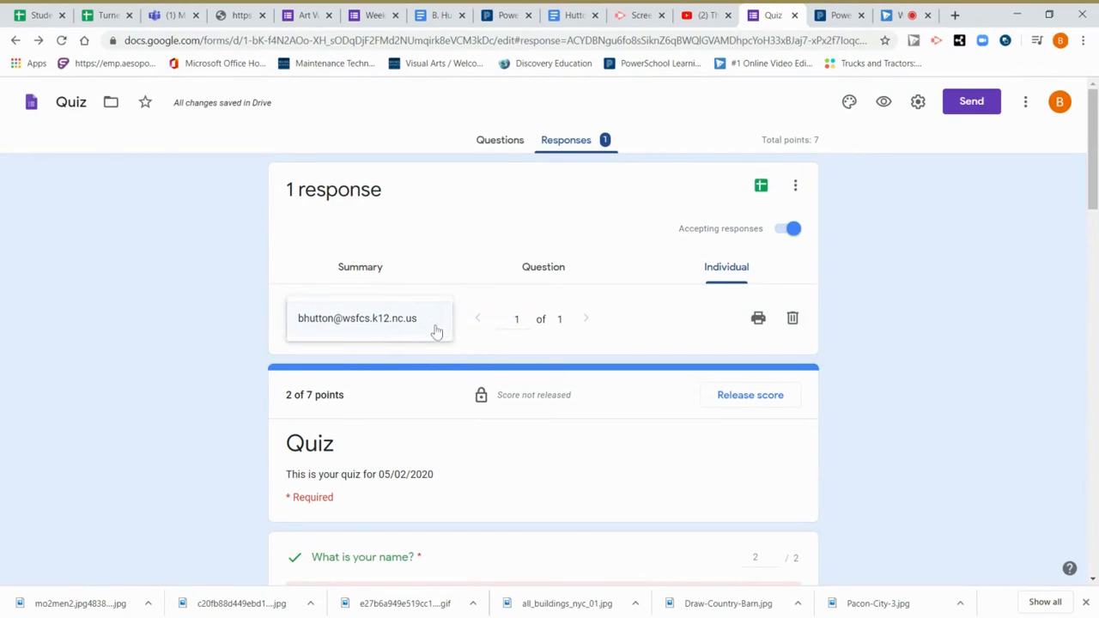
click(464, 335)
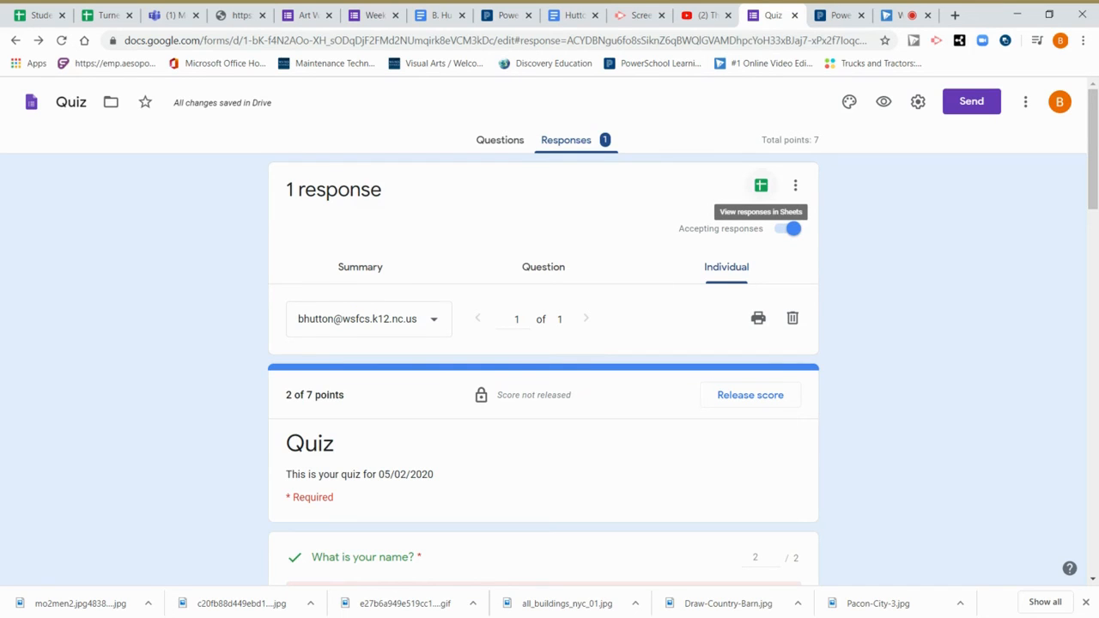
click(761, 185)
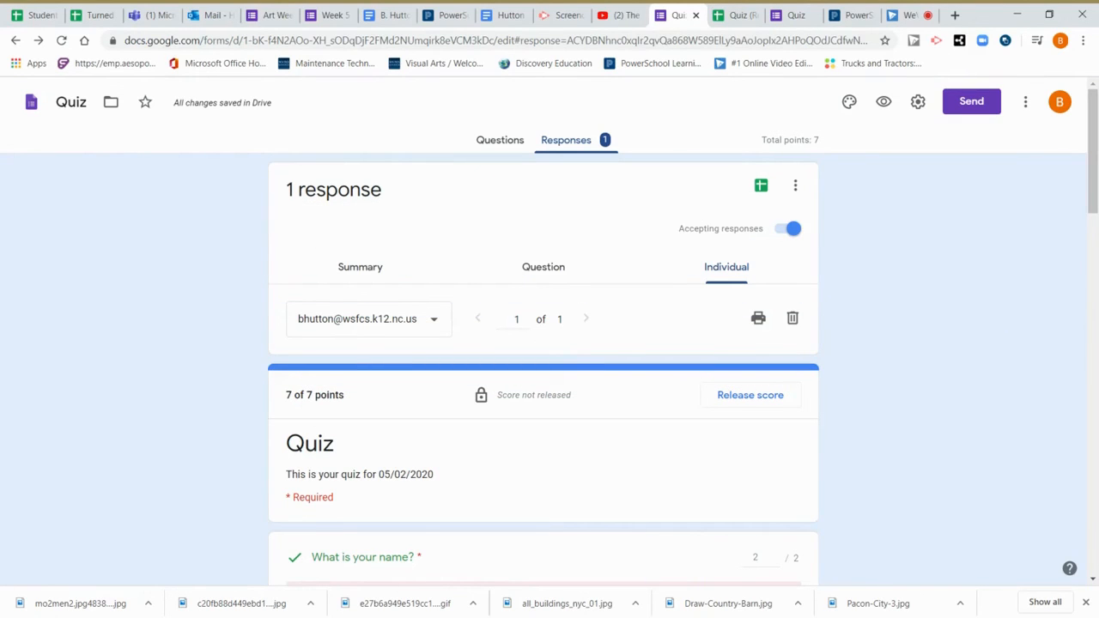
Show the form's More menu with copy, print and collaborator options.
click(1025, 105)
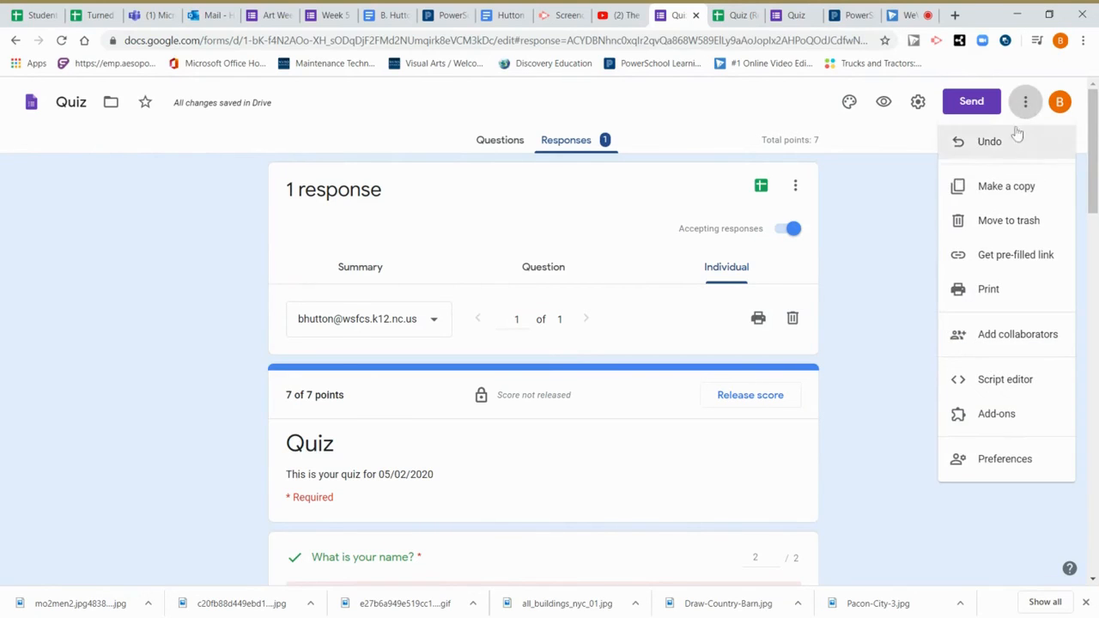